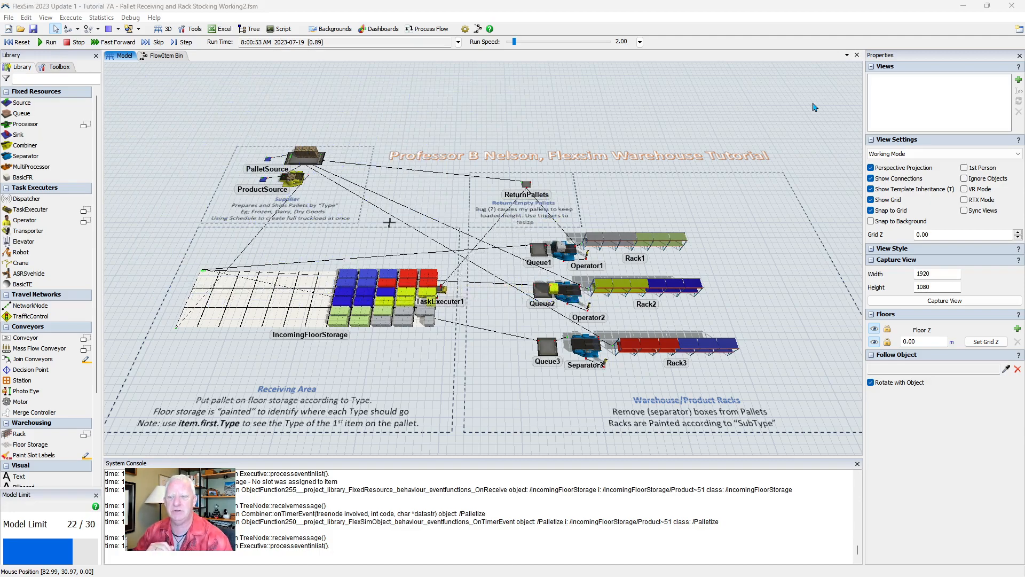
Open the properties of the existing model background, ModelBackground1.
left_click_drag(785, 238, 799, 242)
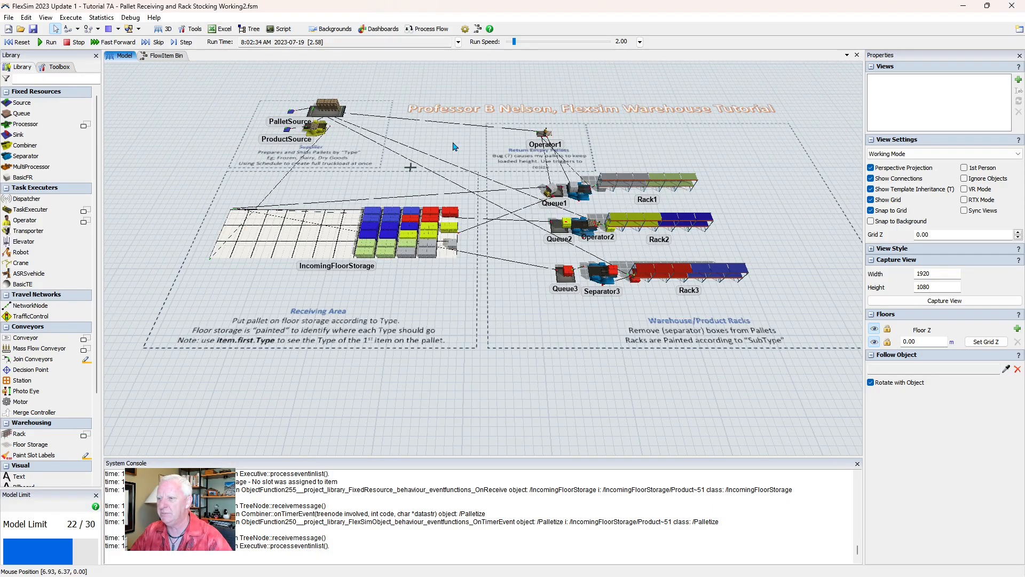
scroll(453, 146, "up", 2)
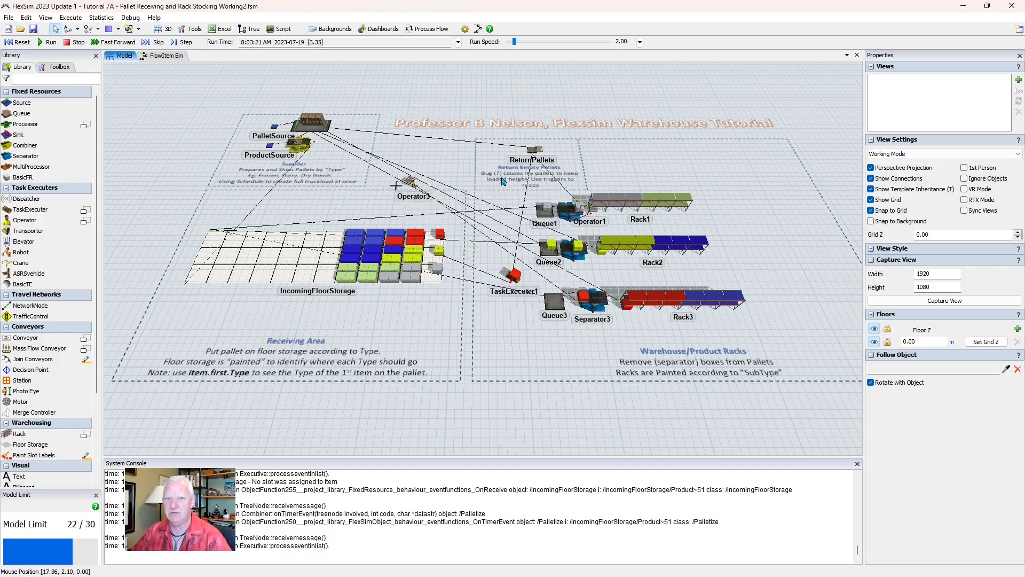
left_click(56, 69)
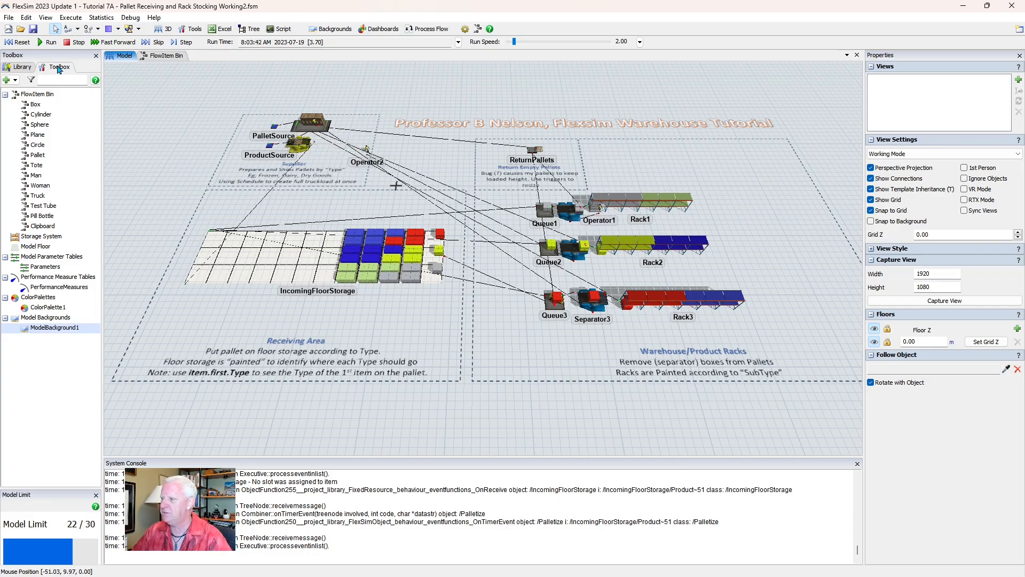
left_click(16, 80)
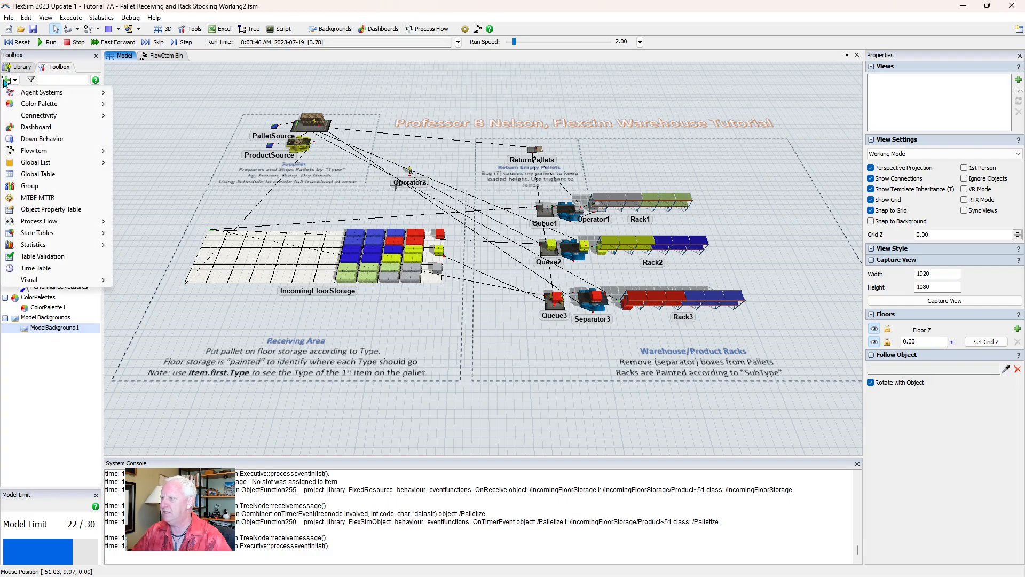
mouse_move(30, 283)
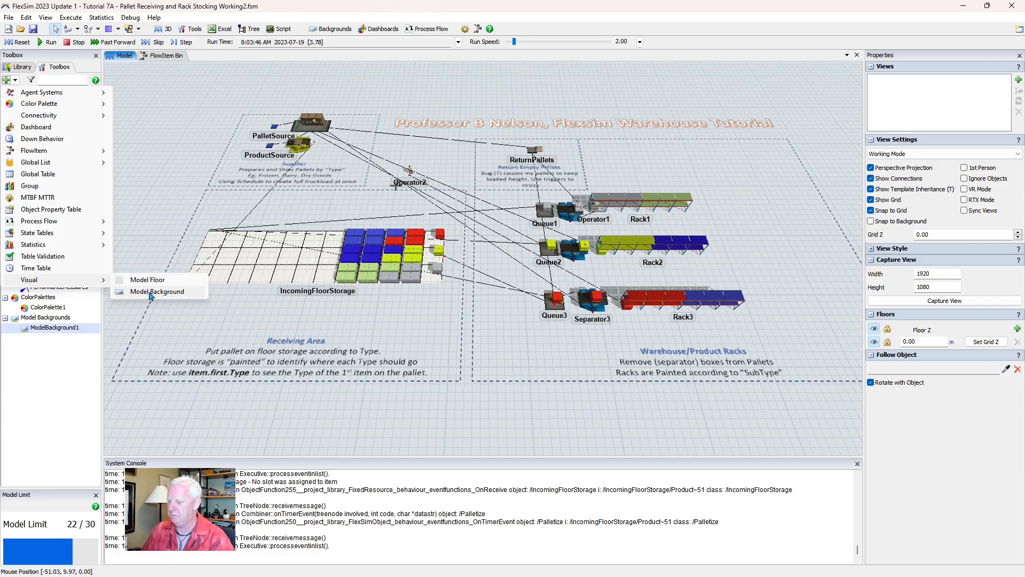
left_click(150, 293)
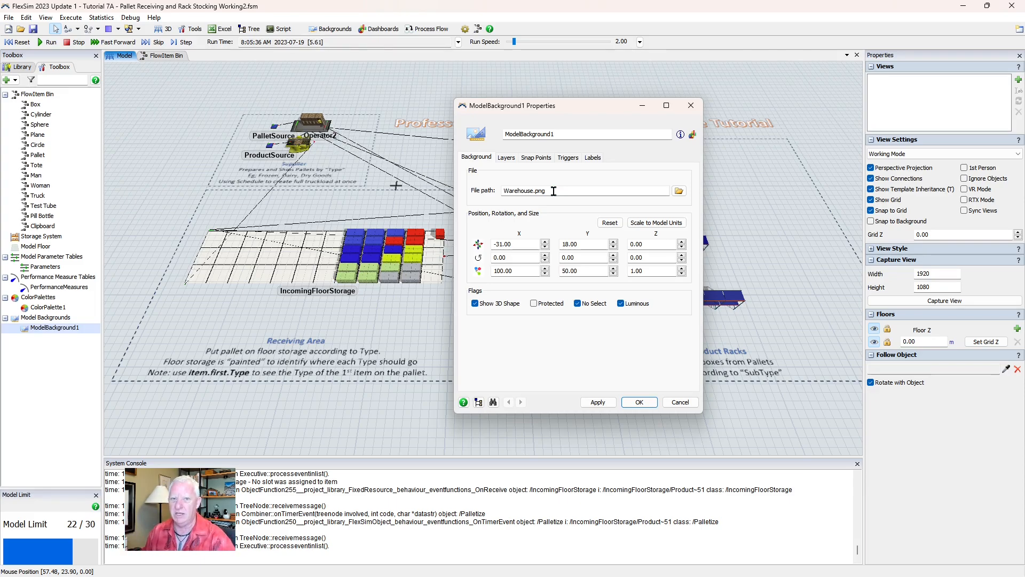
Shift the model background along X to a position of -32.
left_click(545, 247)
left_click(545, 247)
left_click(545, 247)
left_click(545, 246)
left_click(545, 244)
left_click(545, 243)
left_click(545, 244)
left_click(545, 243)
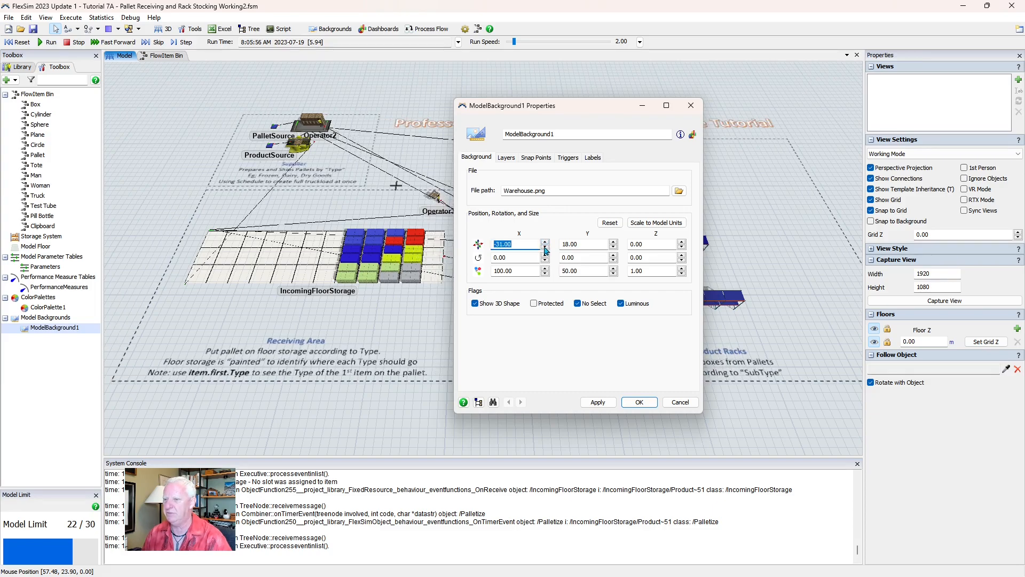
left_click(545, 249)
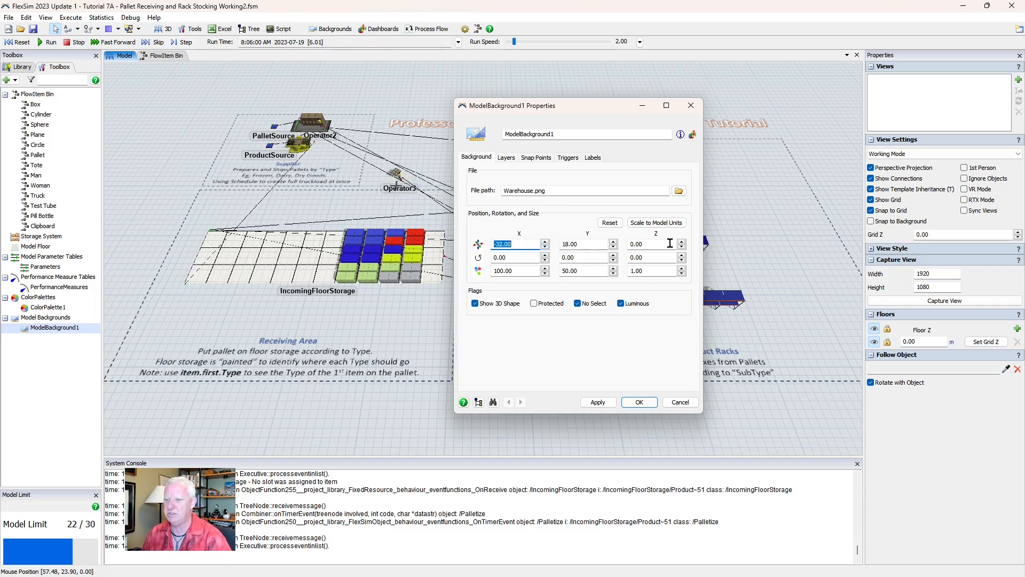
Try stretching the model background's Y size to 59.
left_click(613, 269)
left_click(614, 273)
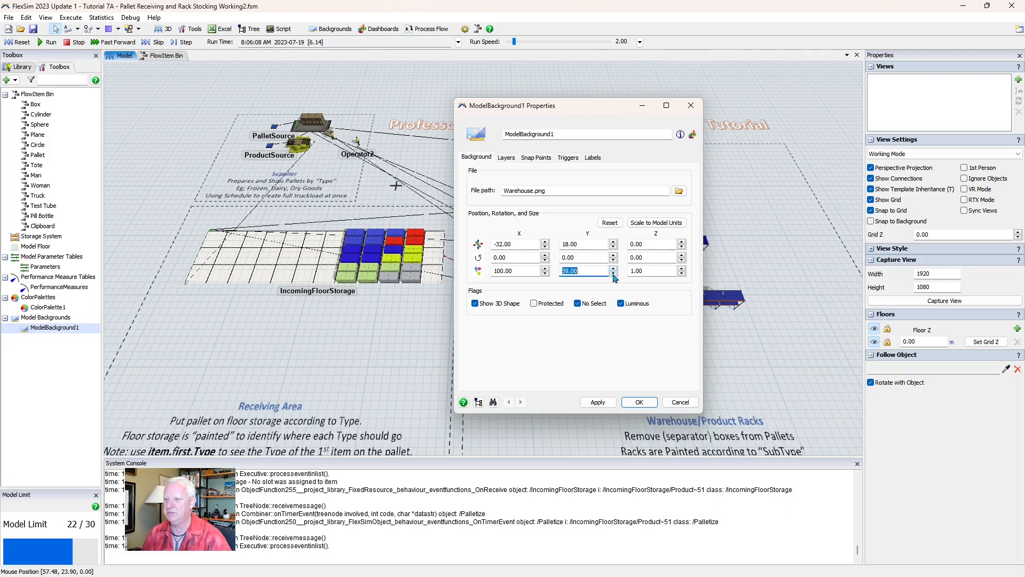
left_click(614, 273)
left_click(613, 274)
left_click(614, 273)
left_click(613, 273)
left_click(614, 274)
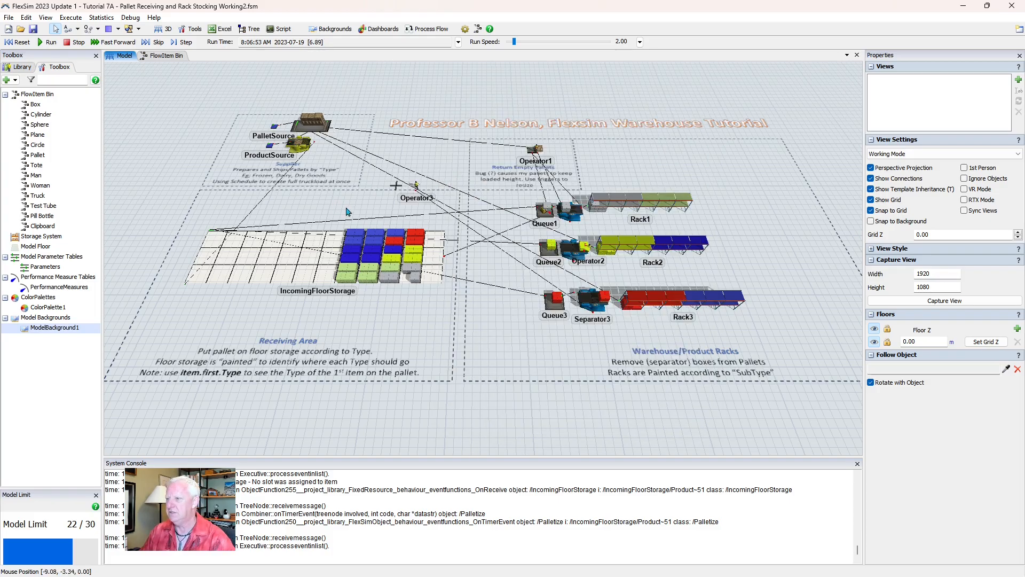
Examine the Palletize combiner in the Supplier area, including its combine mode, target quantity and input ports.
left_click_drag(348, 209, 490, 297)
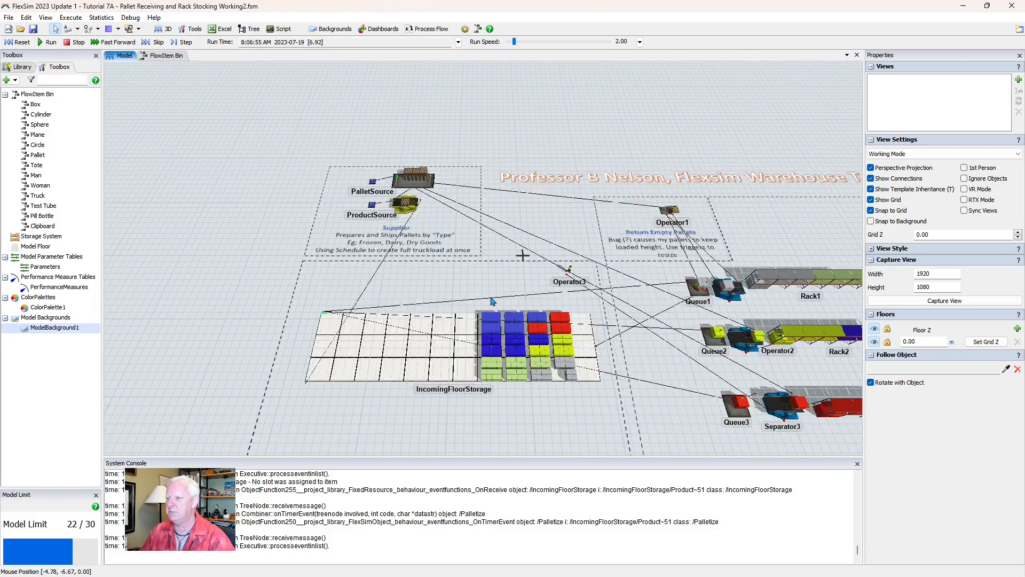
scroll(490, 298, "up", 3)
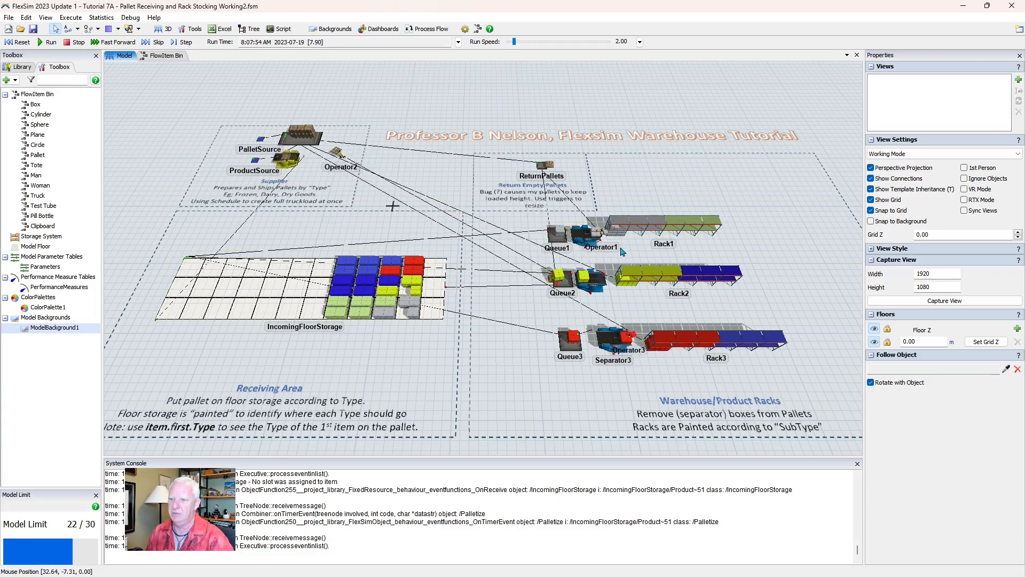
scroll(622, 252, "up", 5)
left_click_drag(562, 263, 441, 272)
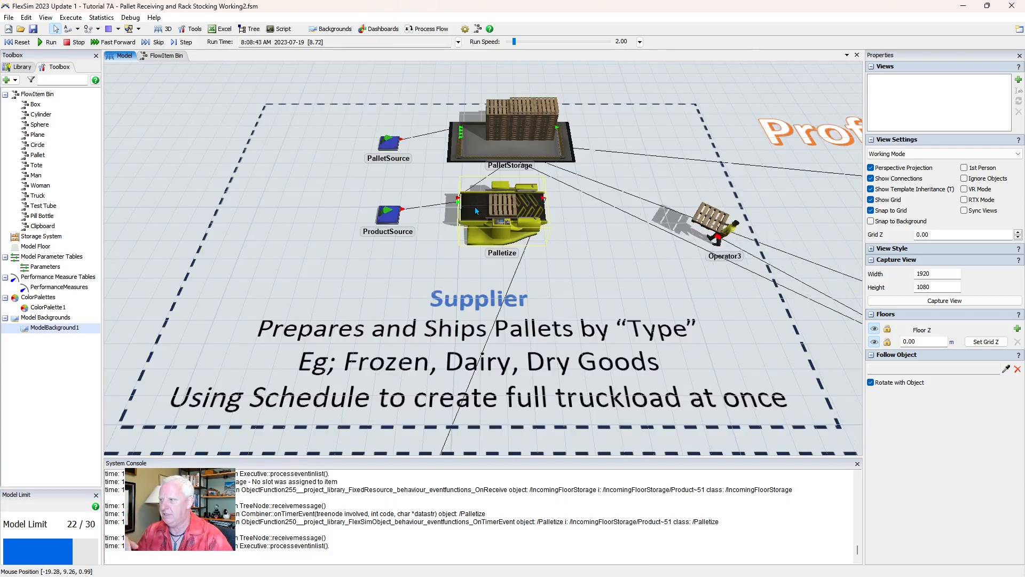
left_click(23, 66)
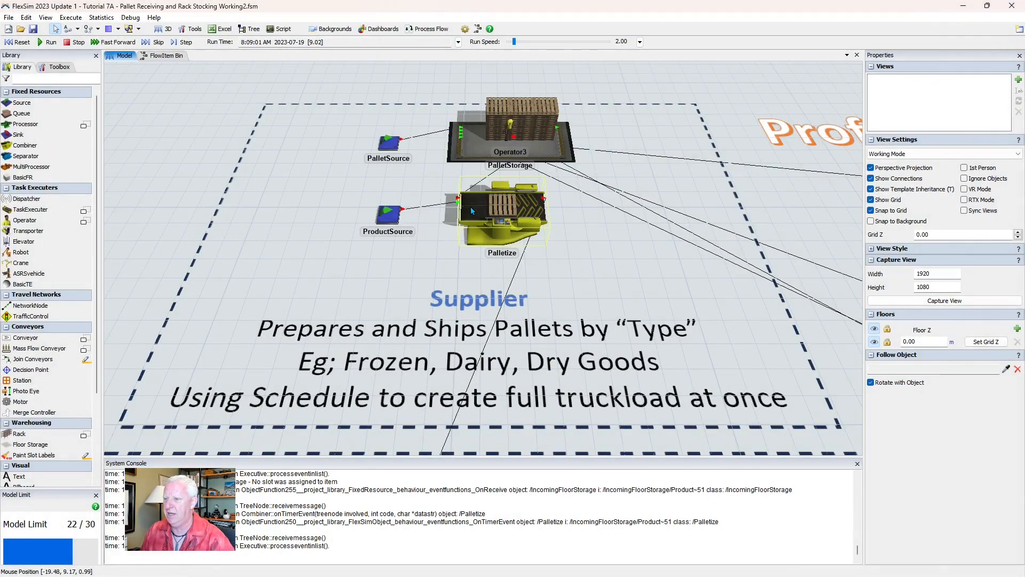
left_click(472, 211)
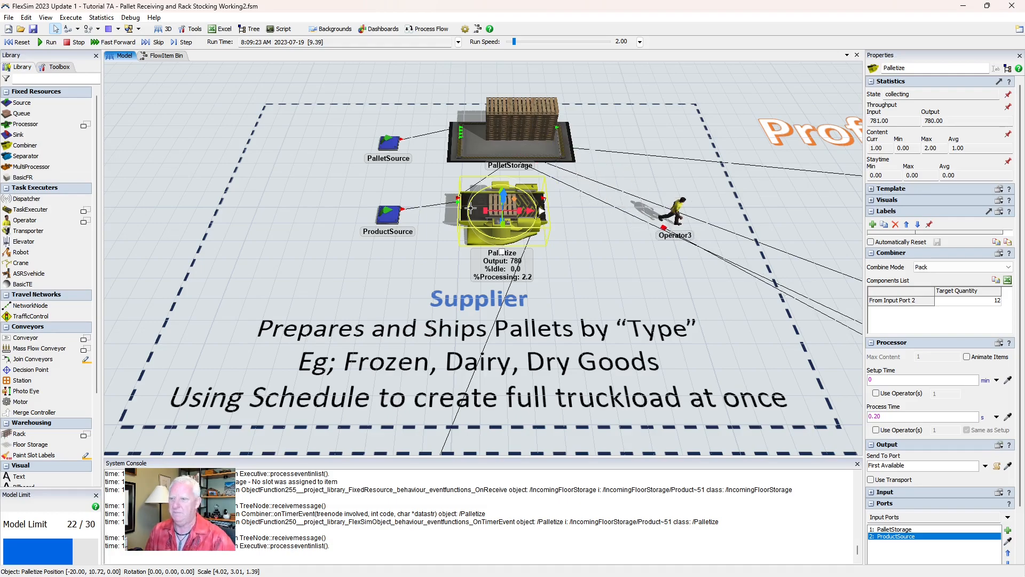
scroll(450, 158, "down", 2)
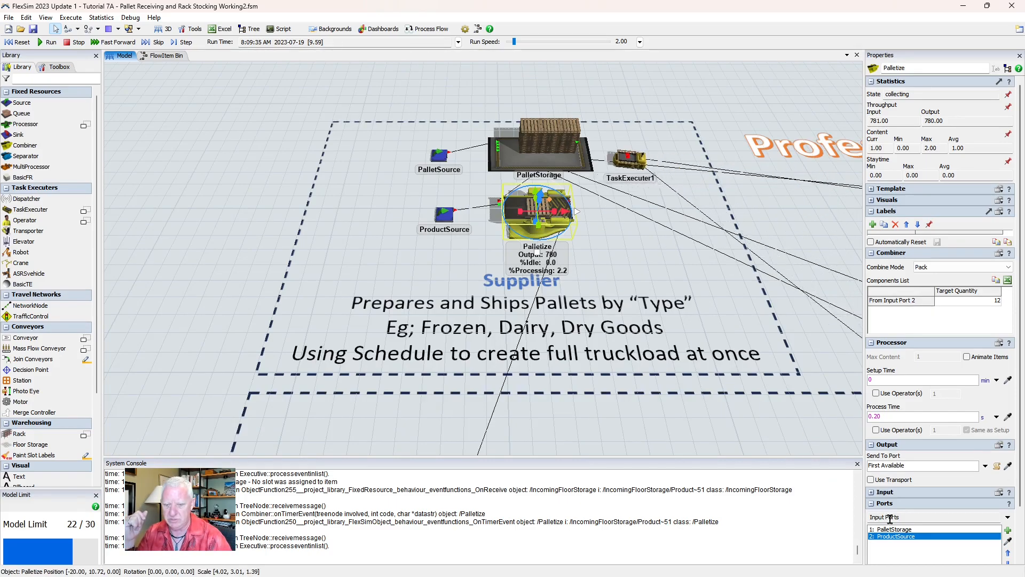
left_click(1003, 520)
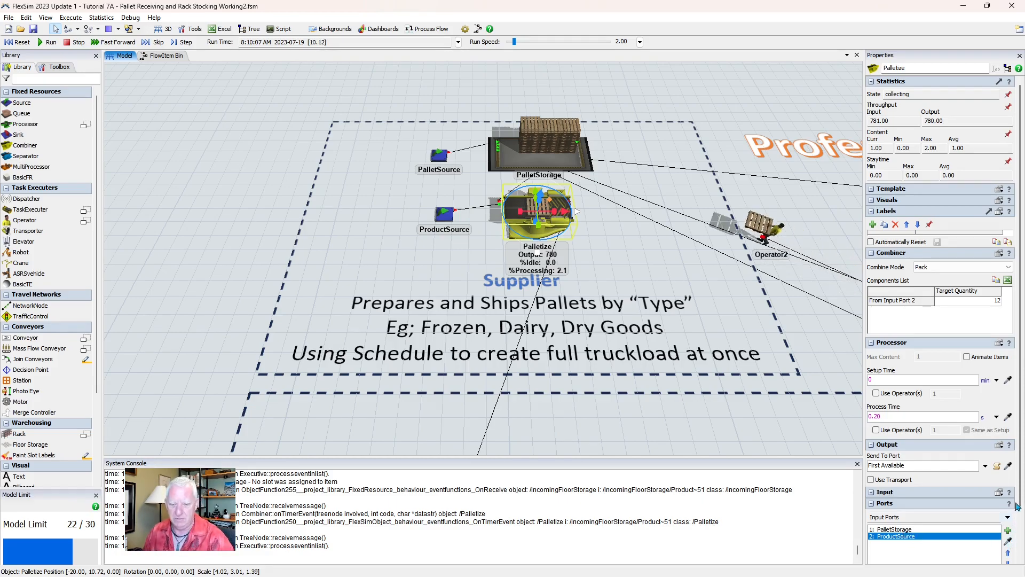
scroll(940, 494, "down", 2)
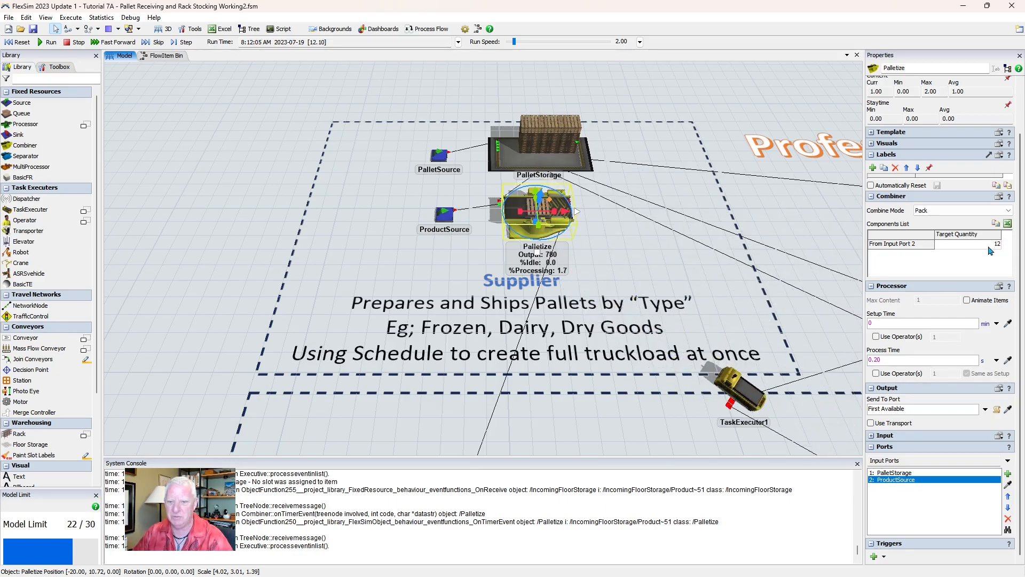
Review the PalletSource settings: its FlowItem class, arrival style and arrivals table.
left_click(439, 156)
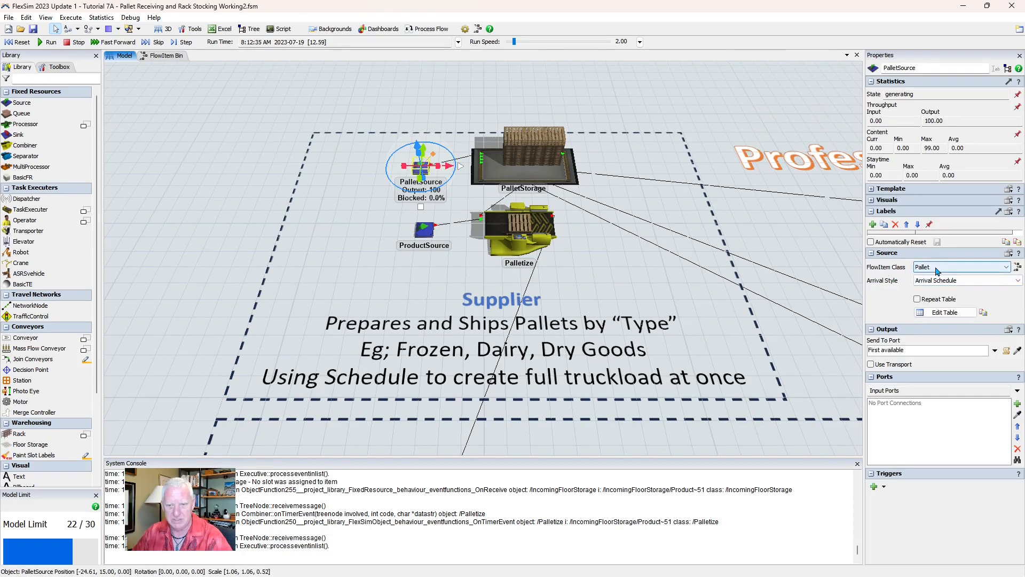
left_click(992, 270)
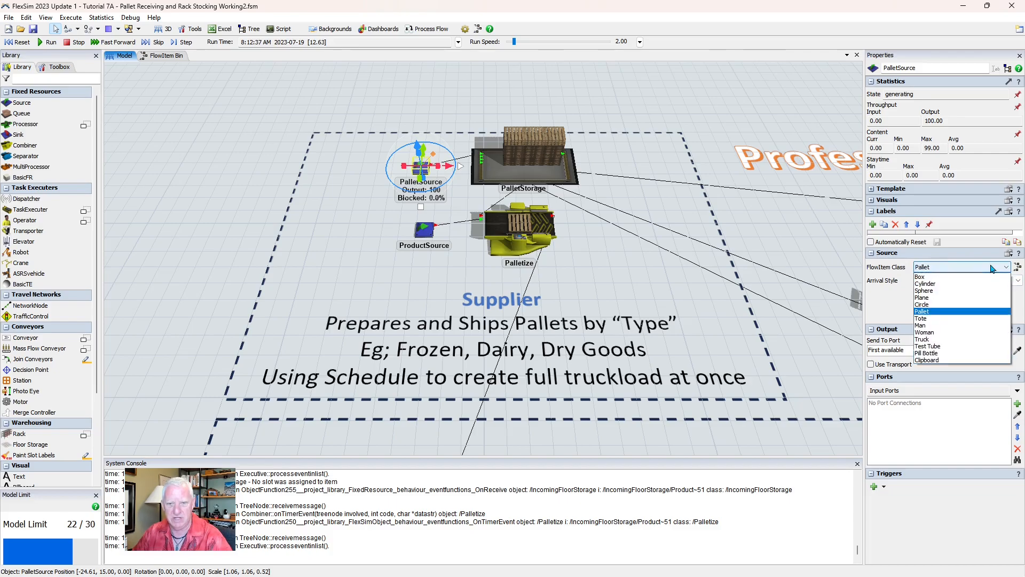
left_click(922, 311)
left_click(940, 280)
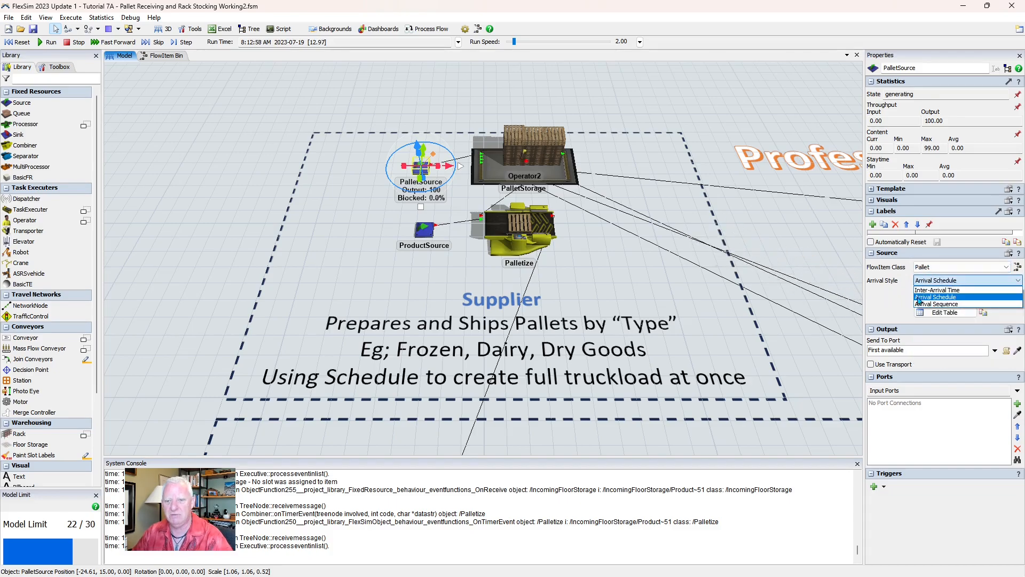
left_click(890, 300)
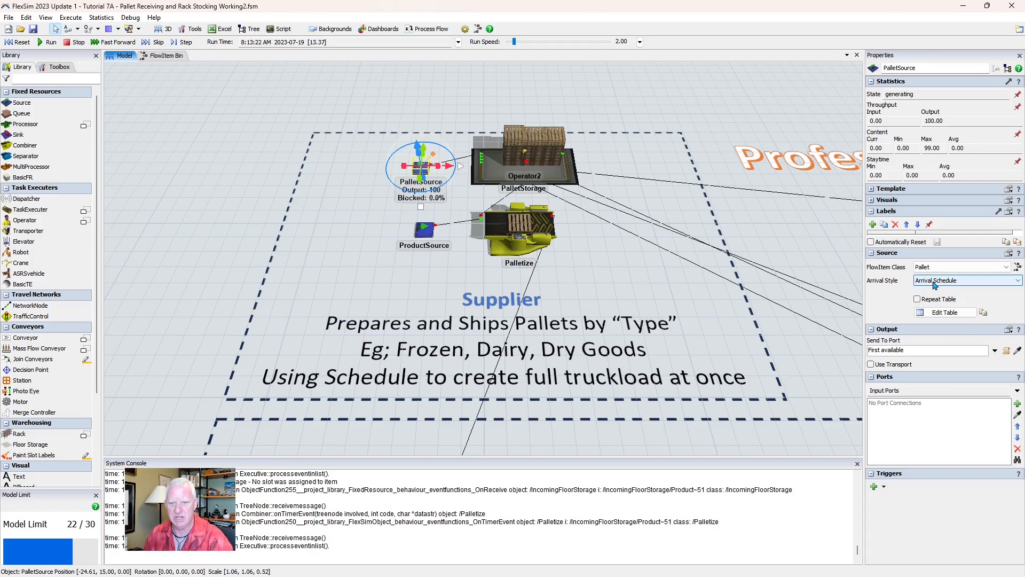
left_click(935, 317)
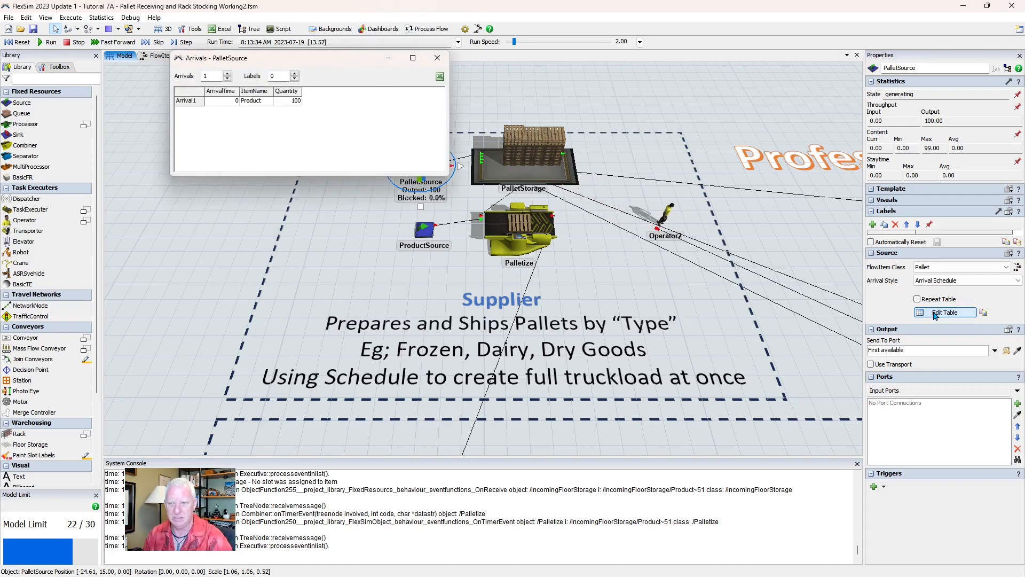
left_click_drag(299, 58, 630, 225)
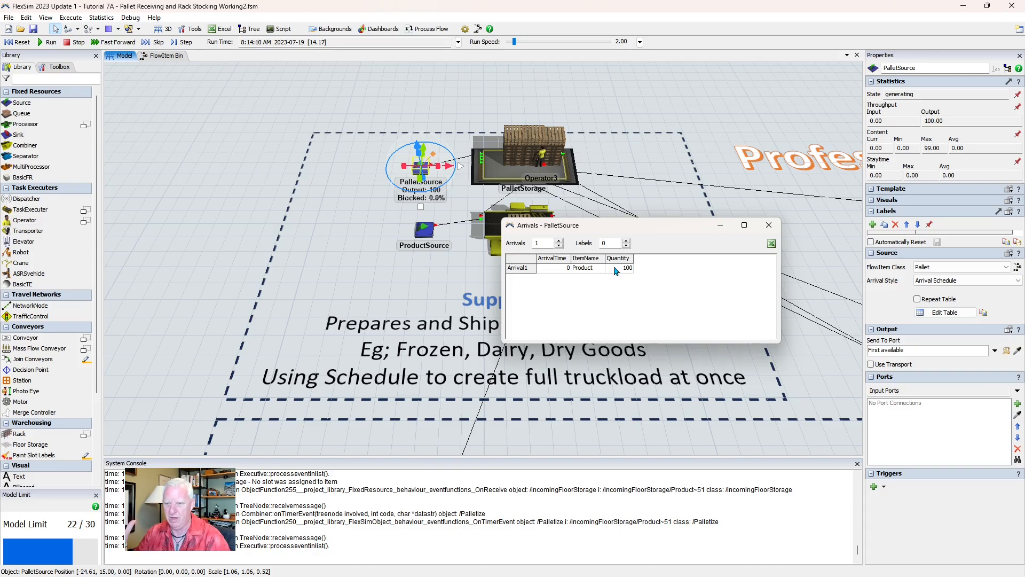
left_click(769, 224)
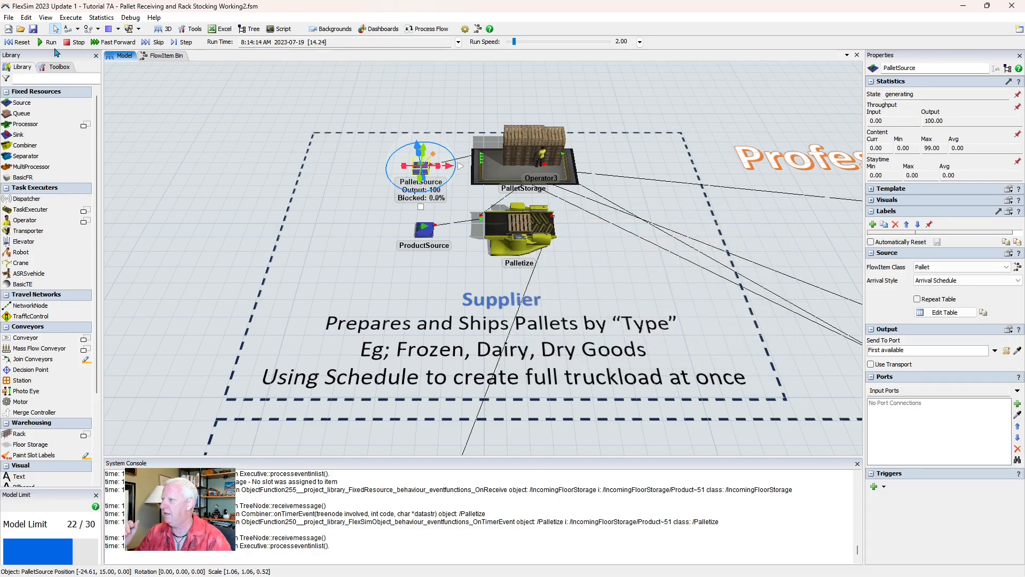
Reset the model, run it briefly and stop it once the pallets have been created.
left_click(18, 42)
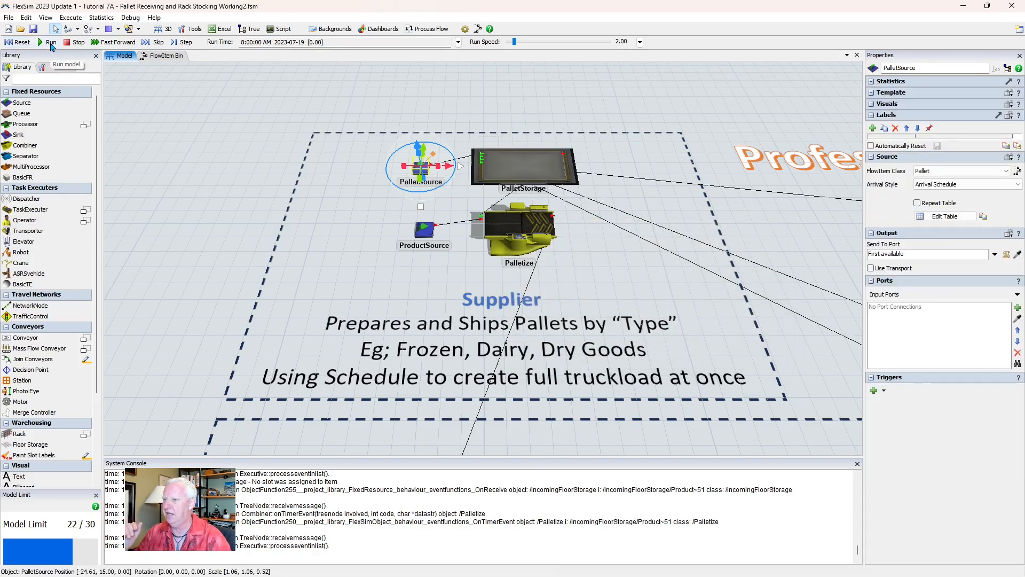
left_click(51, 44)
left_click(88, 46)
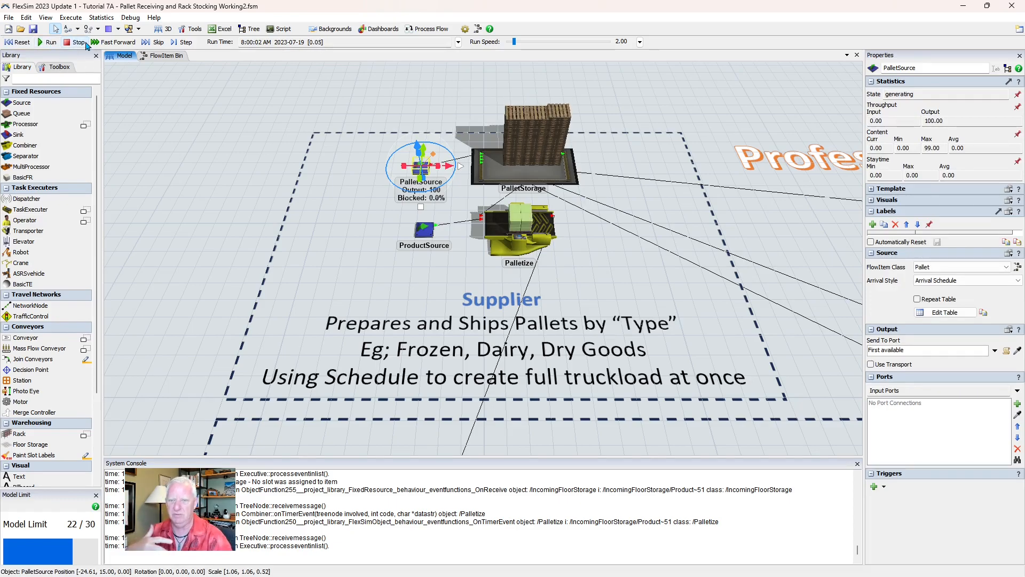
Open and enlarge the ProductSource arrivals table, and review the arrival times, quantities and types.
left_click(426, 232)
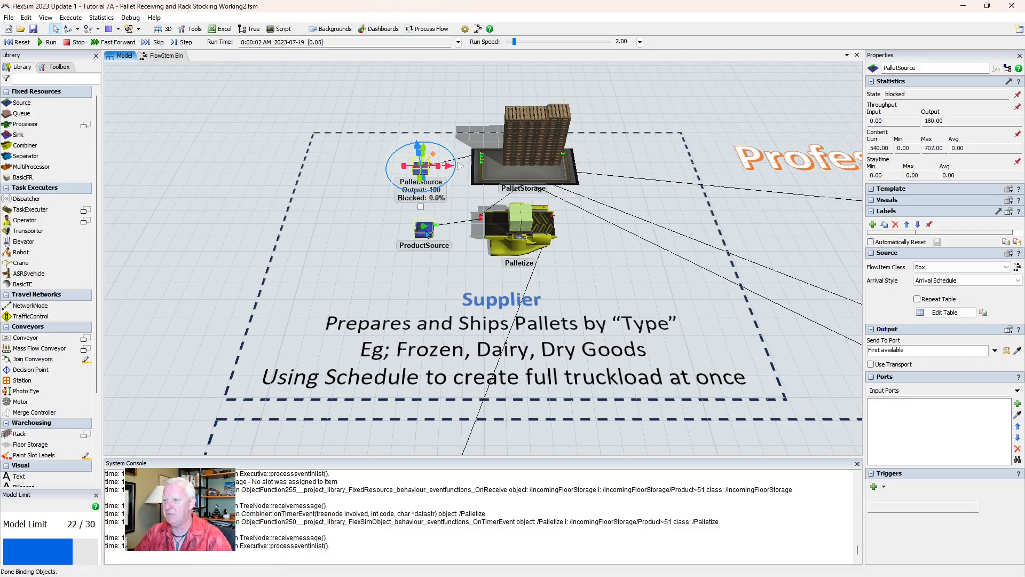
left_click(427, 233)
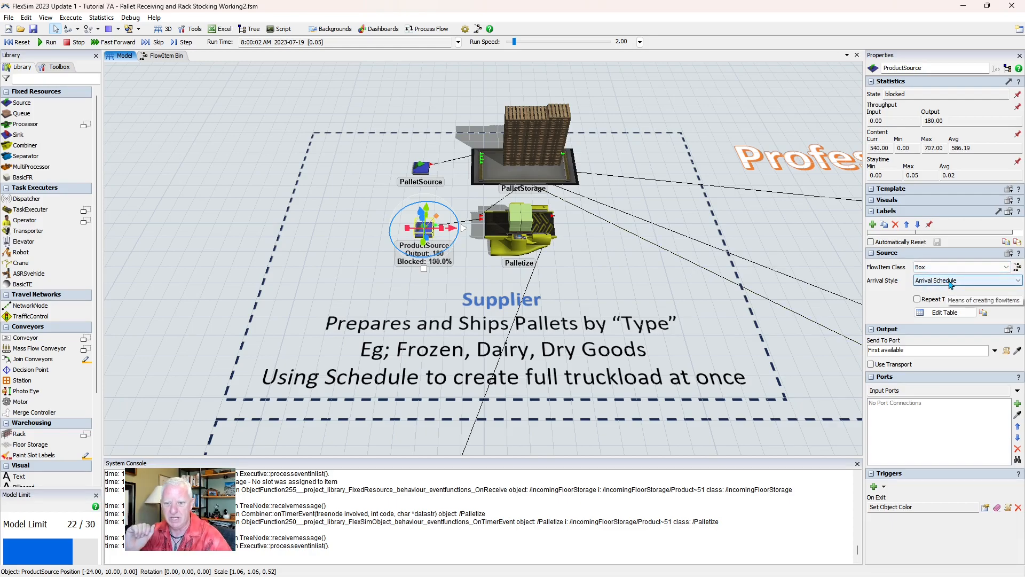
left_click(938, 315)
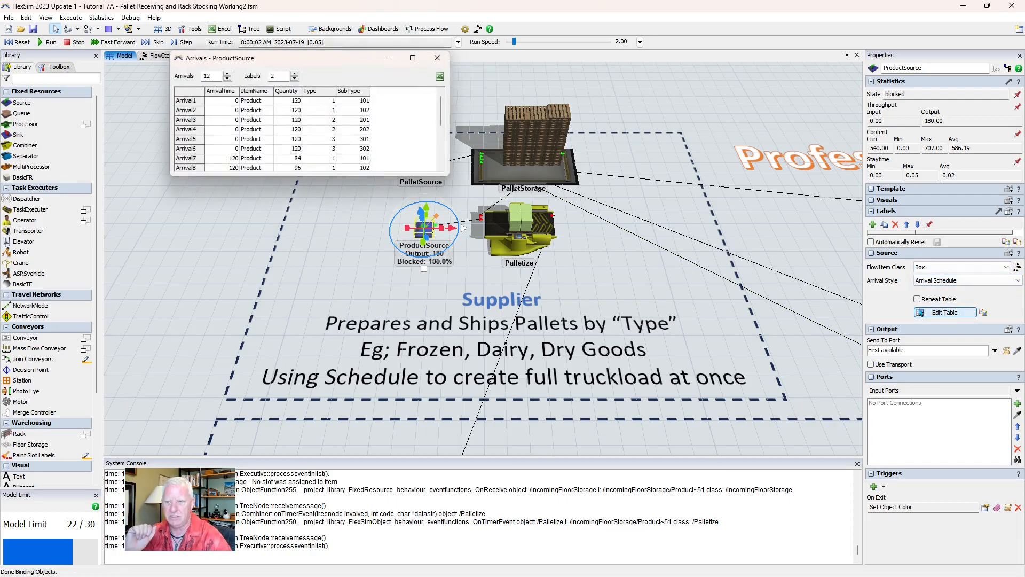
left_click_drag(357, 64, 487, 285)
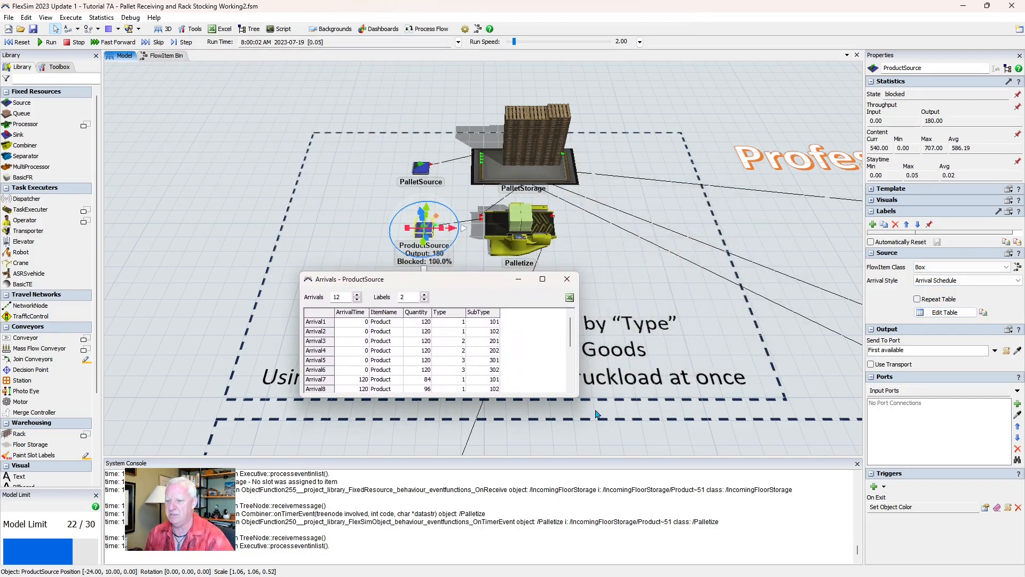
left_click_drag(578, 396, 659, 507)
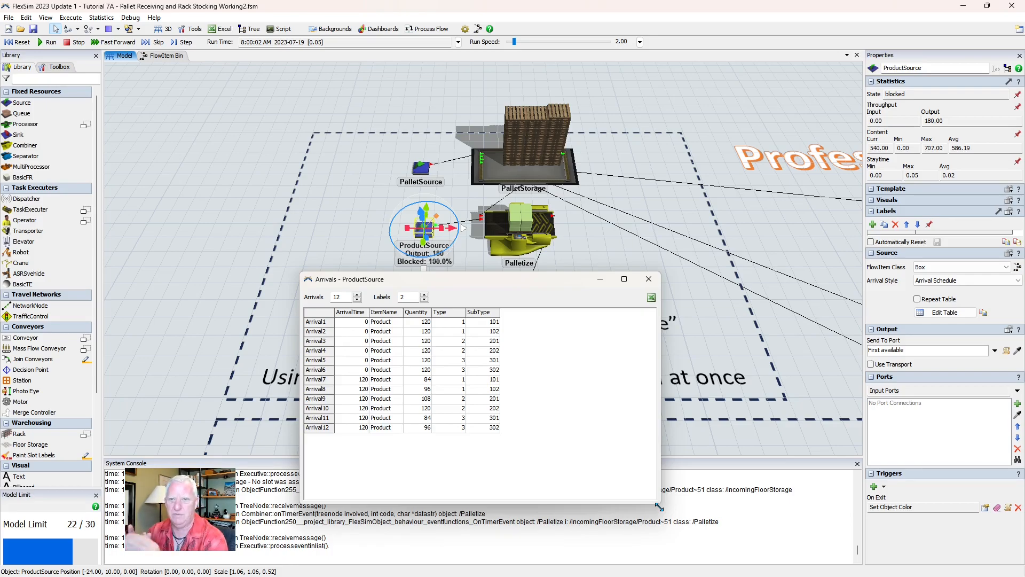
left_click(351, 323)
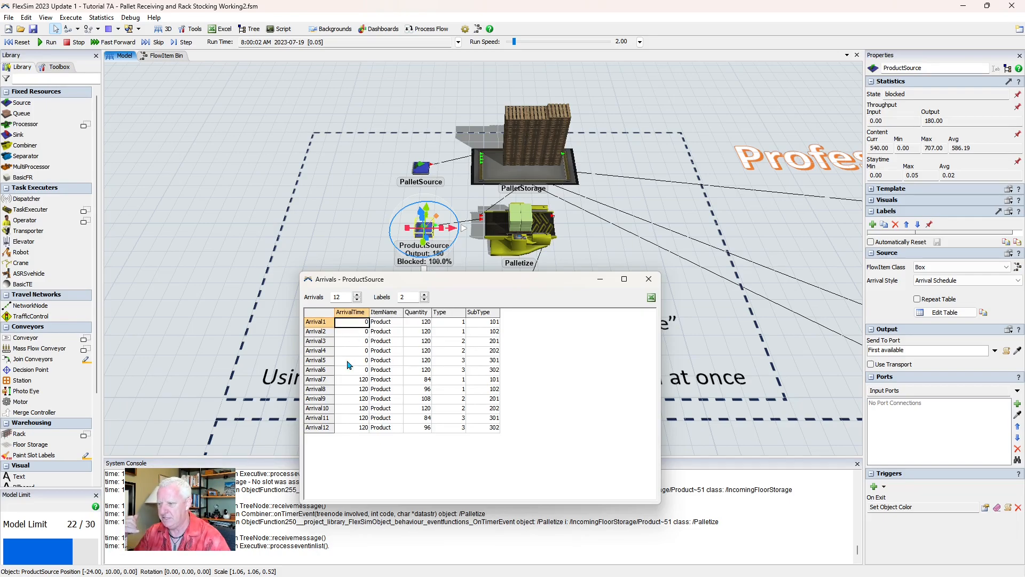
left_click(409, 323)
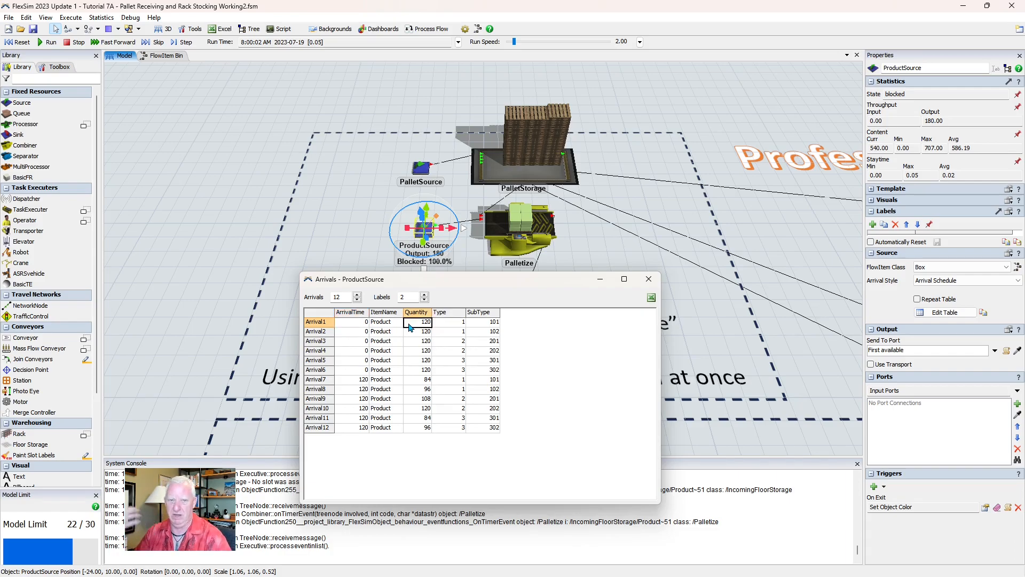
left_click(454, 323)
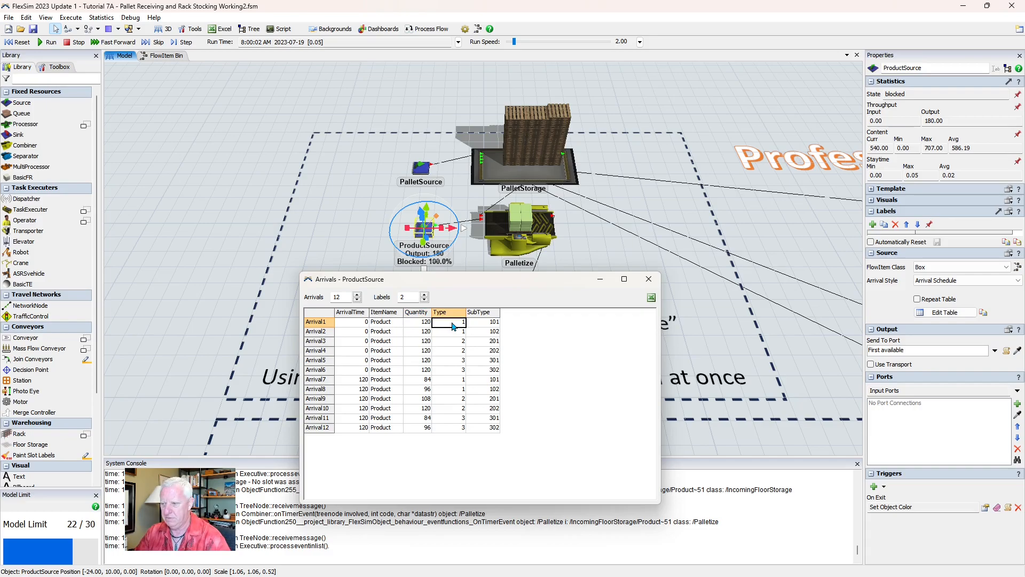
Review the product types, subtypes and quantities in the ProductSource arrivals table, then close it.
left_click(415, 332)
left_click(453, 333)
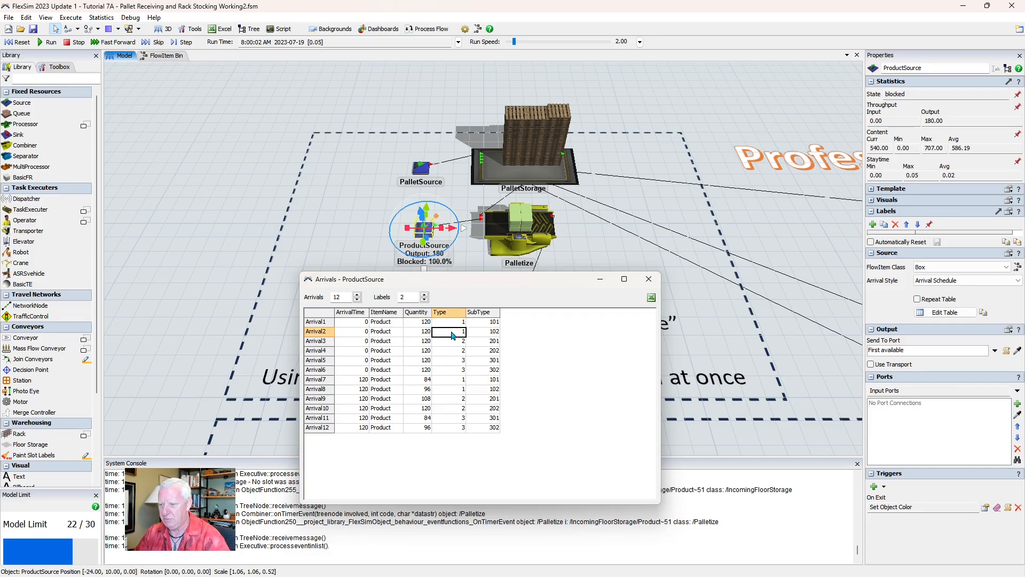
left_click(452, 343)
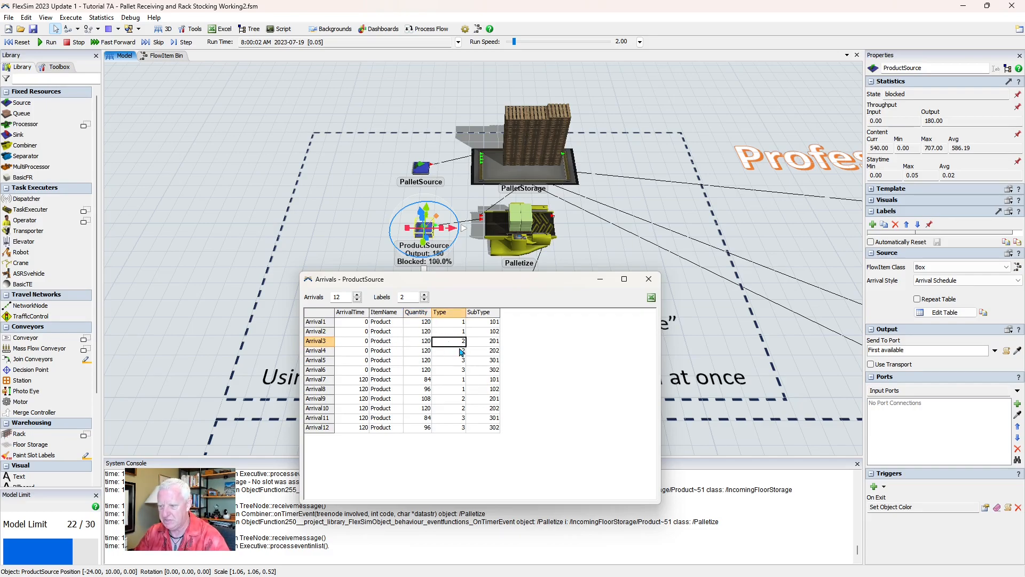
left_click(415, 363)
left_click(457, 364)
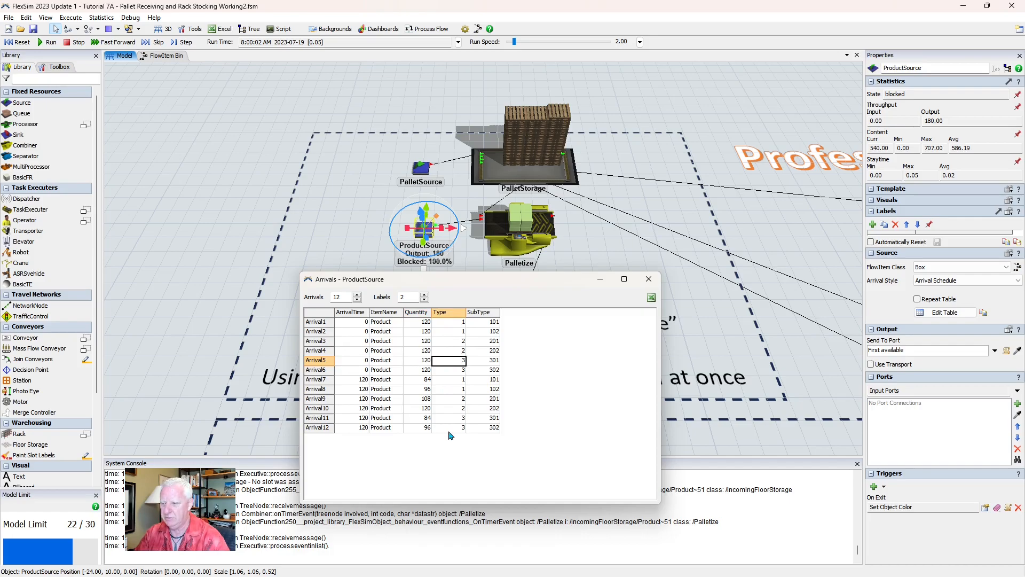
left_click(477, 324)
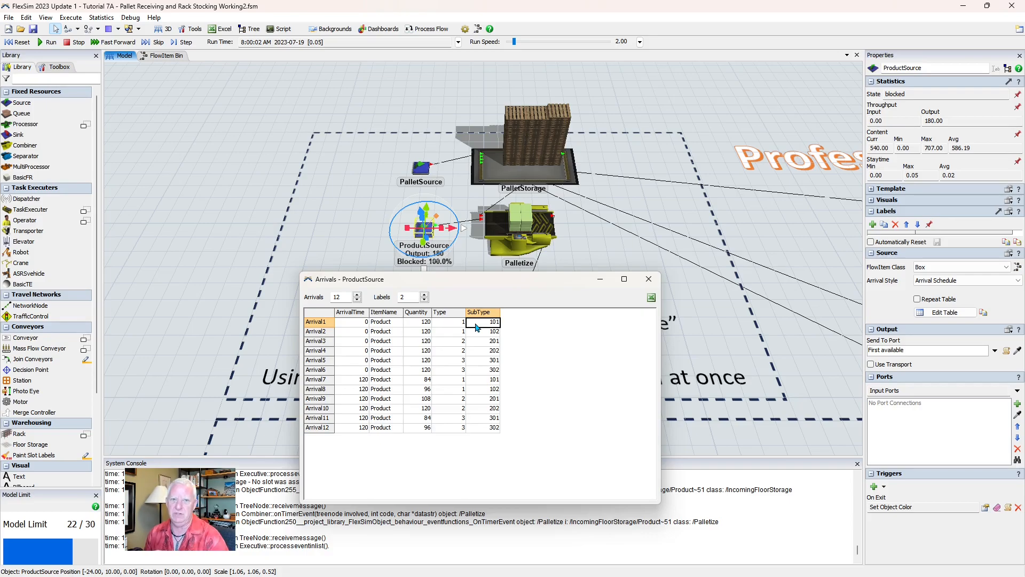
left_click(416, 322)
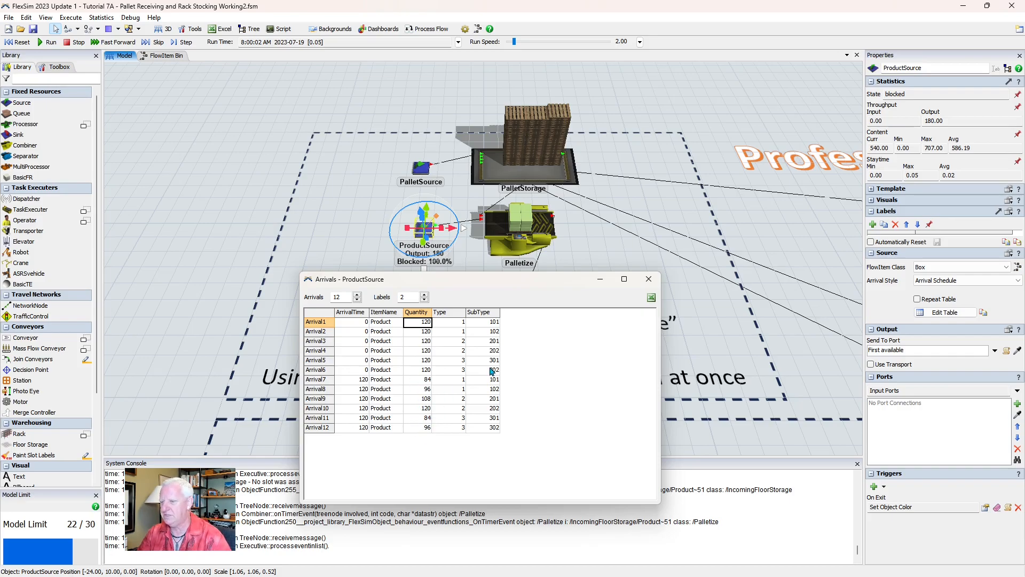
left_click(648, 278)
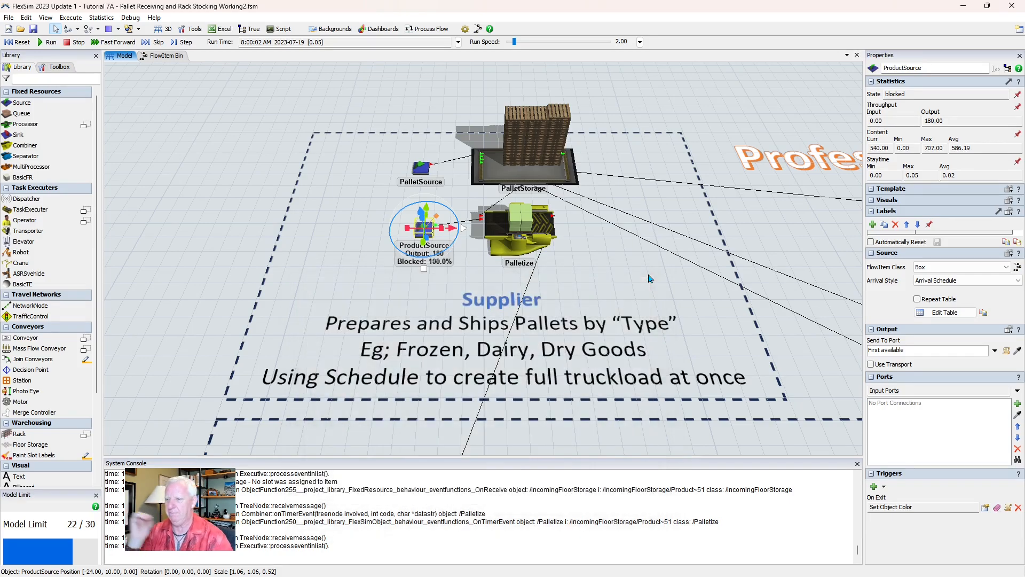
Reset and run the model to watch the Palletize combiner load products onto pallets.
left_click(358, 264)
left_click_drag(356, 264, 337, 260)
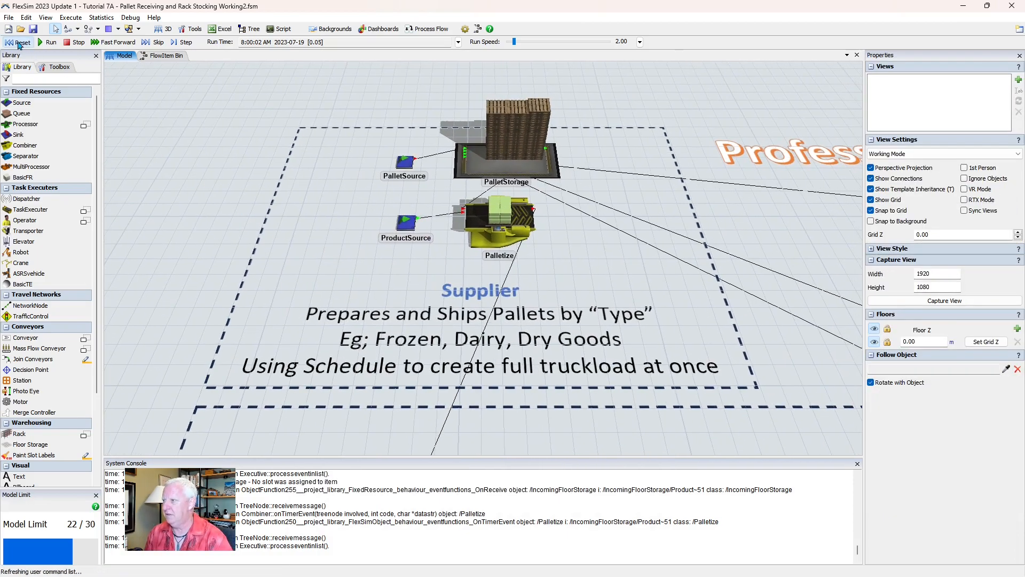
left_click(18, 42)
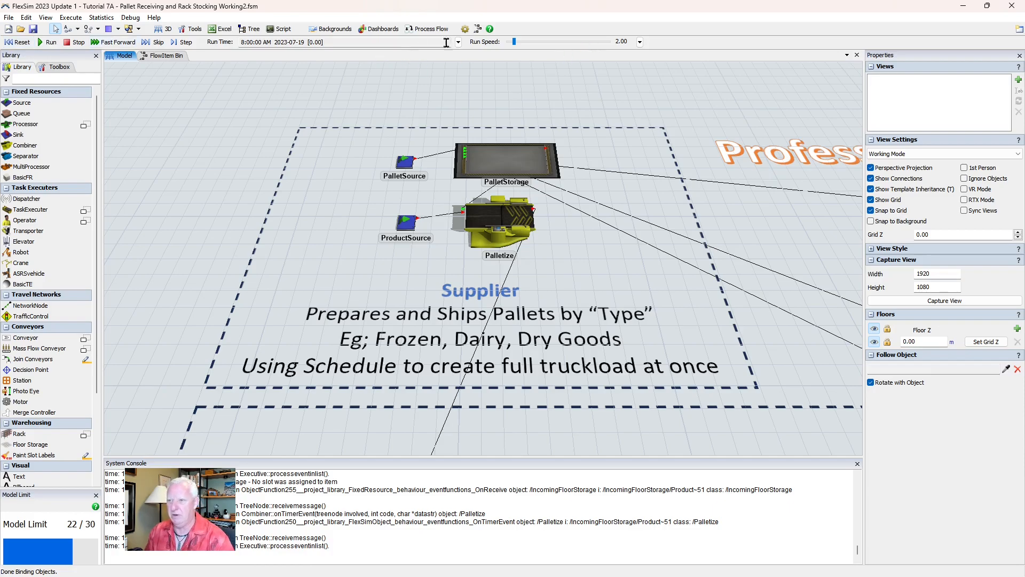
left_click(48, 42)
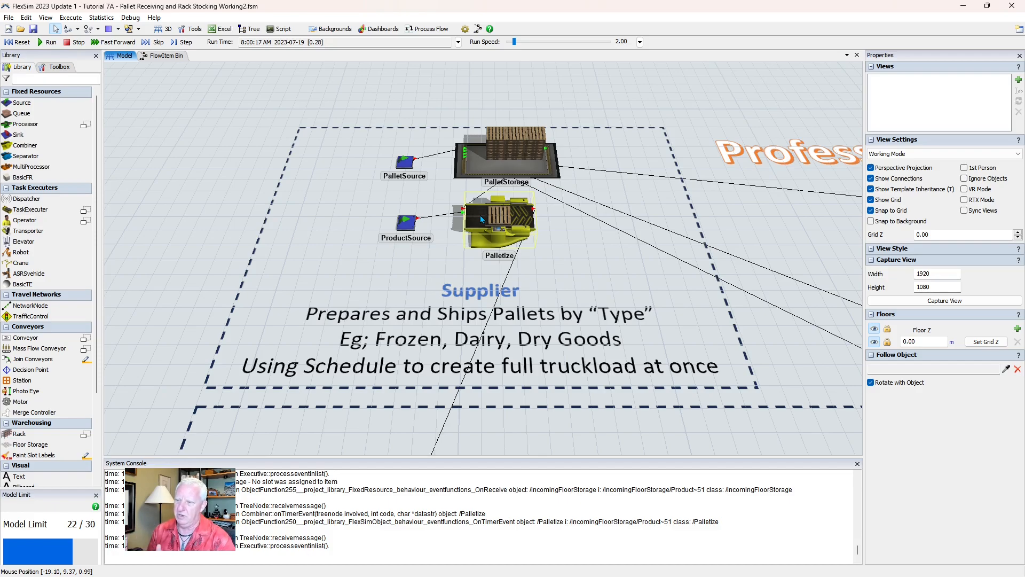
left_click(524, 217)
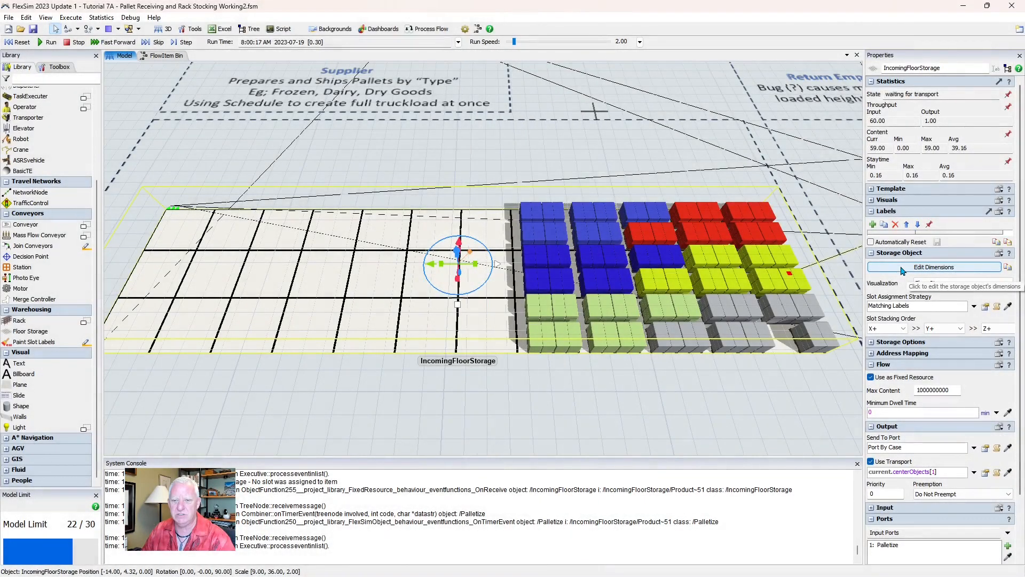
Review the bay, level and slot dimensions of IncomingFloorStorage, then close the dimensions window.
left_click(901, 267)
left_click_drag(170, 25, 318, 126)
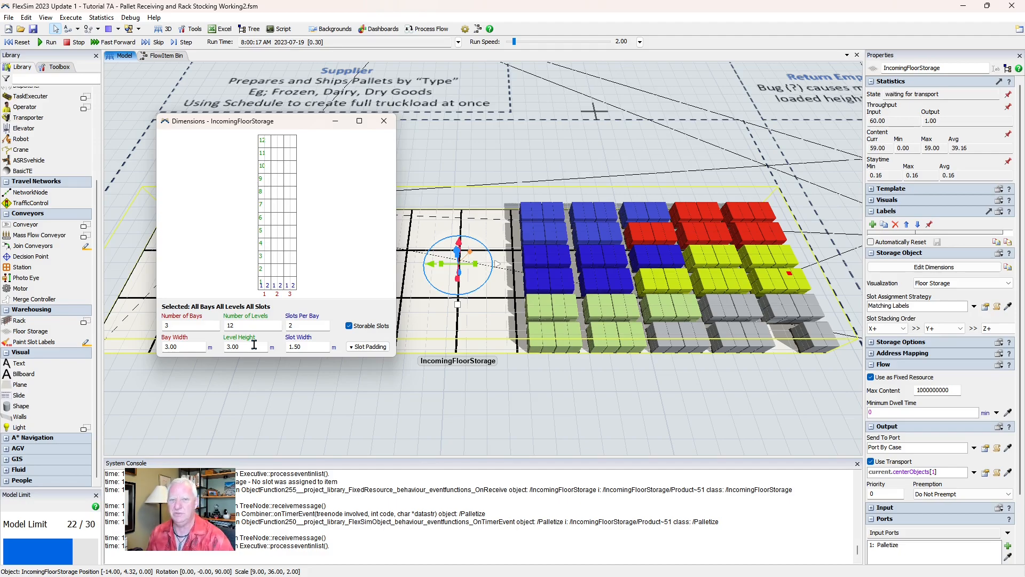
left_click(383, 123)
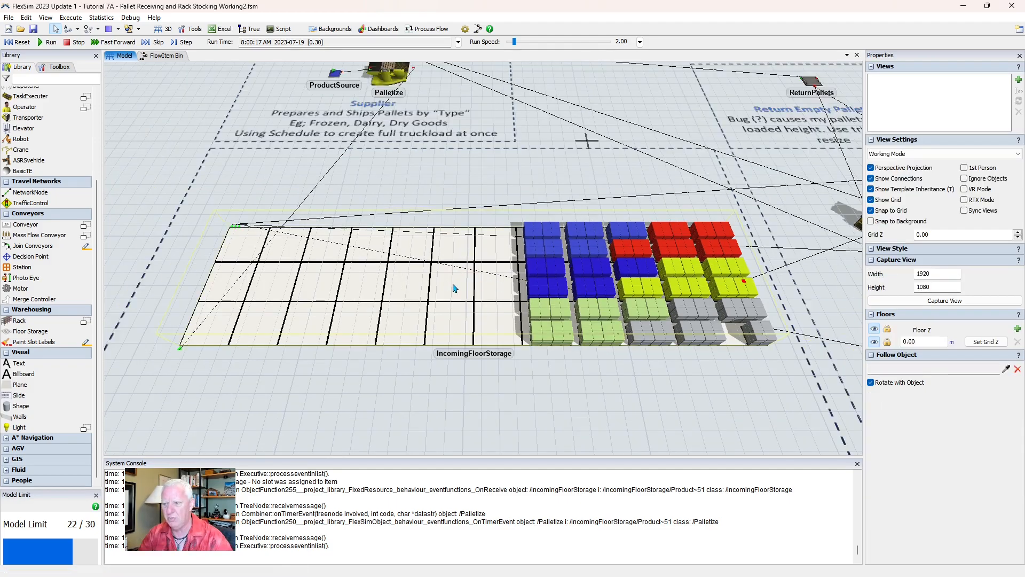
Set the IncomingFloorStorage slot assignment strategy to Random Bay, Level, and Slot.
left_click(454, 288)
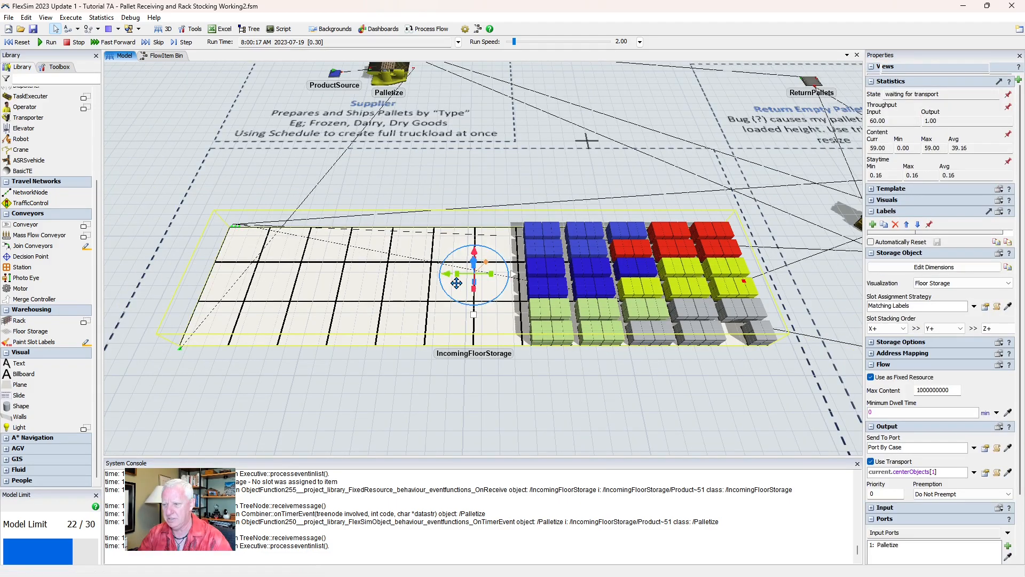
left_click(974, 306)
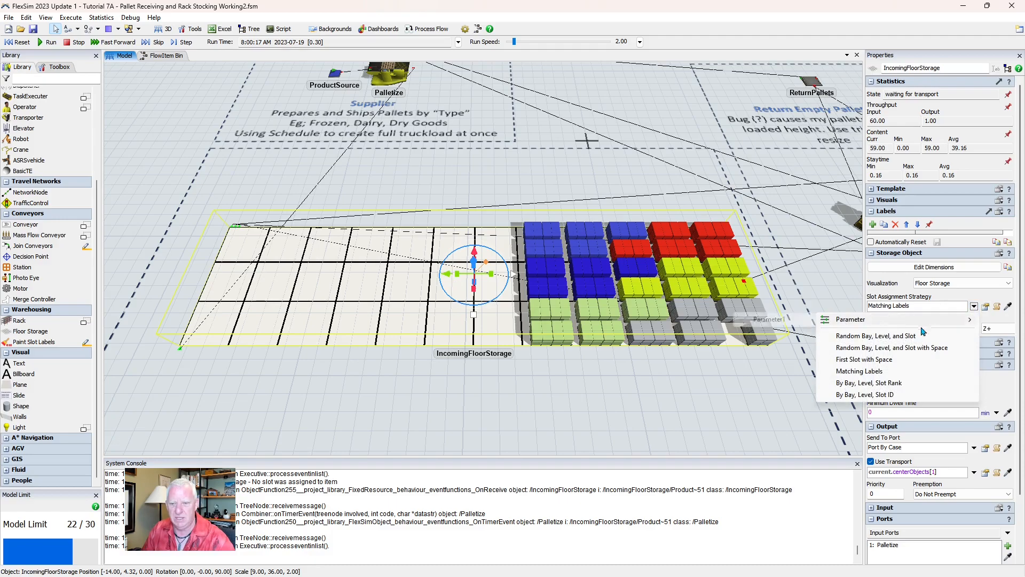
left_click(880, 335)
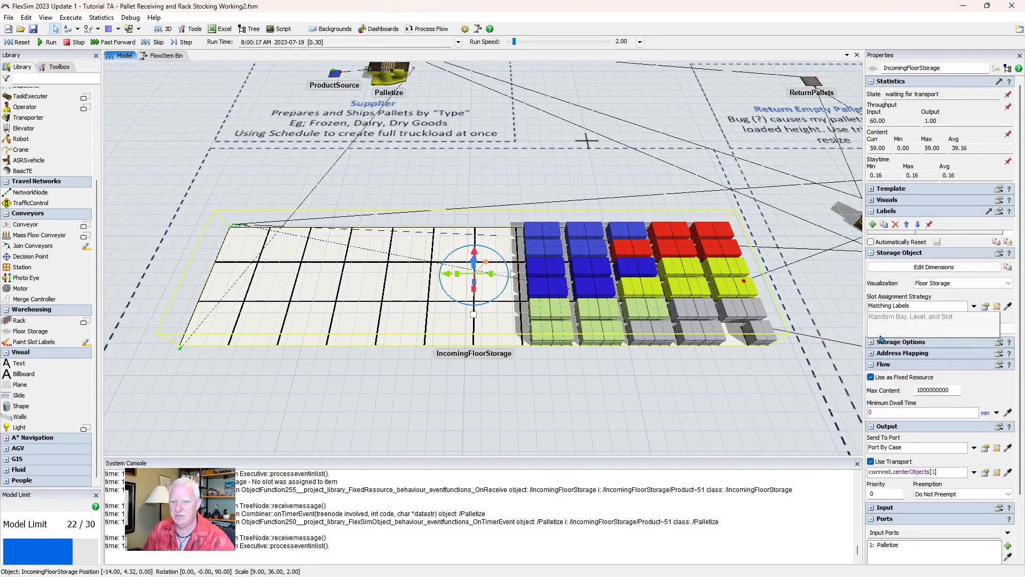
left_click(825, 288)
Reset and run the model to observe how pallets are placed in IncomingFloorStorage, then stop and reset it.
left_click(17, 42)
left_click(47, 41)
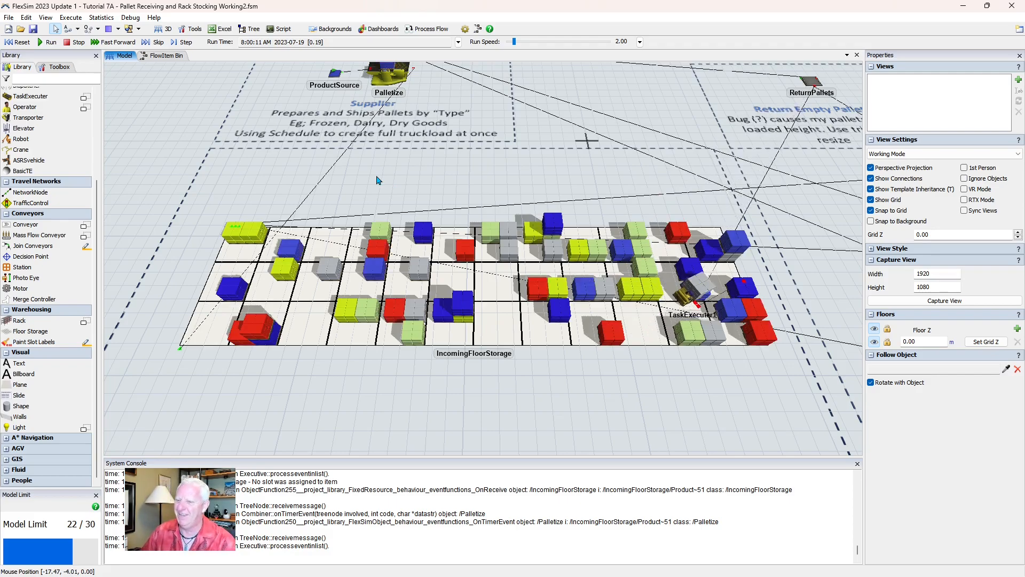
left_click(74, 42)
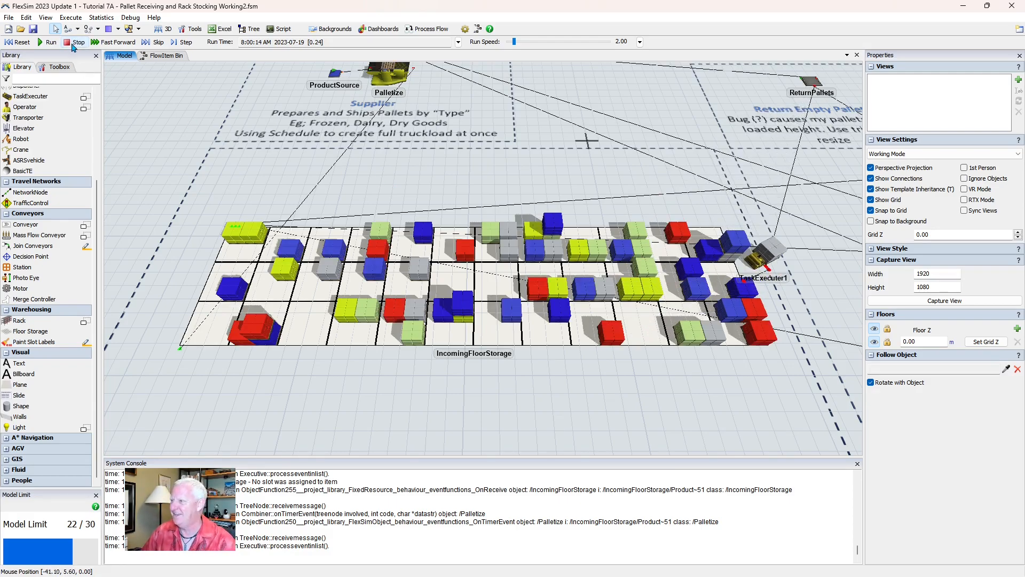
left_click(15, 43)
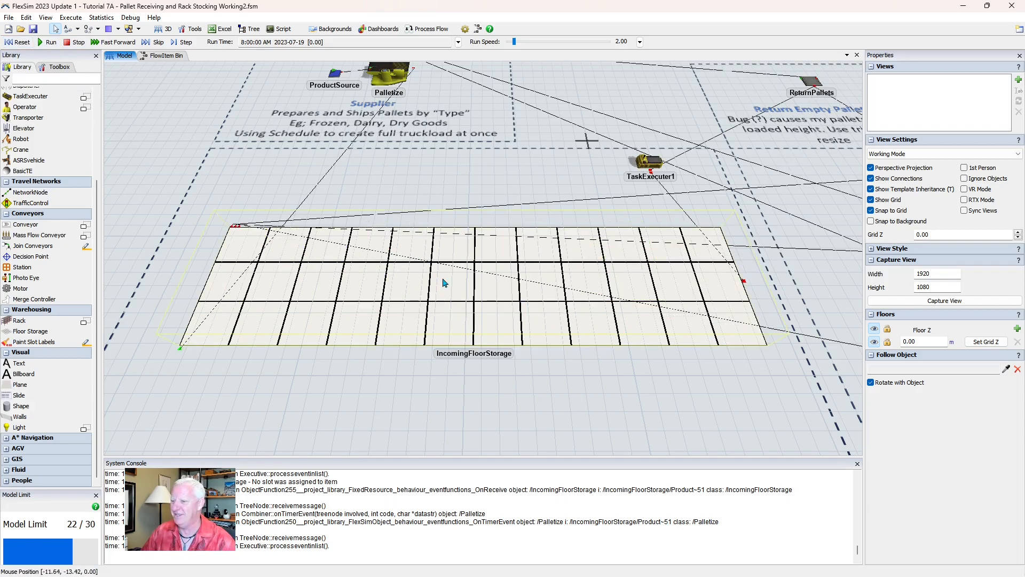
Set the IncomingFloorStorage slot assignment strategy to Matching Labels.
left_click(439, 270)
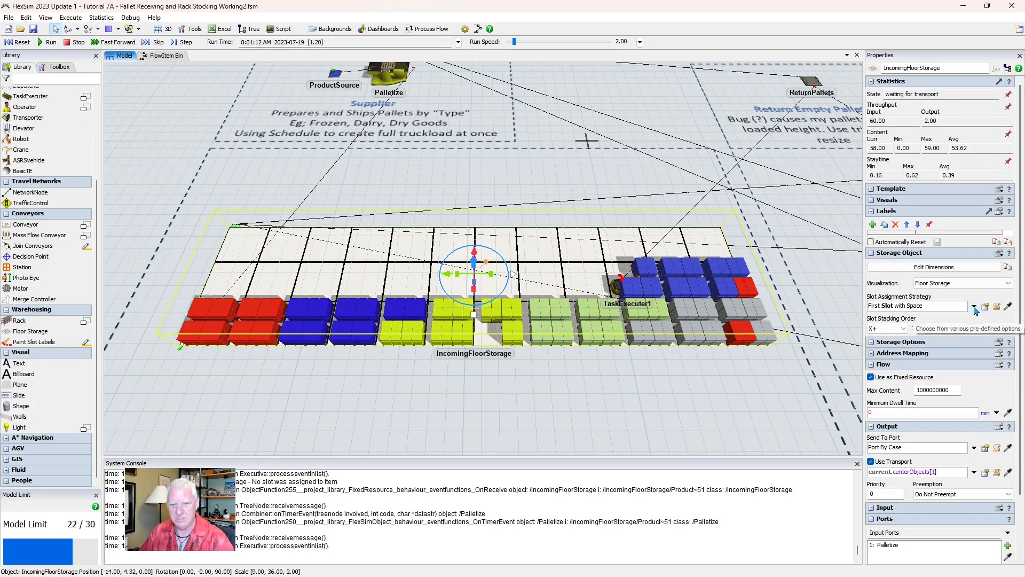
left_click(974, 307)
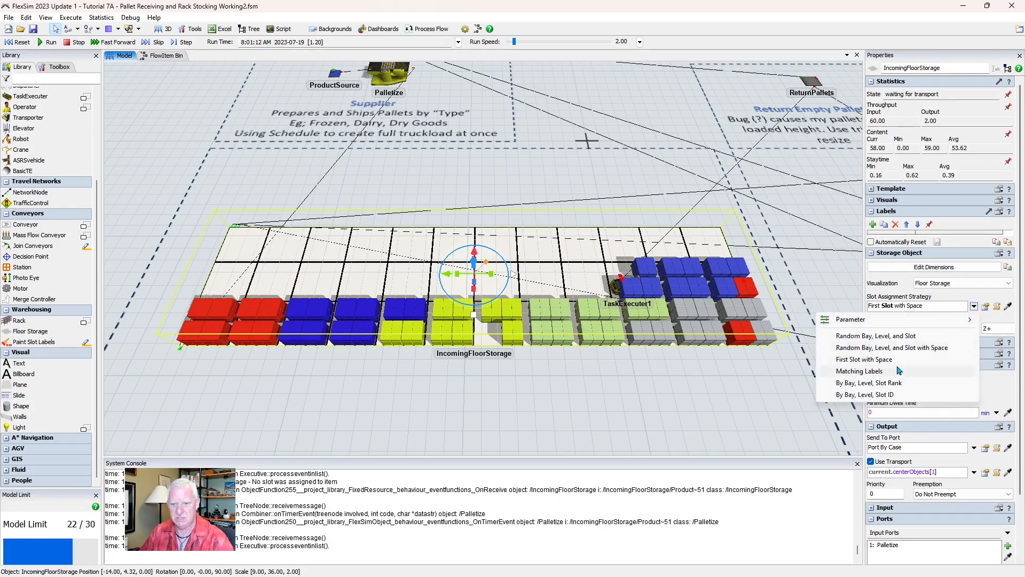
left_click(859, 371)
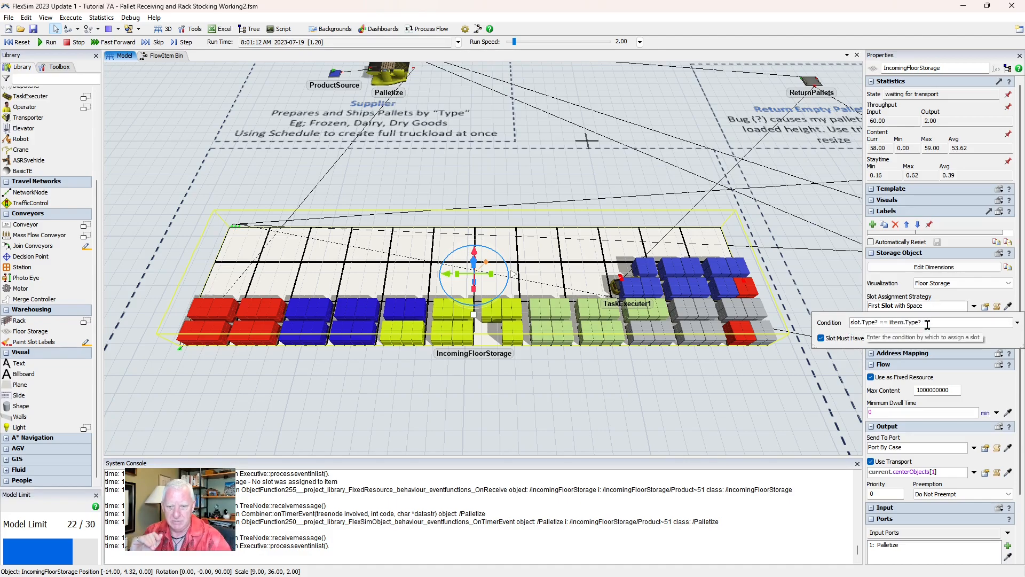
left_click(22, 57)
Reset and run the model to test the Matching Labels strategy, then stop it.
left_click(19, 45)
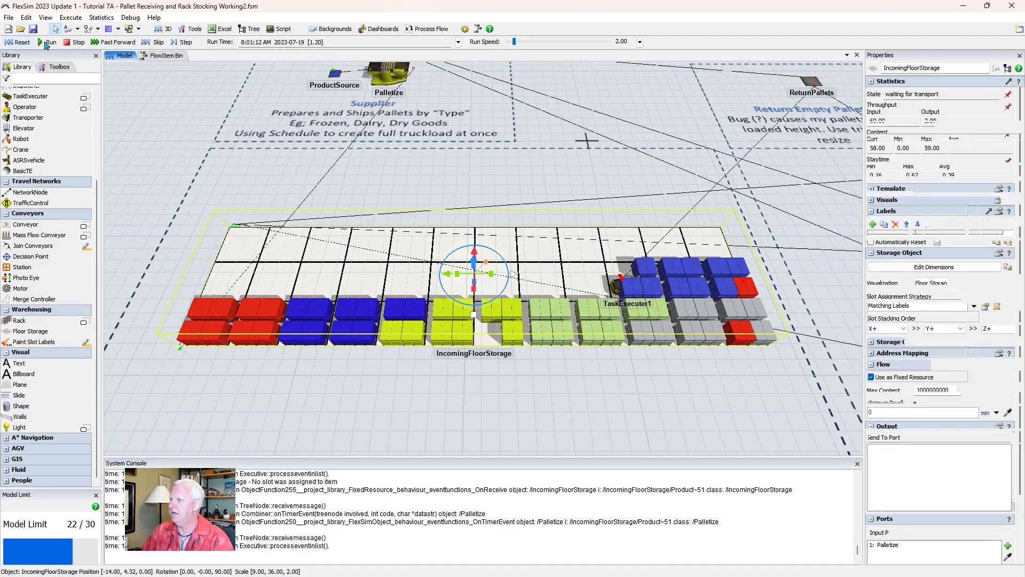
left_click(47, 43)
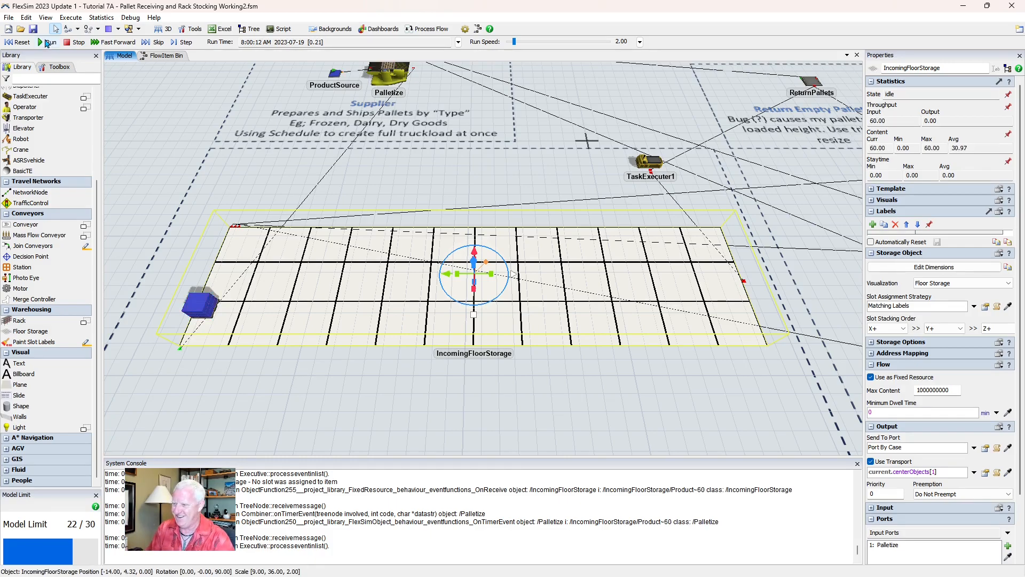
left_click(74, 44)
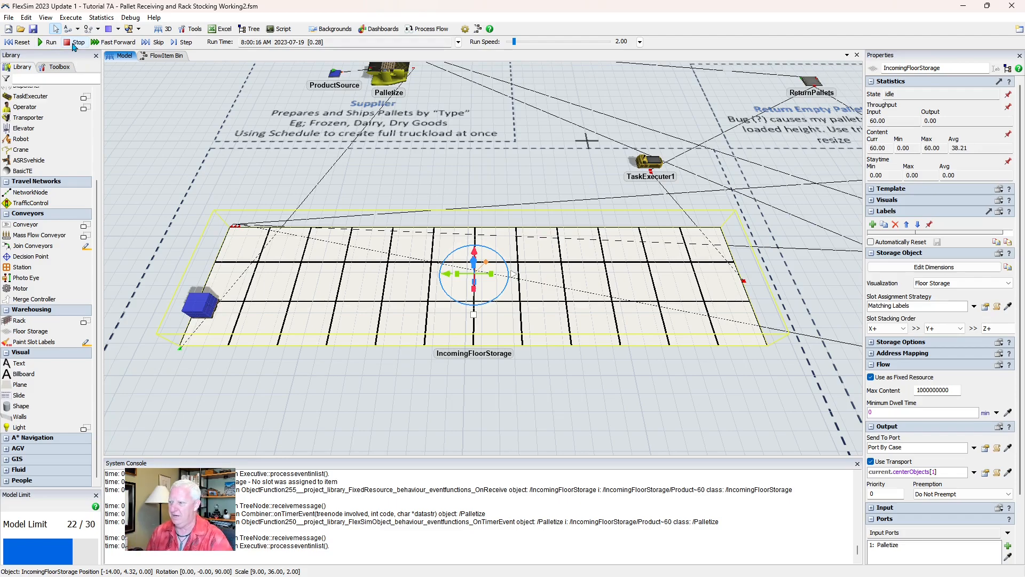
Examine the slot-matching condition, then inspect the labels on the stored pallet and on one of its product boxes.
left_click(955, 307)
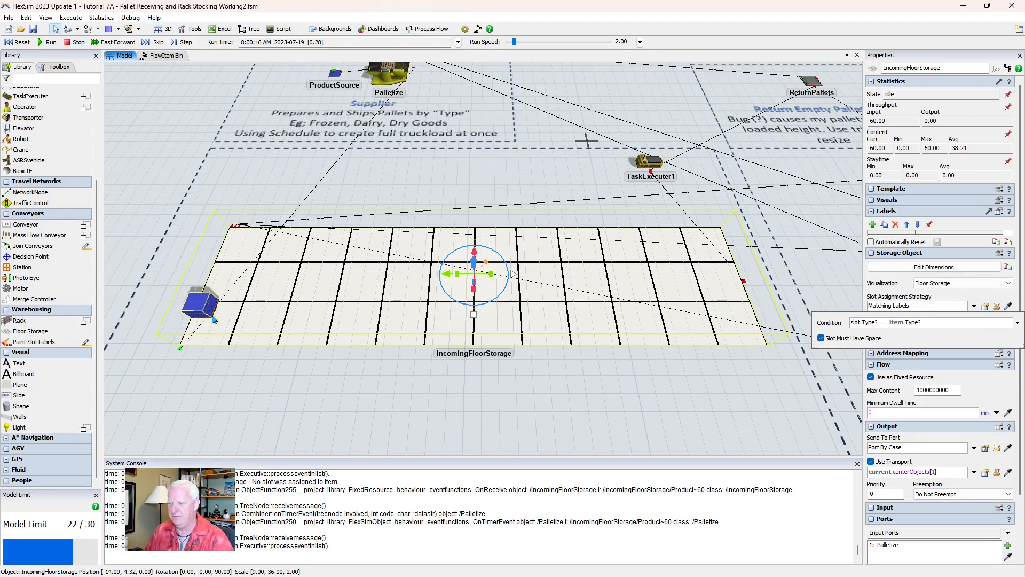
left_click_drag(158, 306, 212, 320)
scroll(219, 329, "up", 5)
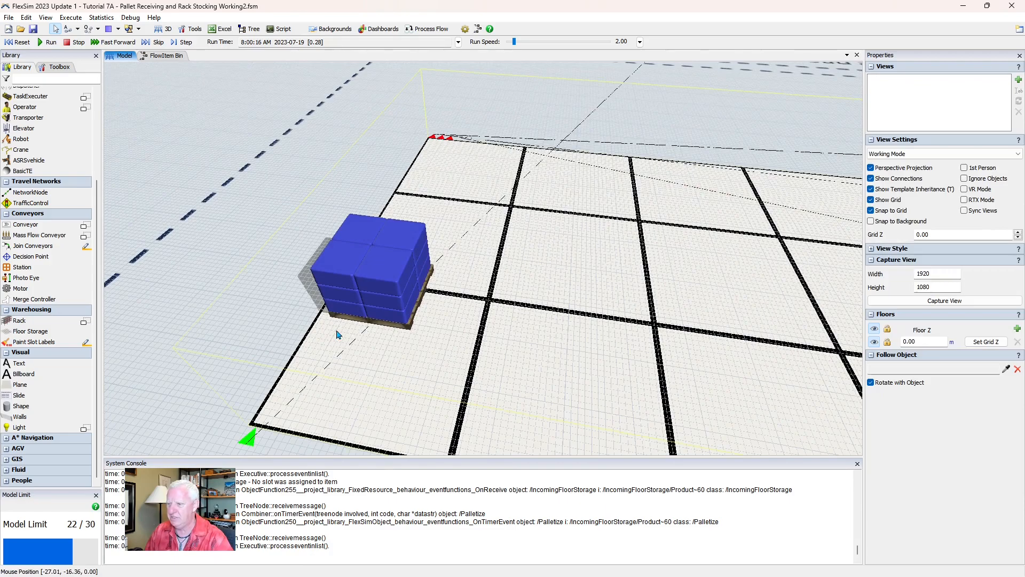
left_click(406, 324)
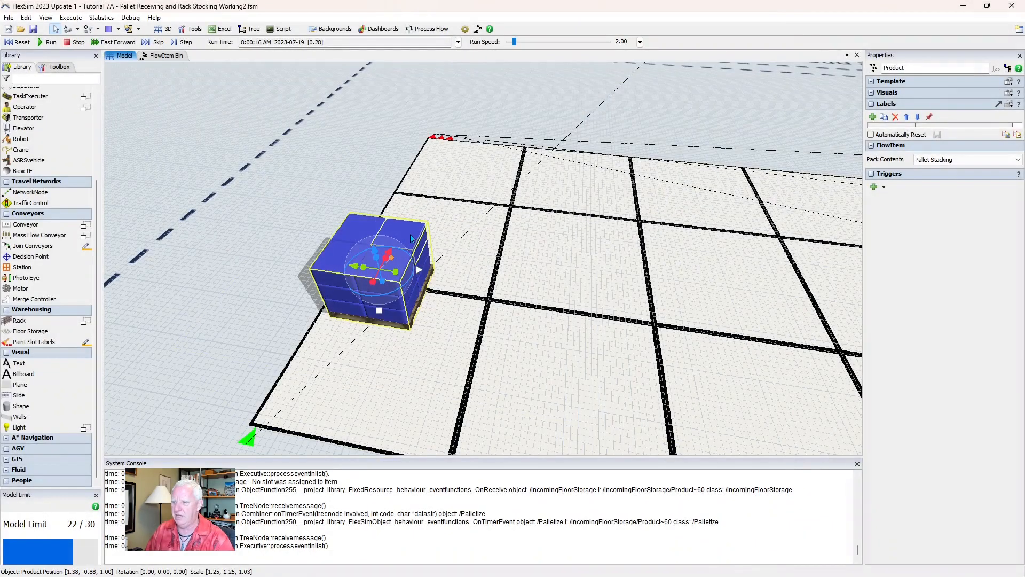
left_click(410, 235)
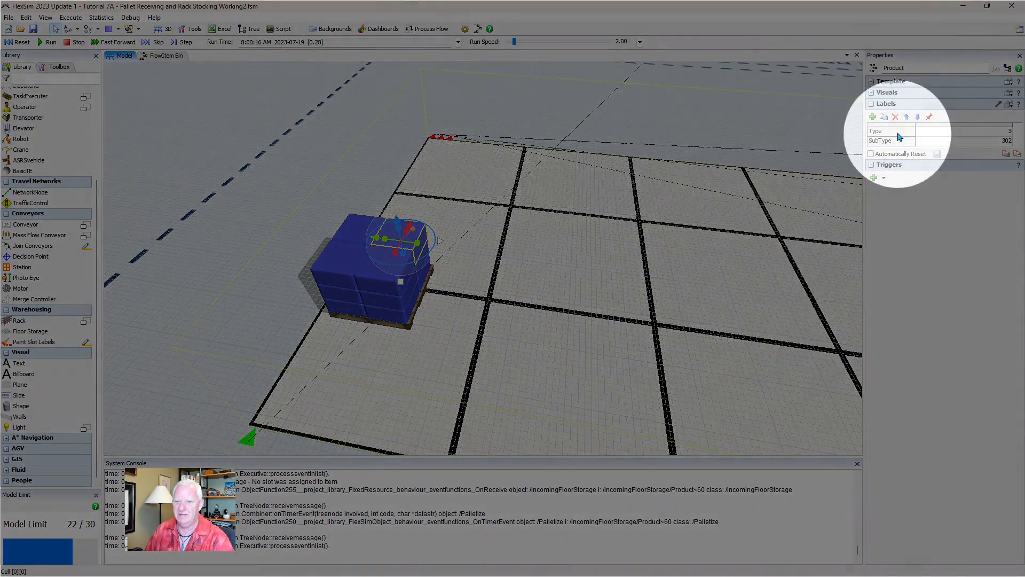
left_click(1007, 128)
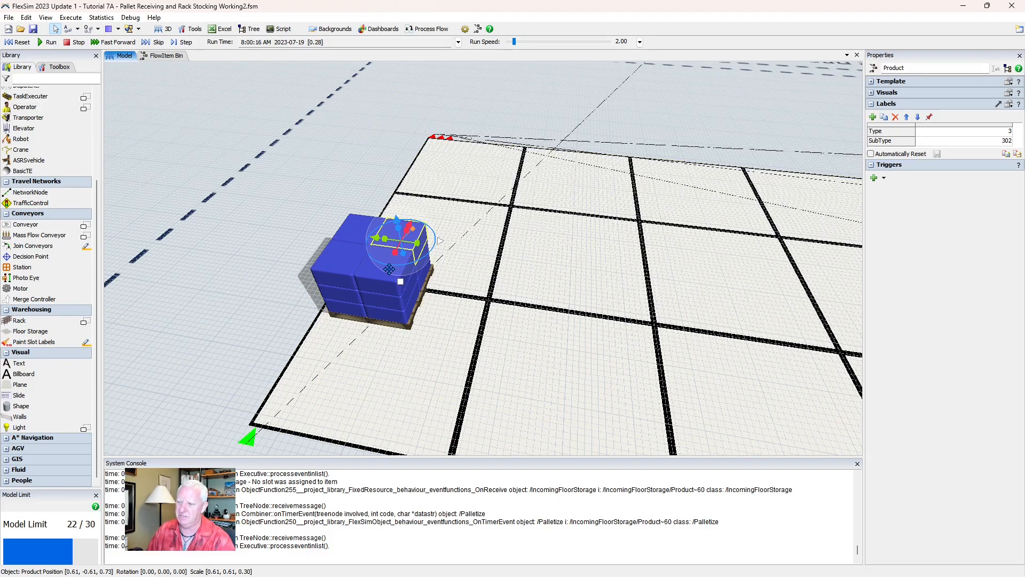
Change the IncomingFloorStorage Matching Labels condition to slot.Type? == item.first.Type? and reset the model.
scroll(388, 269, "down", 5)
left_click_drag(555, 413, 359, 362)
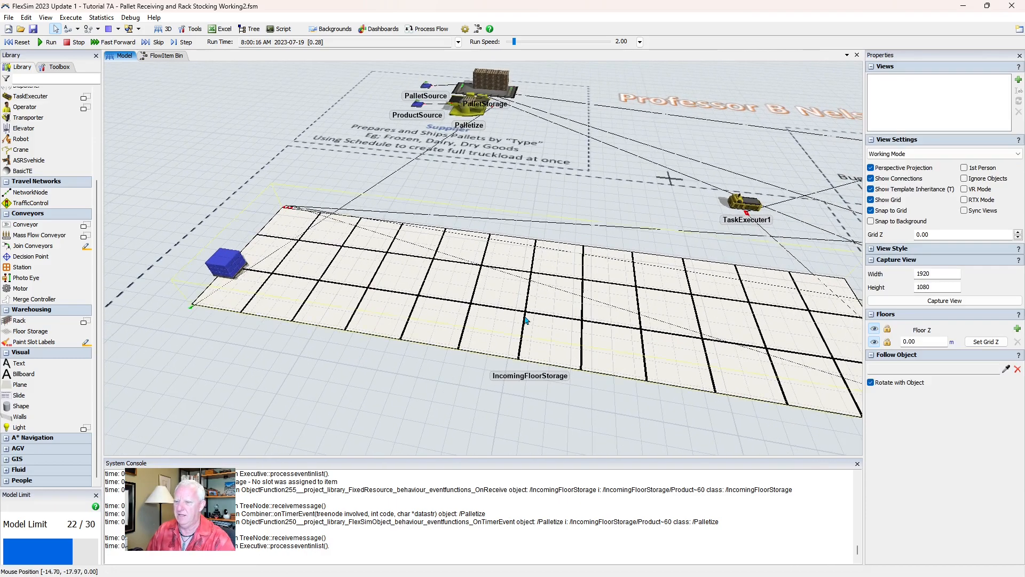
left_click(556, 301)
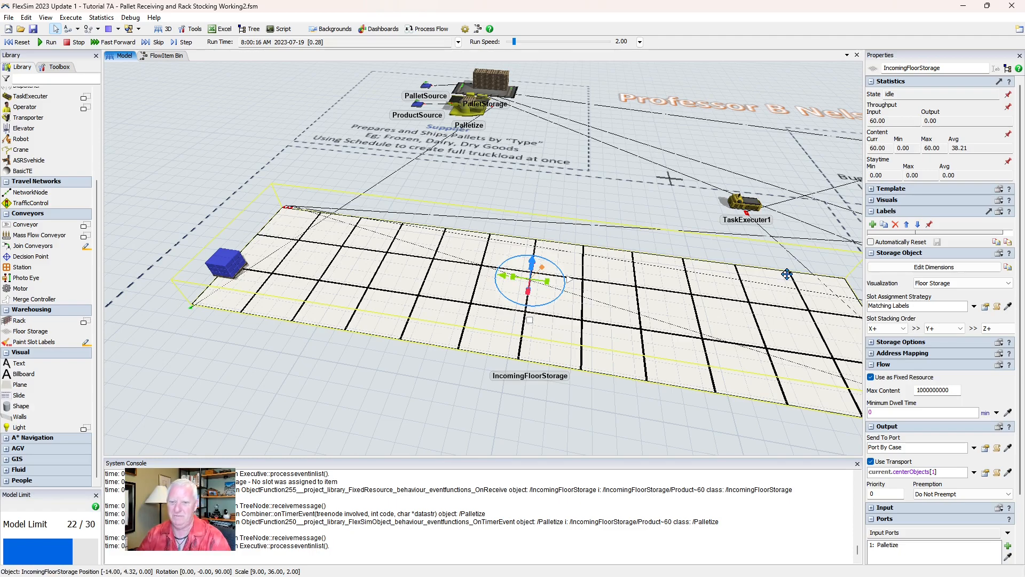
left_click(985, 310)
left_click(905, 322)
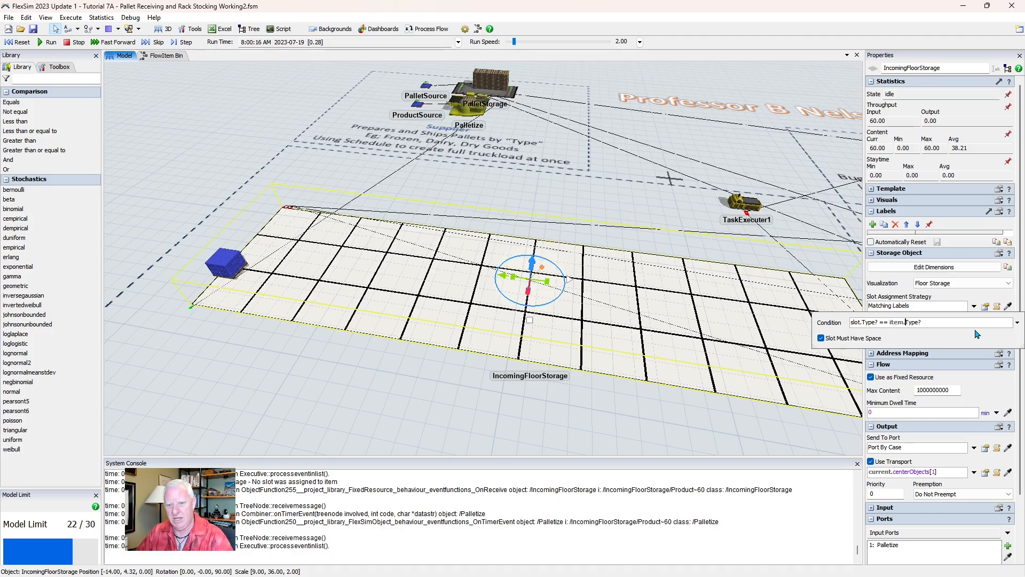
type("first")
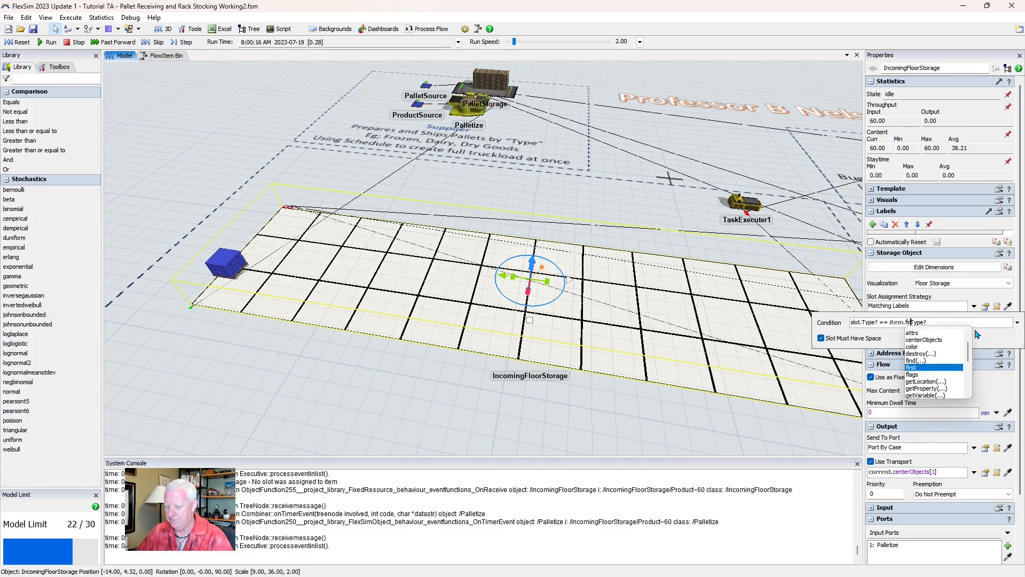
type(".")
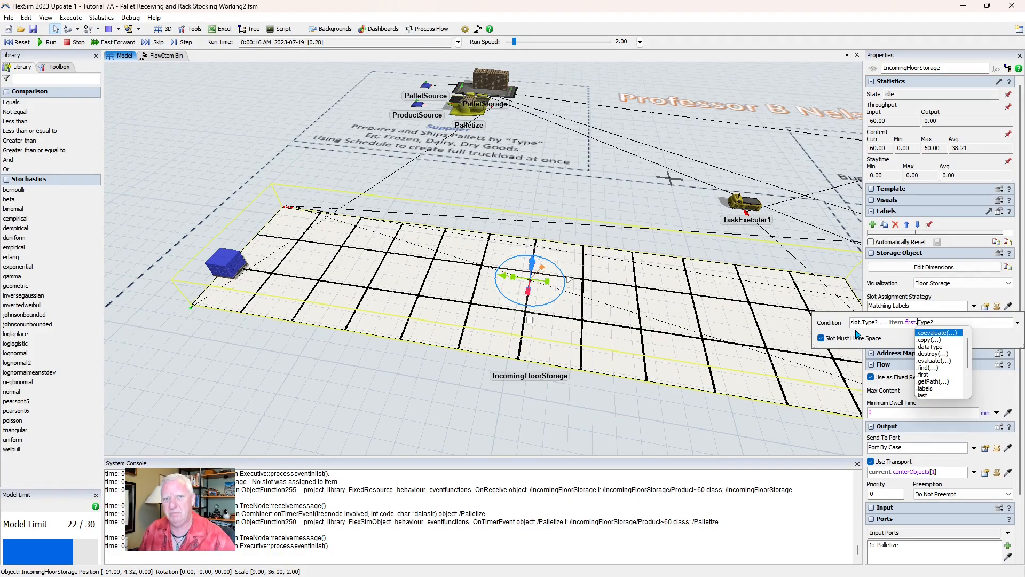
left_click(23, 42)
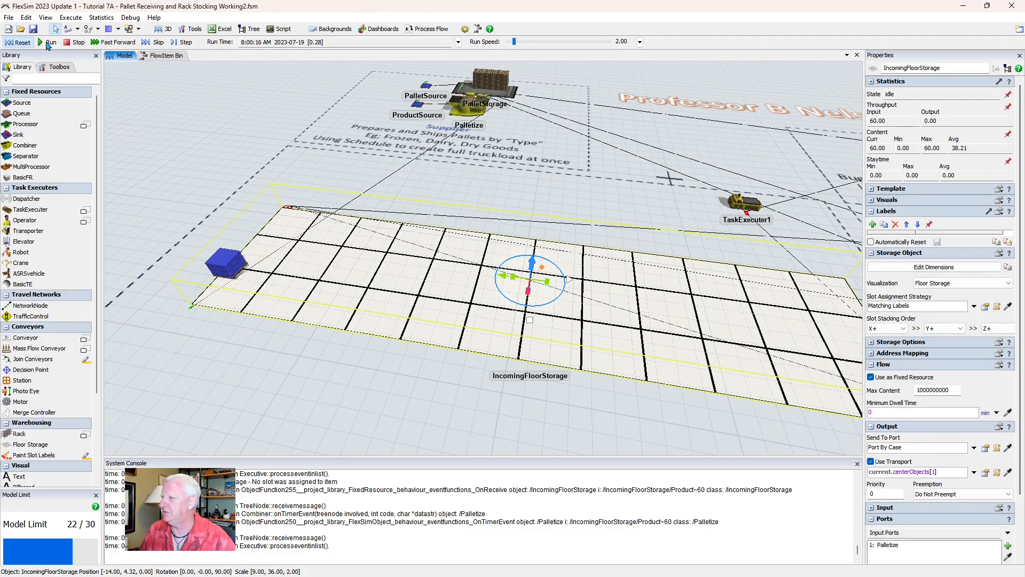
Run the model to test the type-based slot assignment in IncomingFloorStorage, and stop it once pallets have been stored.
left_click(47, 43)
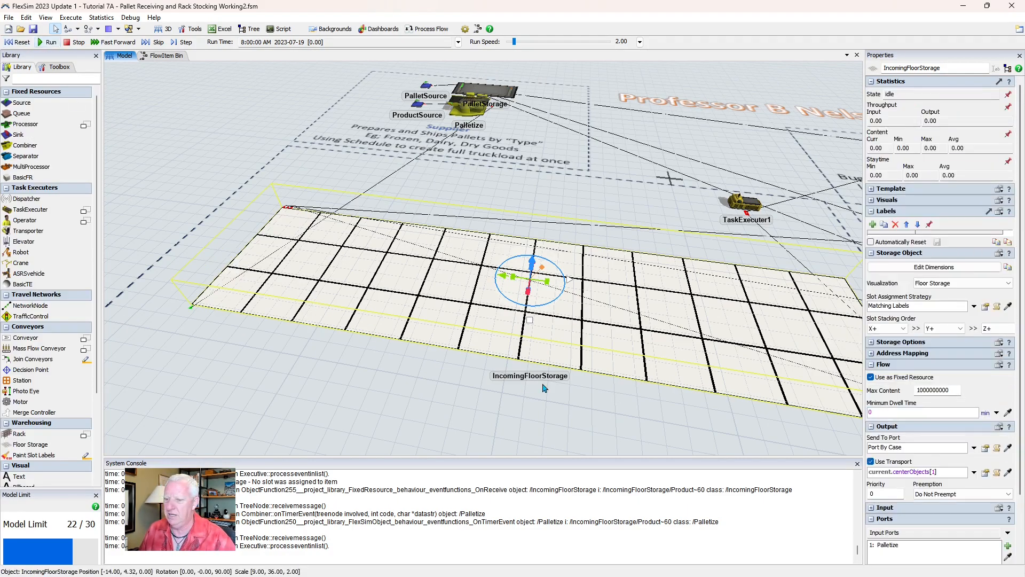
left_click_drag(678, 416, 581, 401)
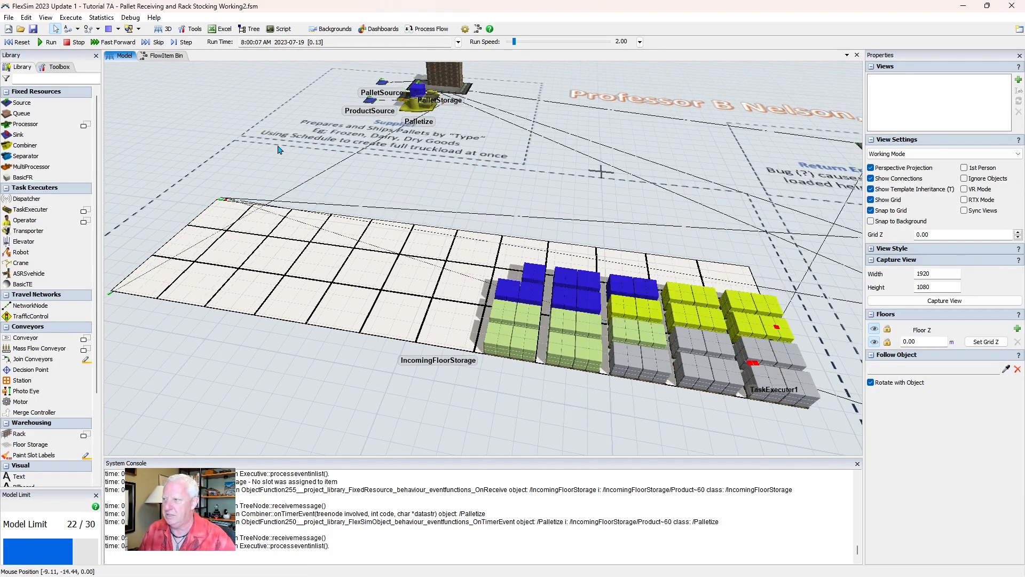
left_click(79, 43)
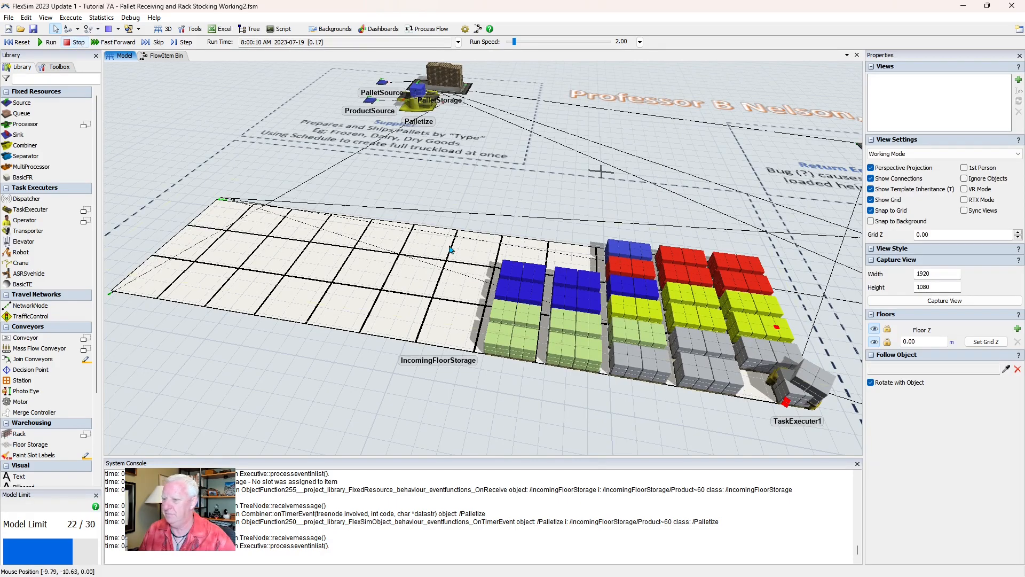
Inspect the Type and SubType labels of product boxes on the light green, yellow and red pallets in IncomingFloorStorage.
left_click(571, 327)
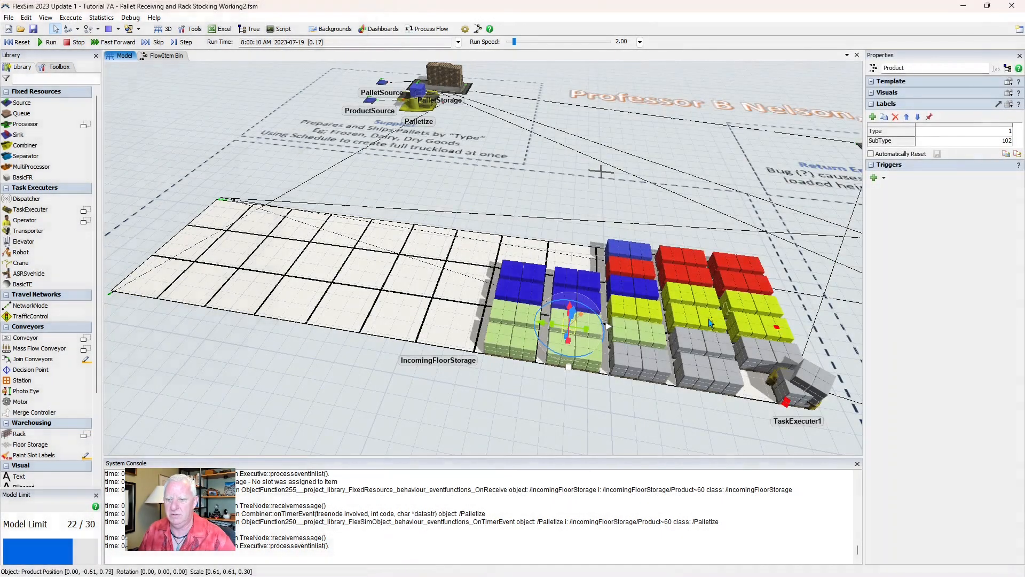
left_click(706, 316)
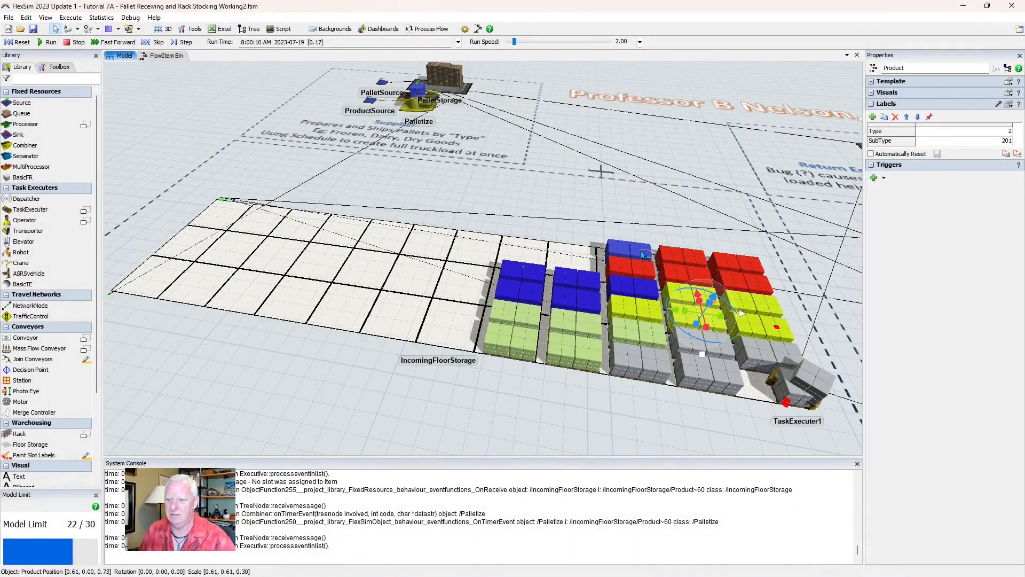
left_click(666, 256)
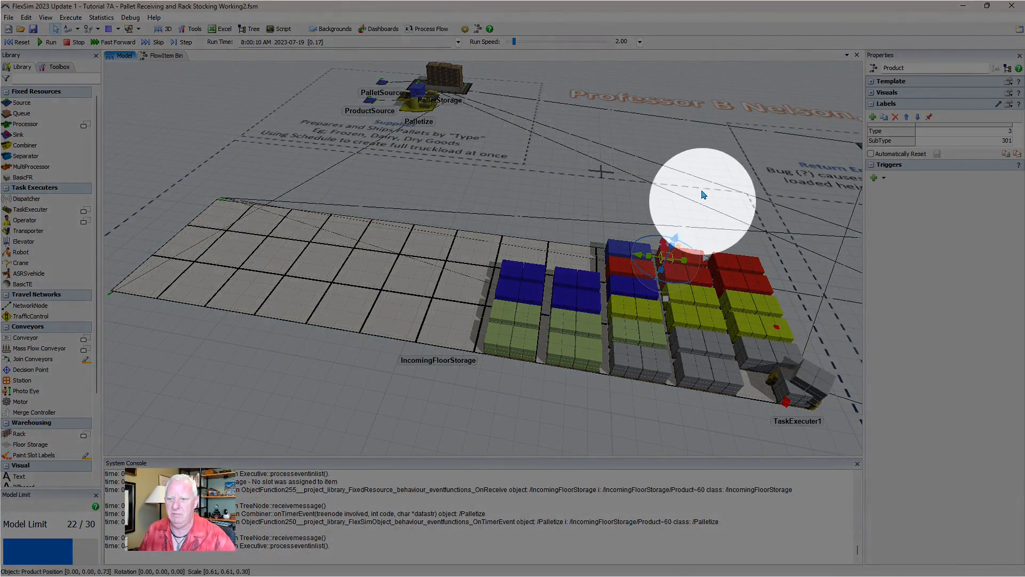
left_click(666, 216)
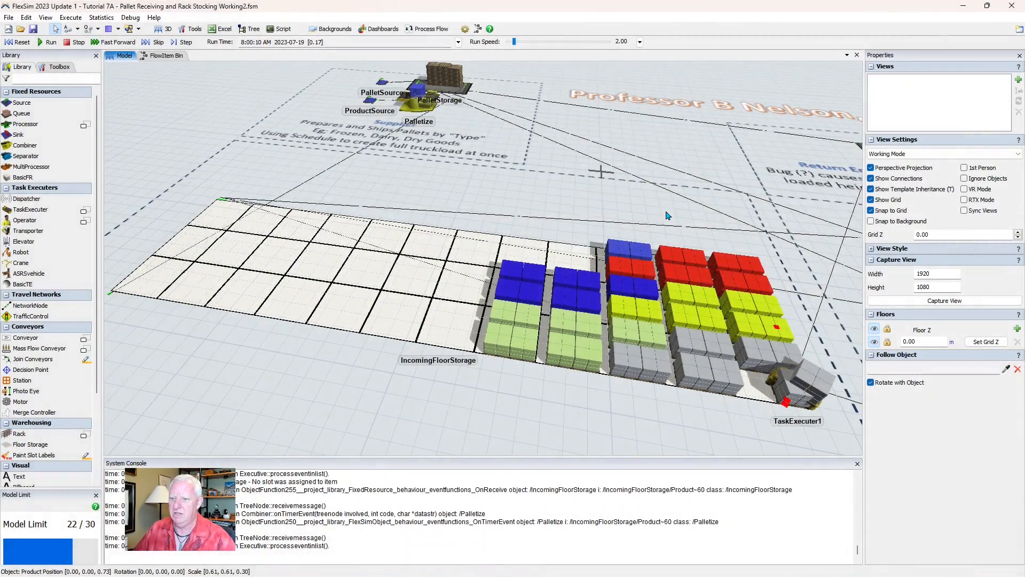
Display the painted Type labels on the IncomingFloorStorage slots with Paint Slot Labels, and leave the painting tool.
left_click(466, 283)
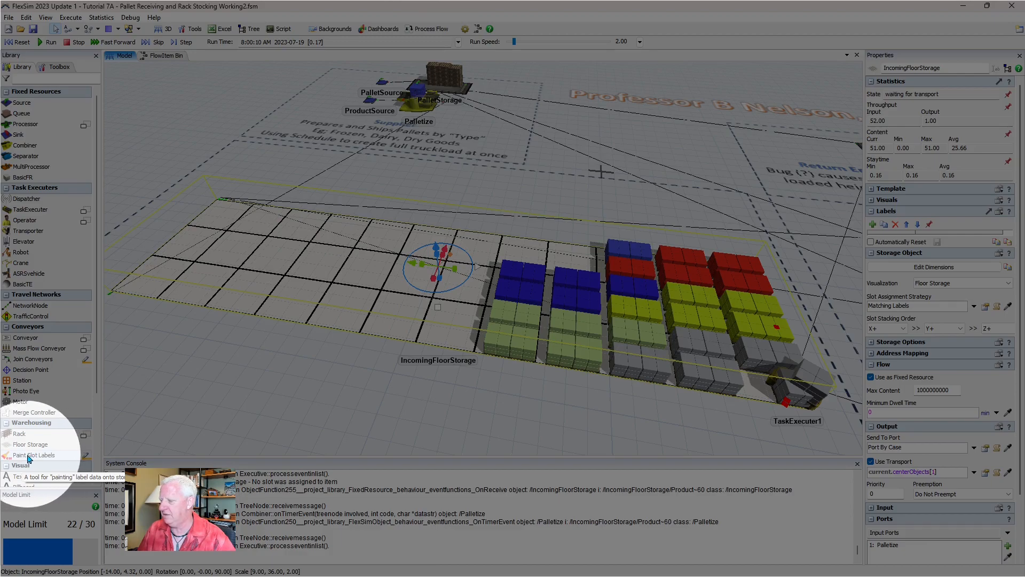
left_click(41, 455)
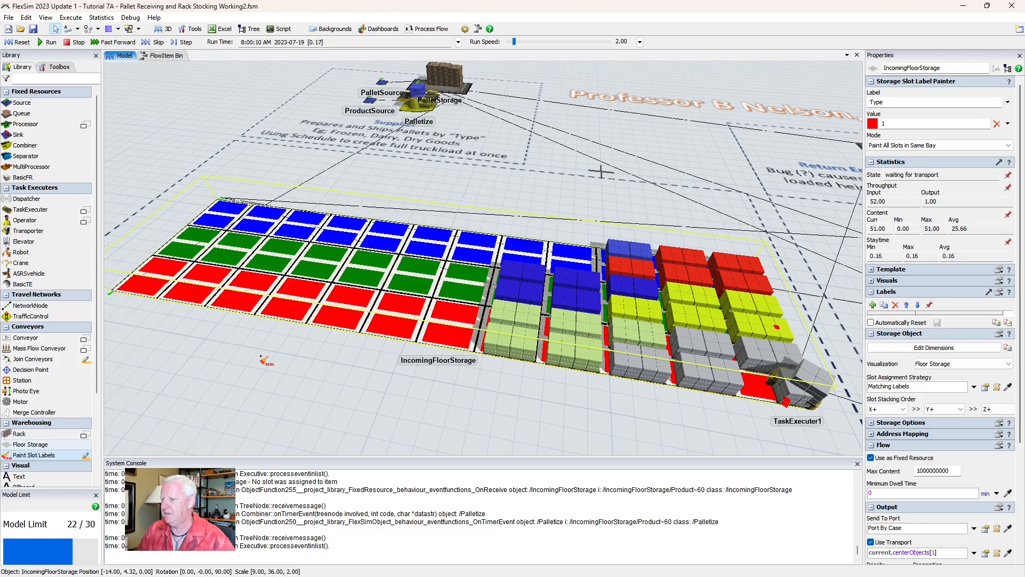
key("Escape")
Add a Floor Storage object and move it to the empty floor beside the Supplier area, at about -46, -0.5.
left_click_drag(231, 381, 233, 329)
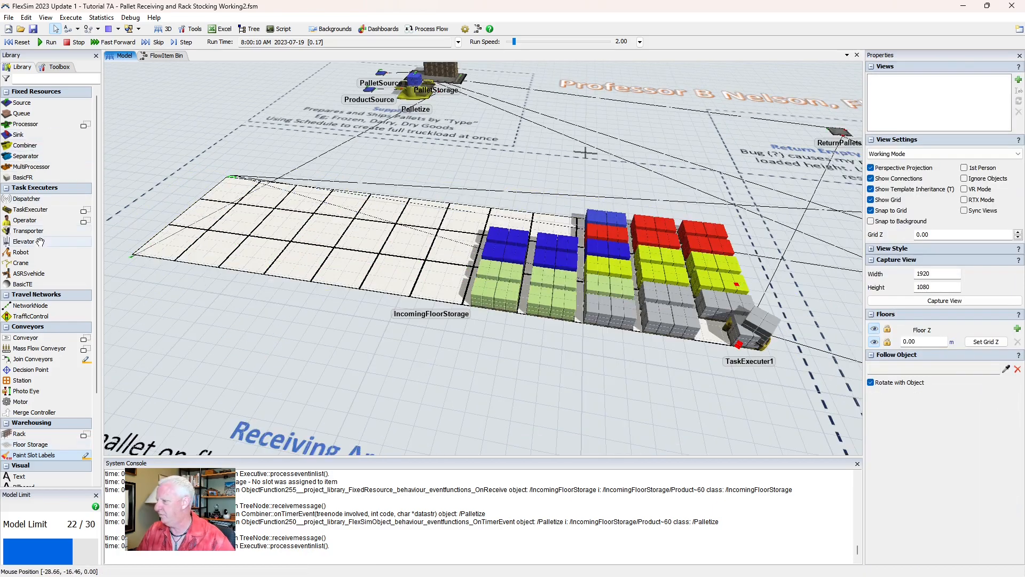
left_click(30, 445)
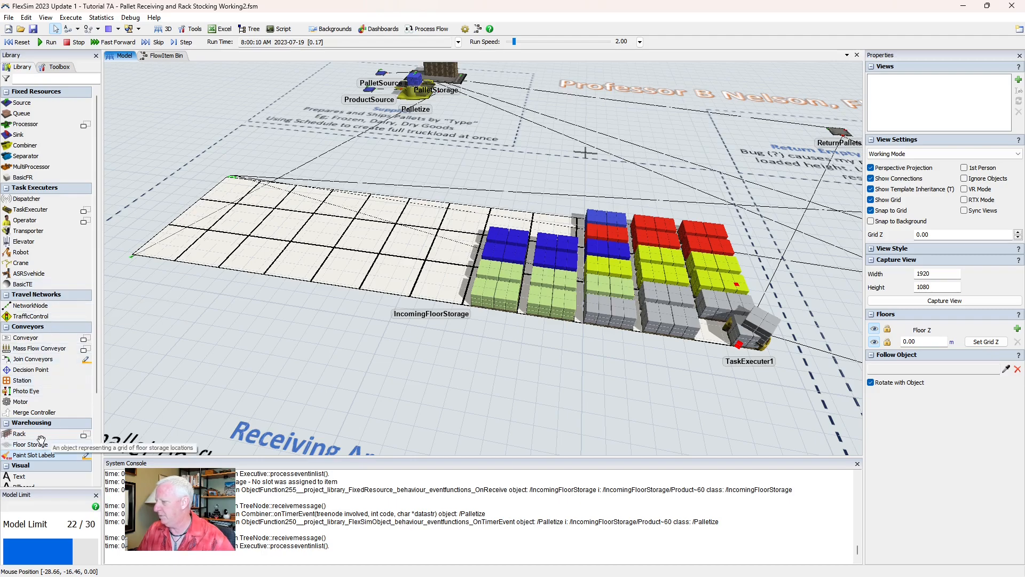
left_click(309, 343)
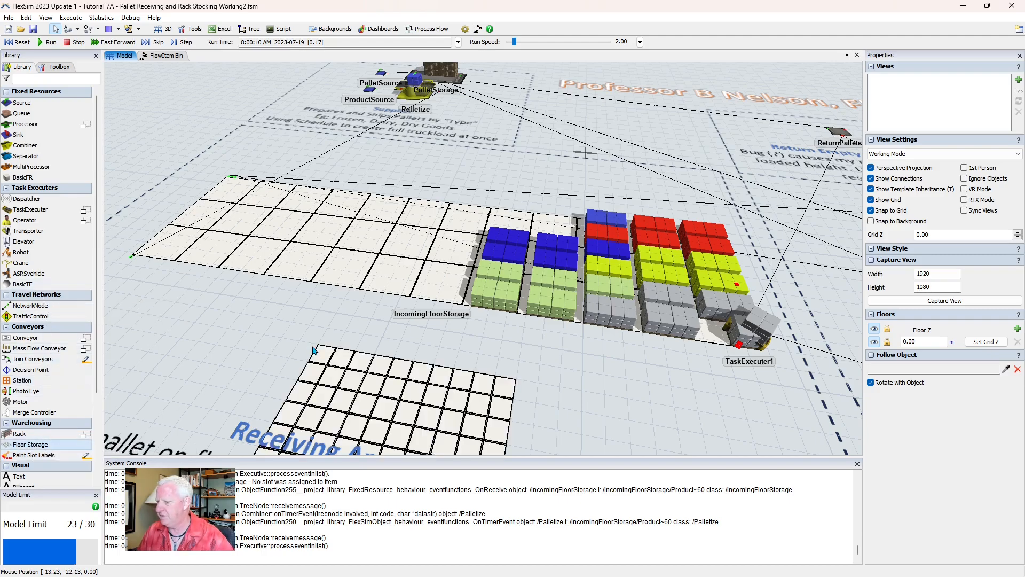
scroll(546, 423, "up", 3)
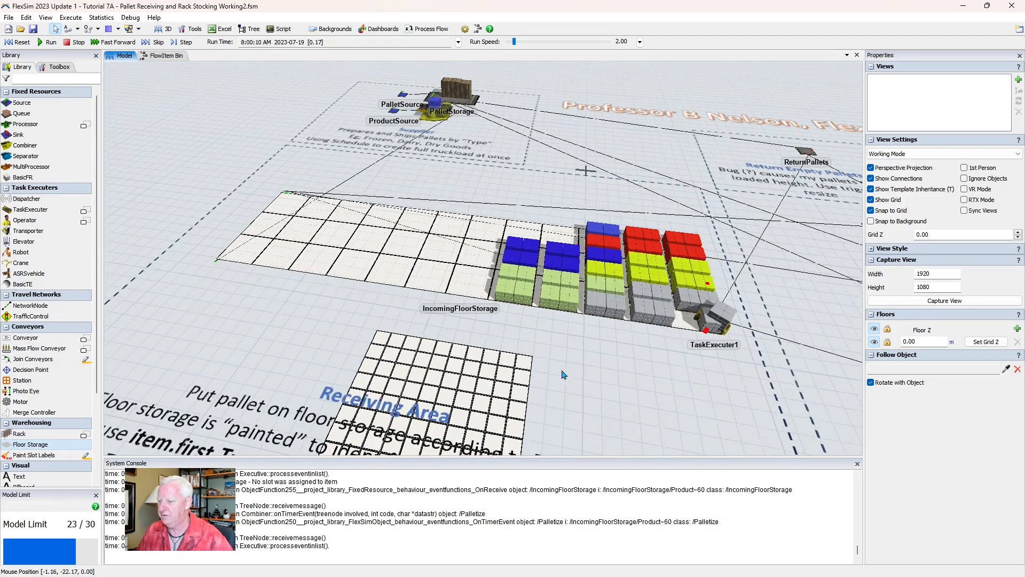
left_click(534, 340)
left_click_drag(534, 340, 230, 143)
left_click_drag(206, 94, 358, 182)
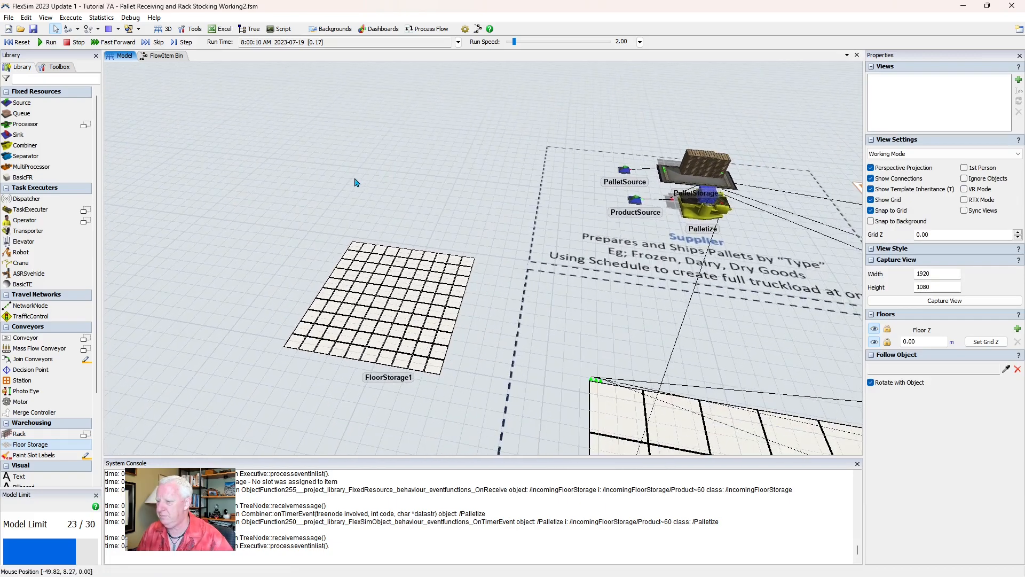
Paint six separate slots in the middle of the new floor storage with Type 1, using Paint Individual Slots mode.
left_click(386, 304)
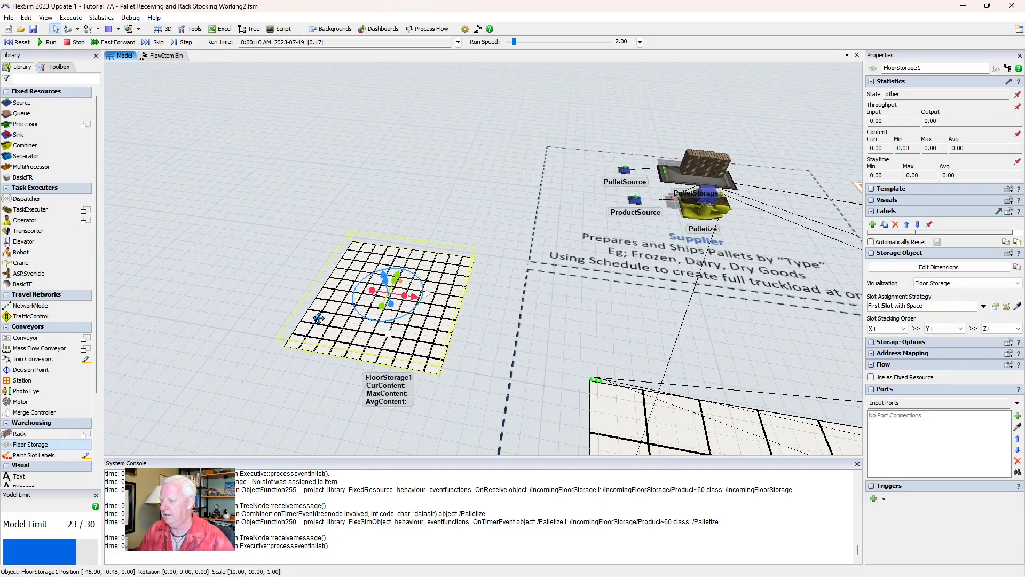
left_click(35, 455)
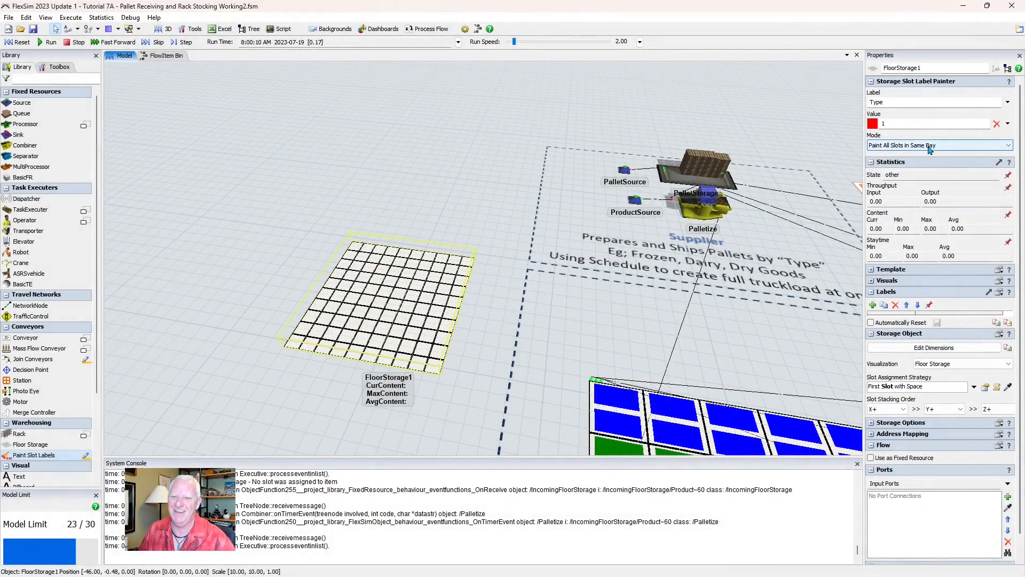
left_click(927, 147)
left_click(904, 155)
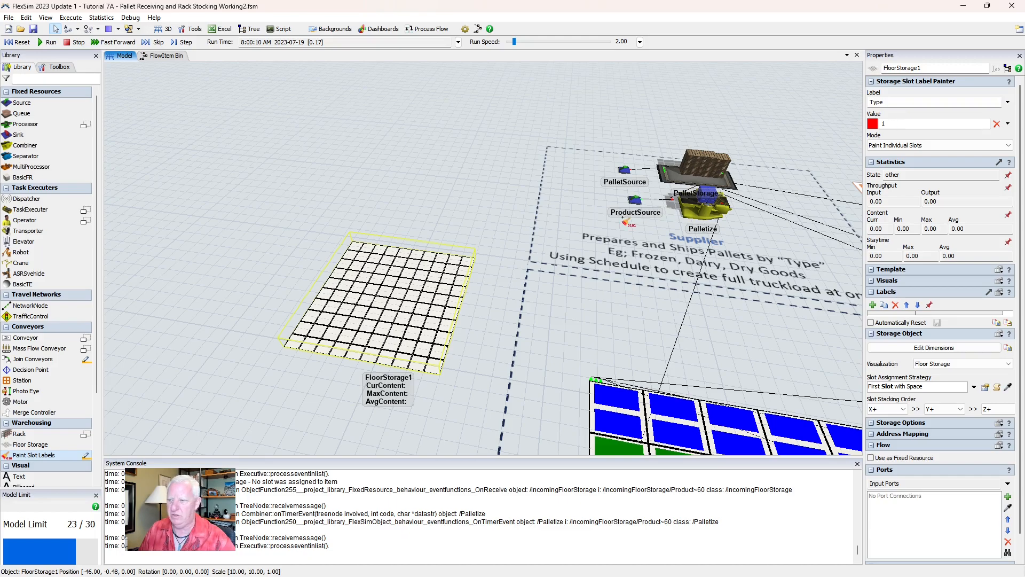
left_click(390, 281)
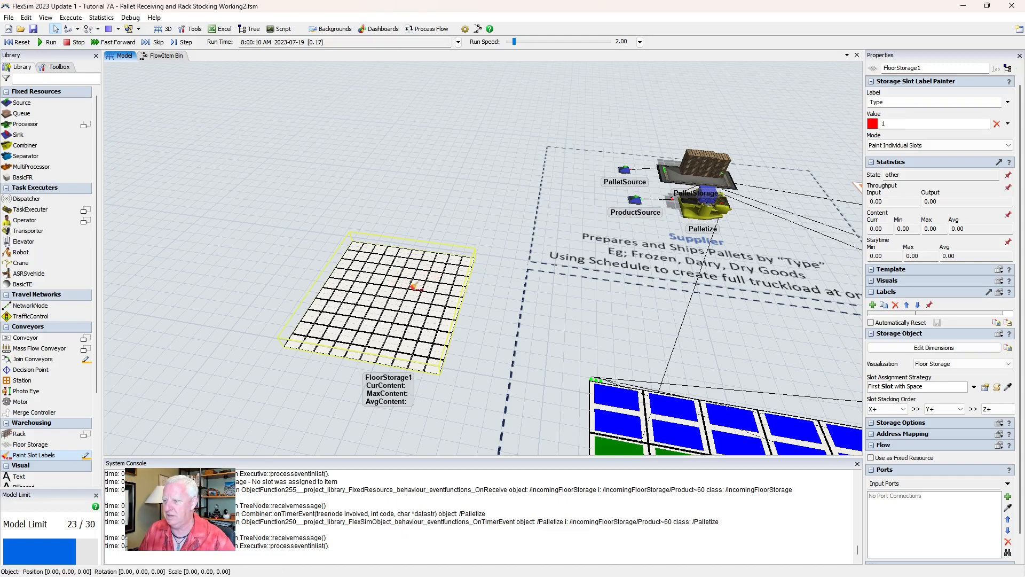
left_click(417, 284)
left_click(412, 294)
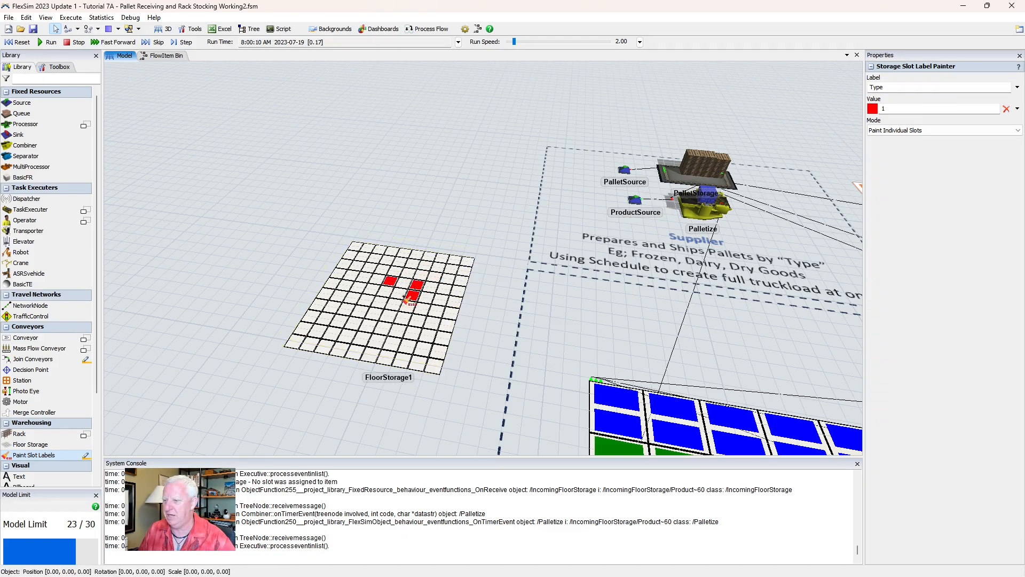
left_click(399, 293)
left_click(404, 283)
left_click(407, 306)
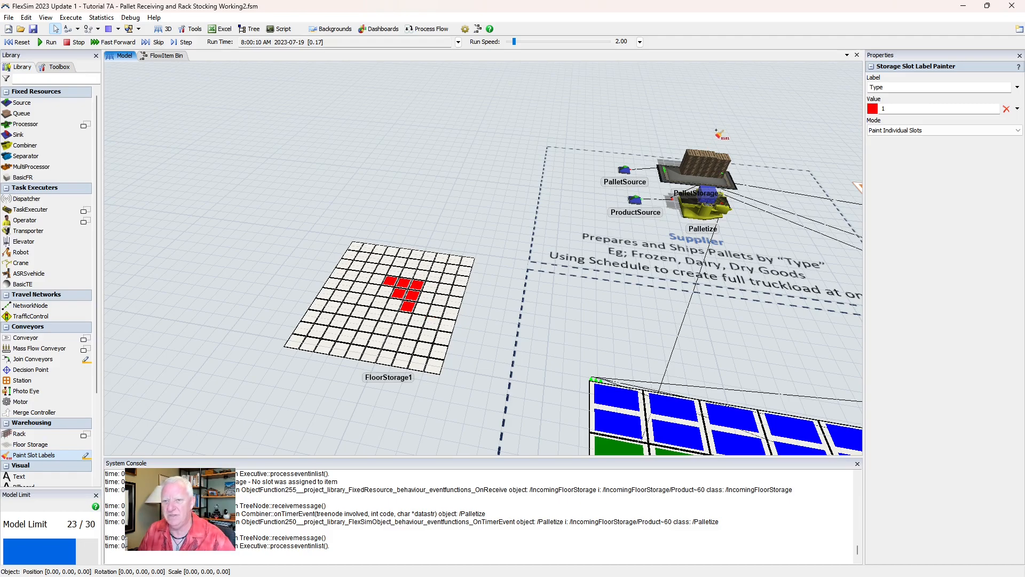
Paint the first two bays of the new floor storage with Type 1, using Paint All Slots in Same Bay mode.
left_click(885, 87)
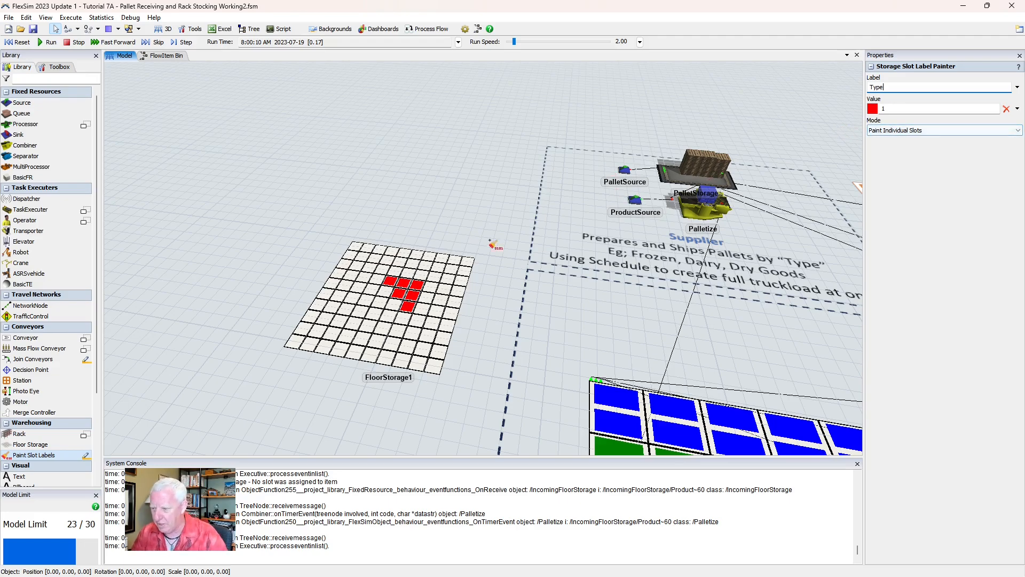
left_click(895, 134)
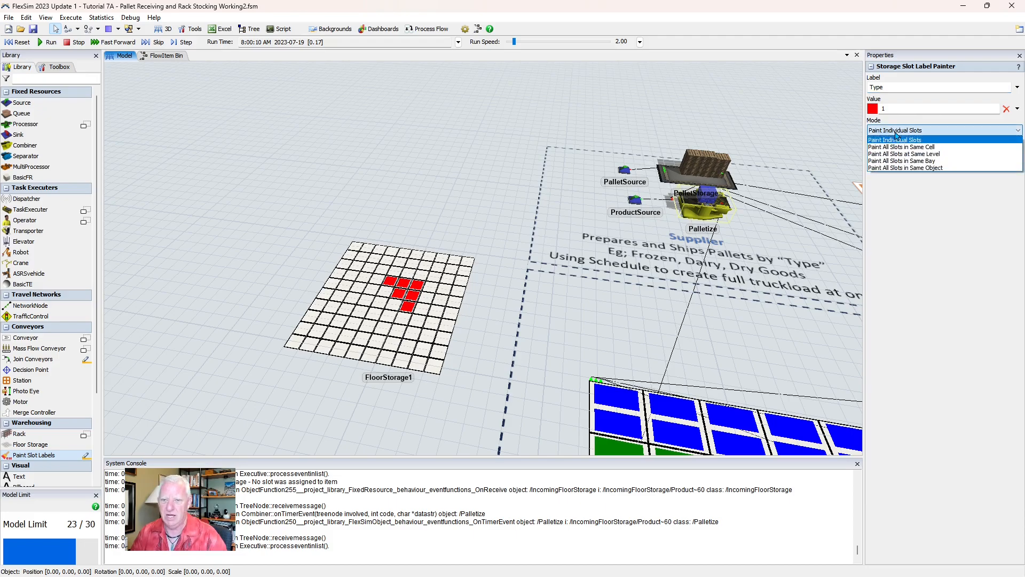
left_click(894, 160)
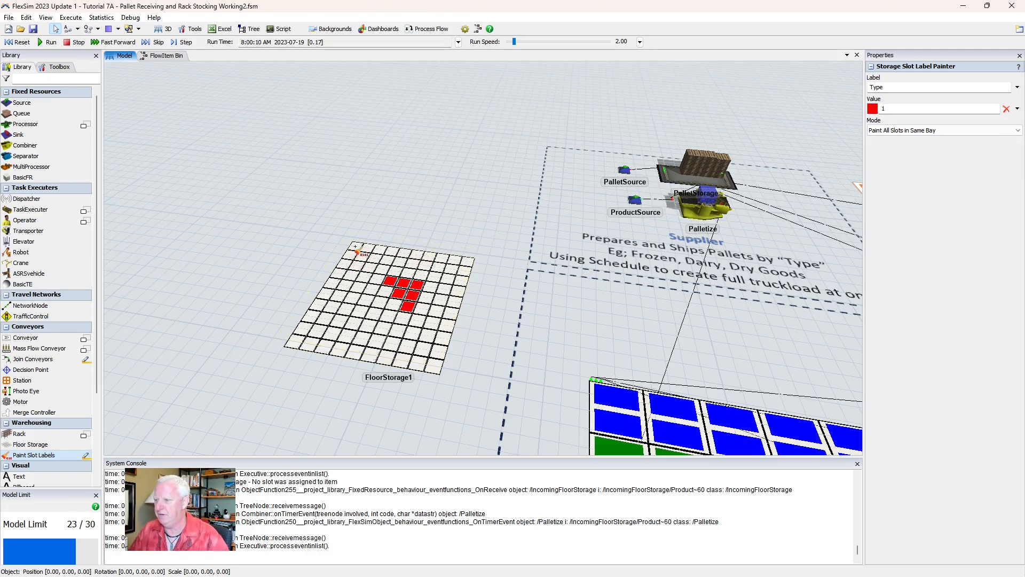
left_click(356, 248)
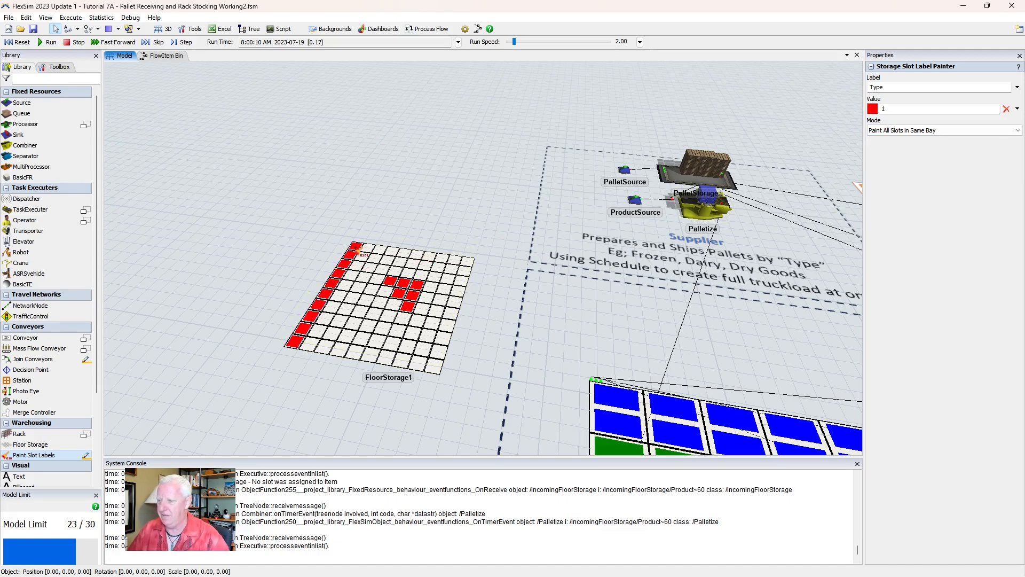
left_click(367, 249)
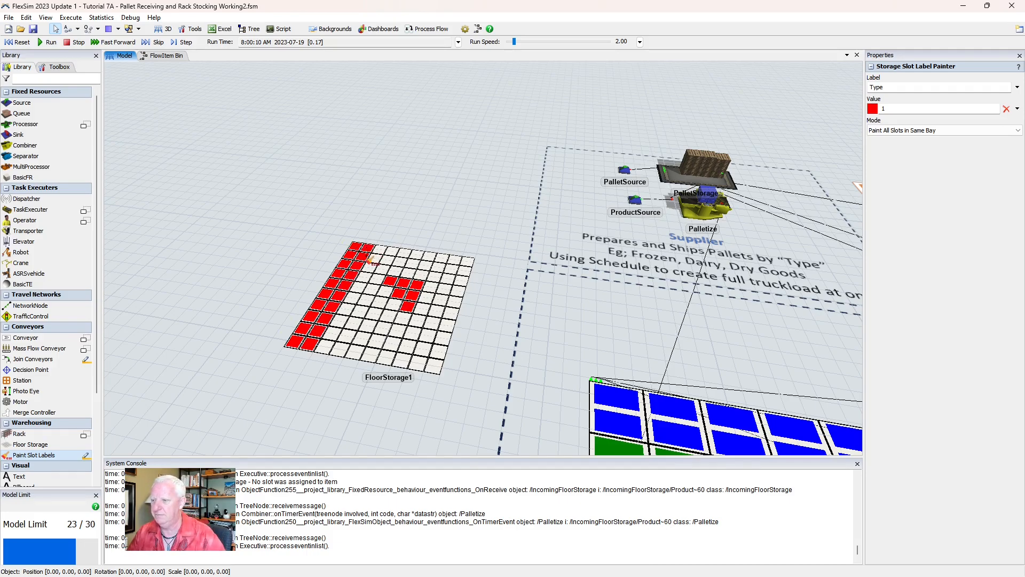
Set the slot painter value to 2 and paint the next four bays of the new floor storage.
double_click(893, 110)
type("2")
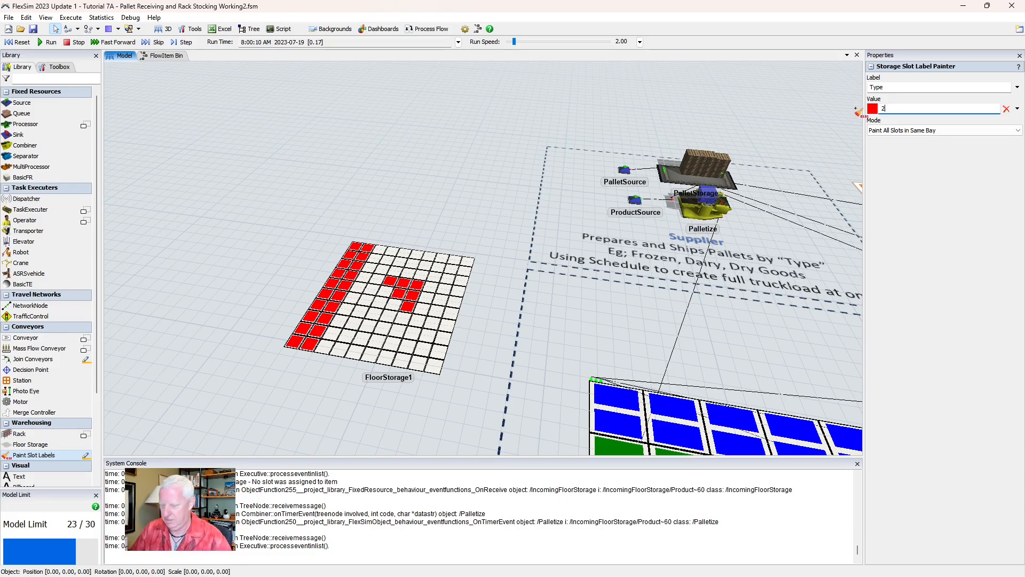
key("Return")
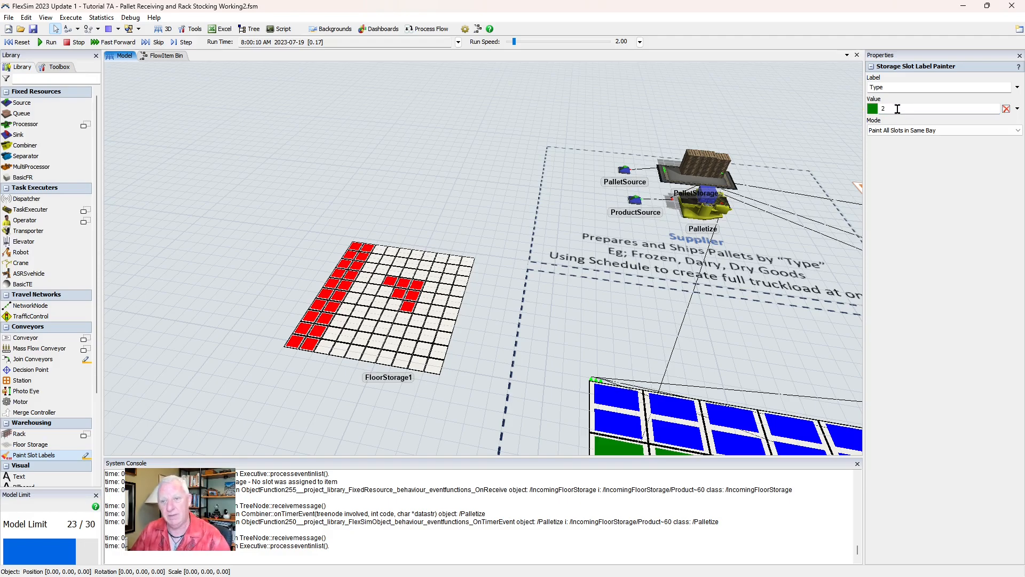
left_click(393, 250)
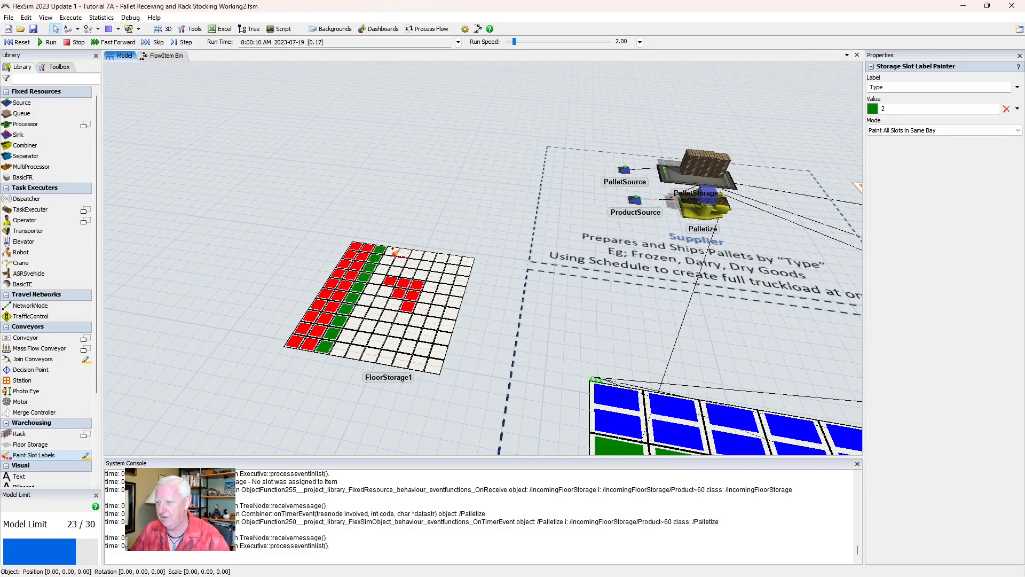
left_click(400, 251)
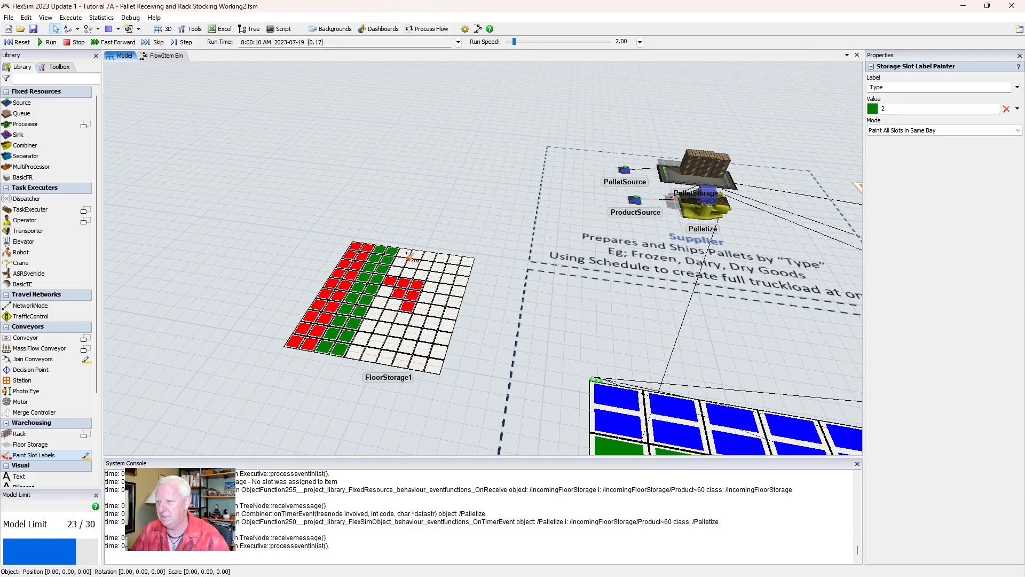
left_click(407, 253)
left_click(420, 254)
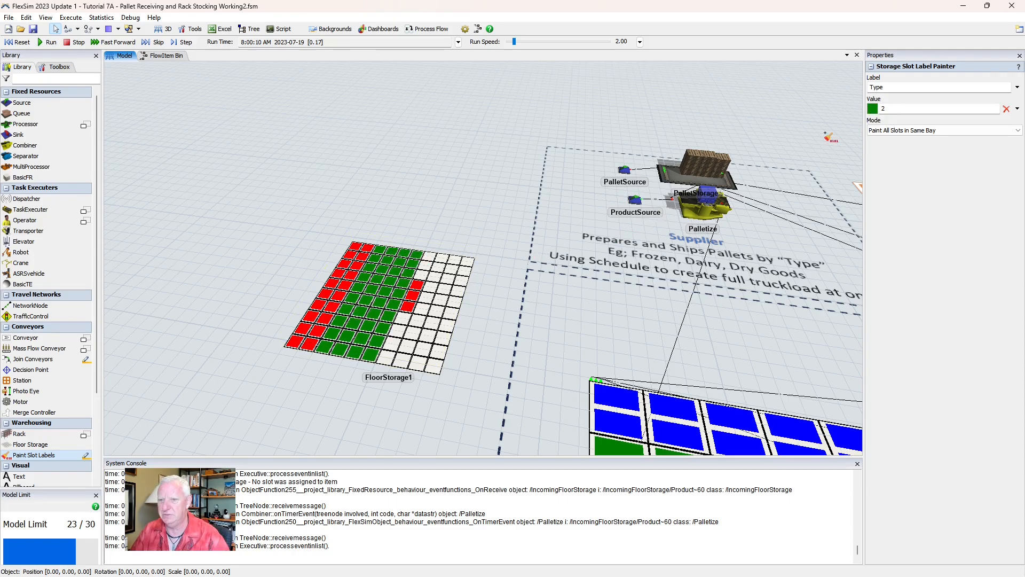
Set the slot painter value to 3, paint the last four bays of the new floor storage, and leave the painting tool.
double_click(901, 108)
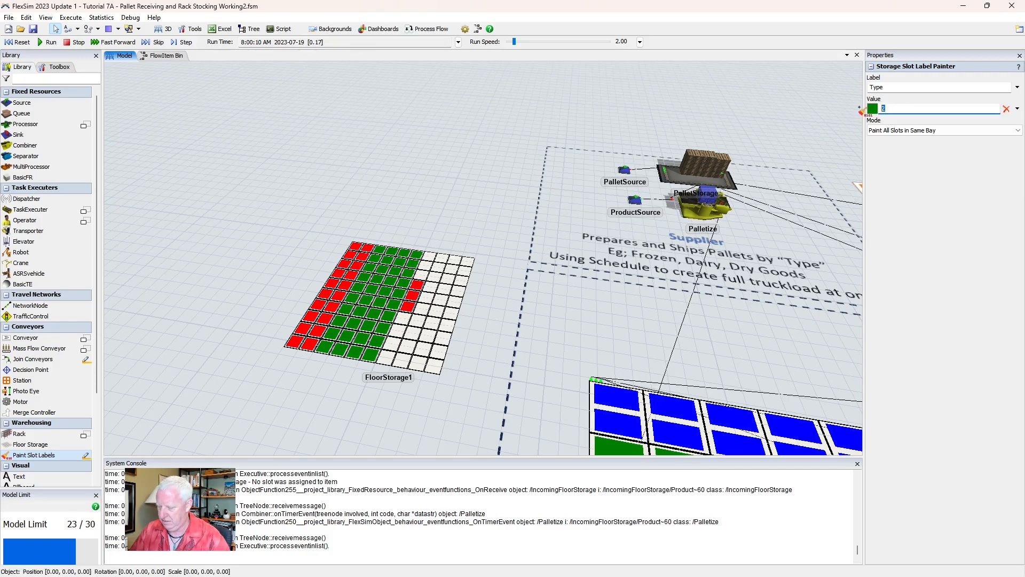
type("3")
key("Return")
left_click(438, 260)
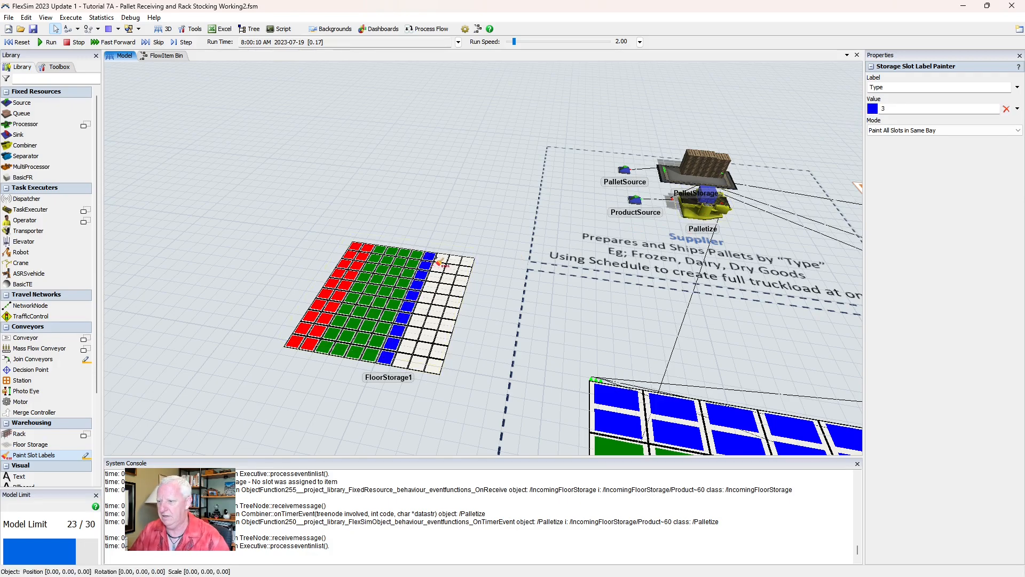
left_click(442, 258)
left_click(454, 260)
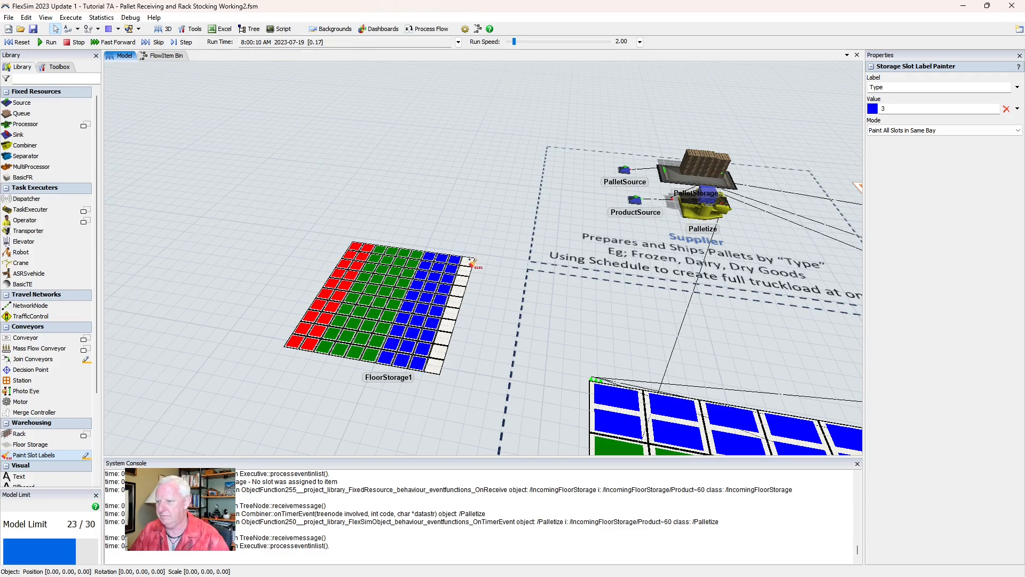
left_click(469, 260)
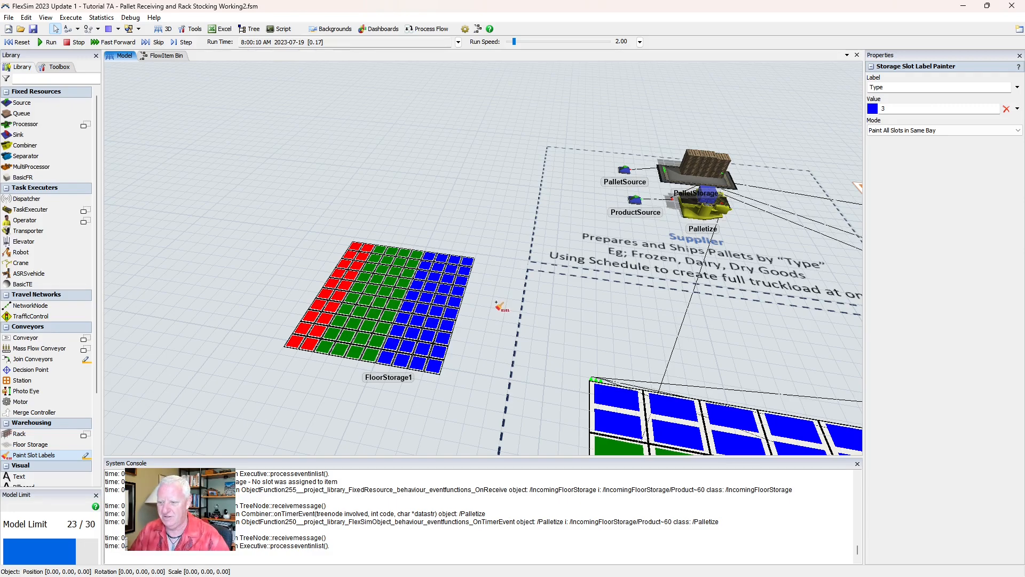
key("Escape")
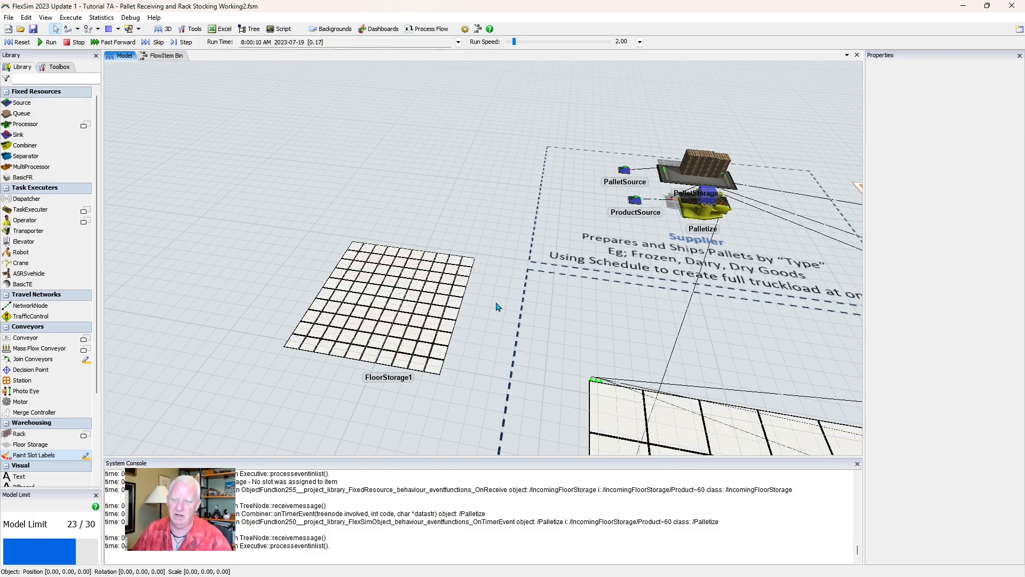
Delete the demonstration floor storage FloorStorage1 from the model.
left_click_drag(496, 307, 376, 250)
scroll(365, 239, "down", 2)
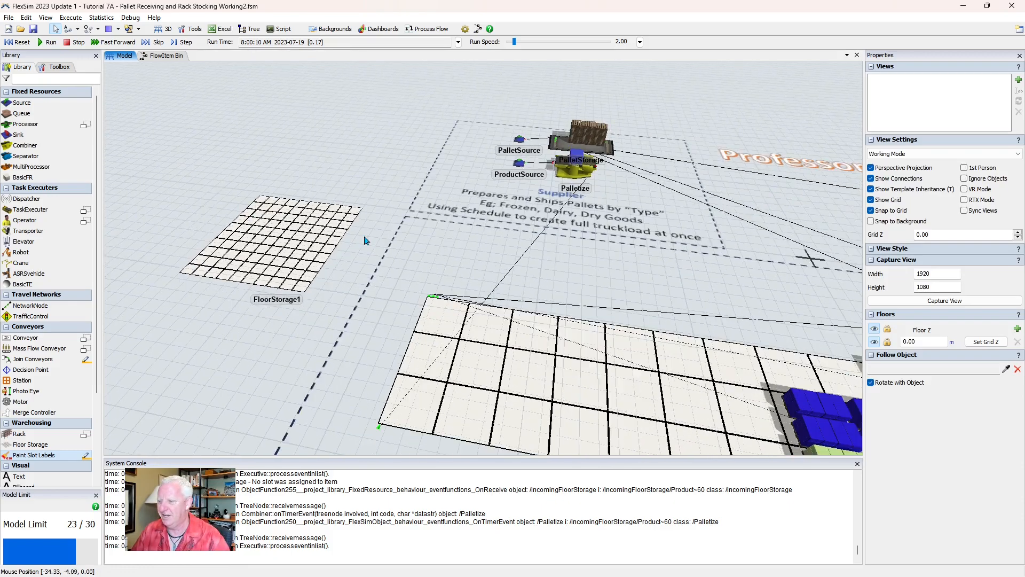
scroll(365, 239, "down", 2)
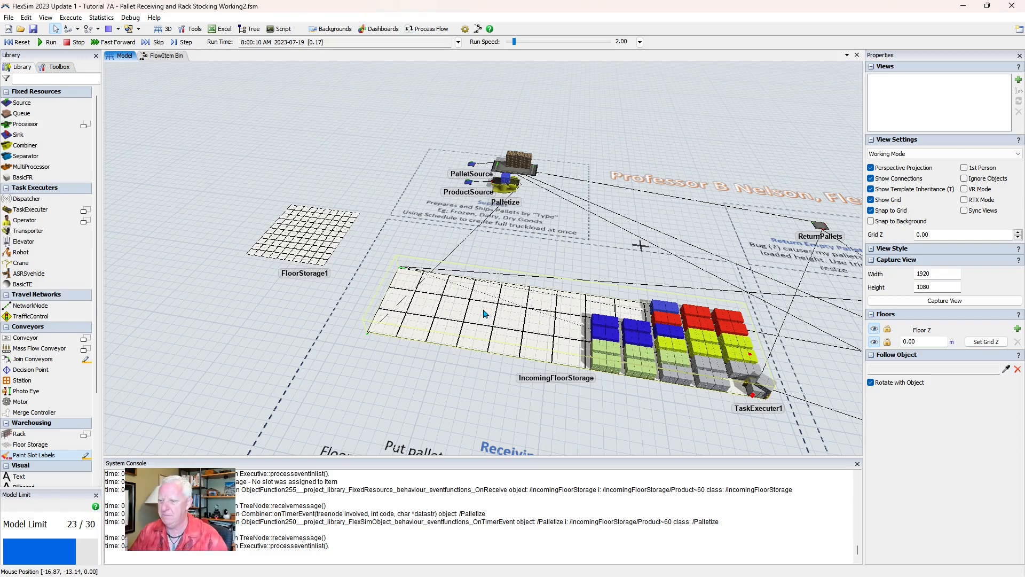
left_click(309, 237)
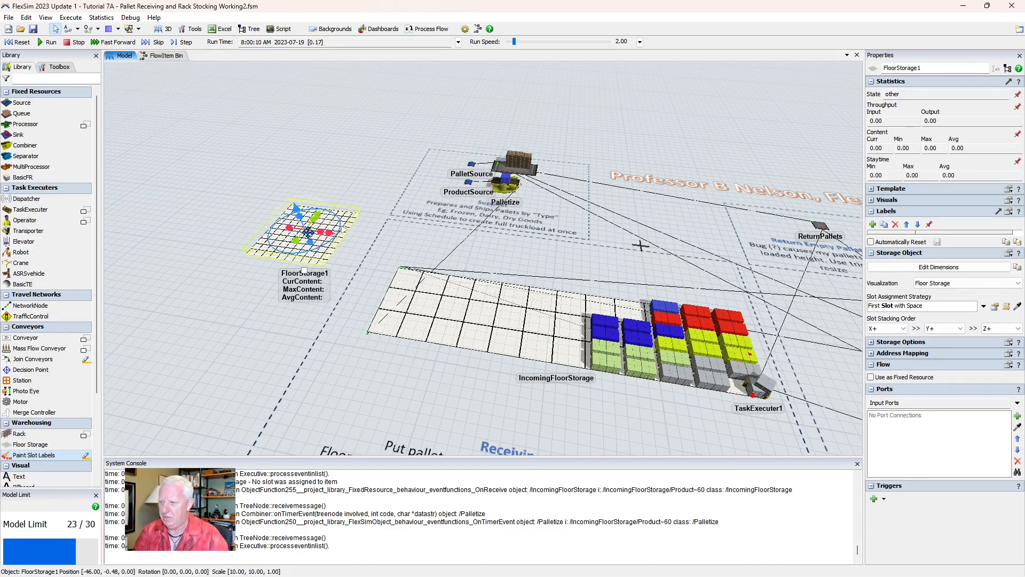
key("Delete")
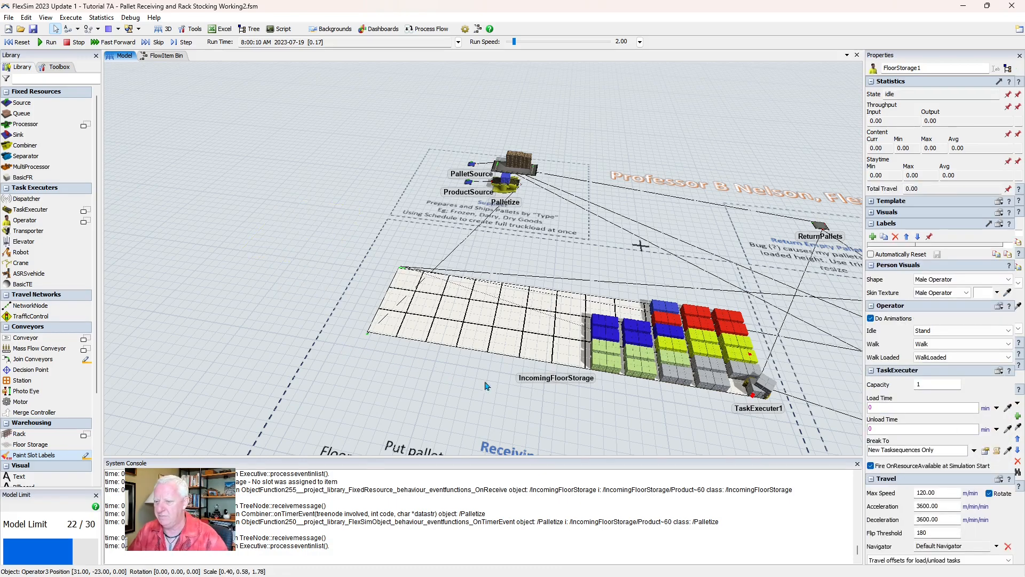
Display the painted slot labels on IncomingFloorStorage with the slot label painter, and leave the painting tool.
left_click_drag(614, 374, 523, 327)
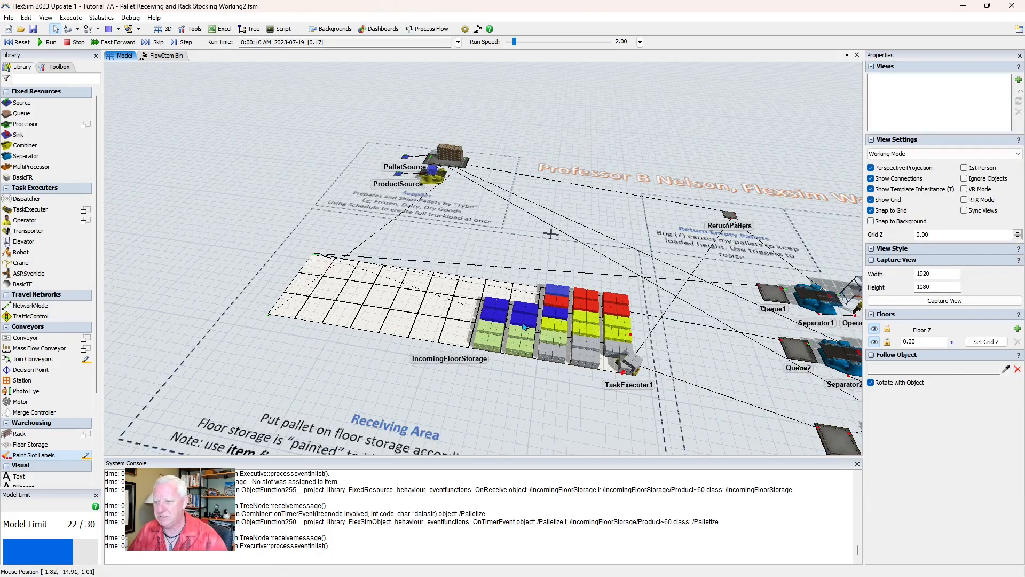
left_click(400, 296)
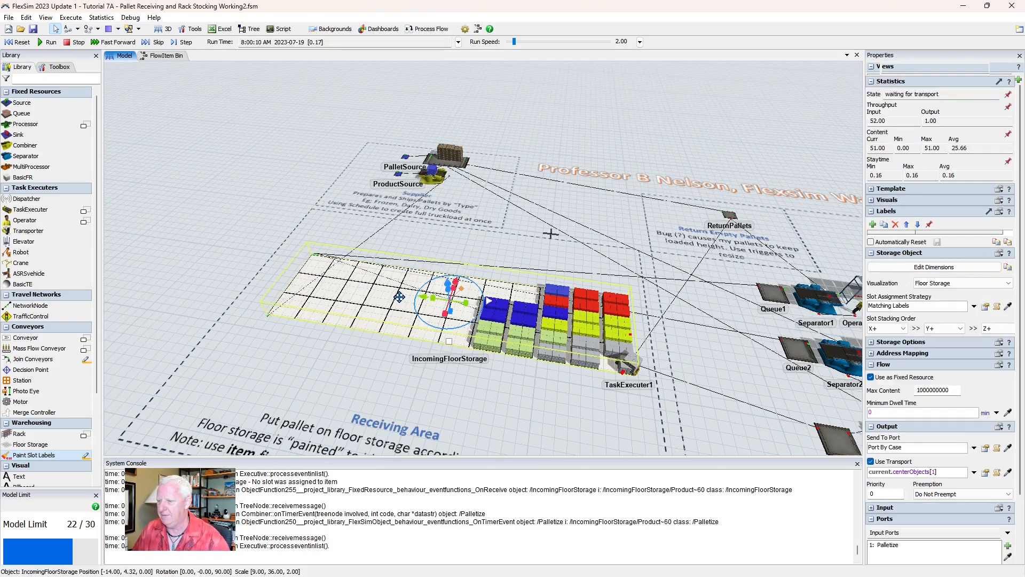
left_click(47, 457)
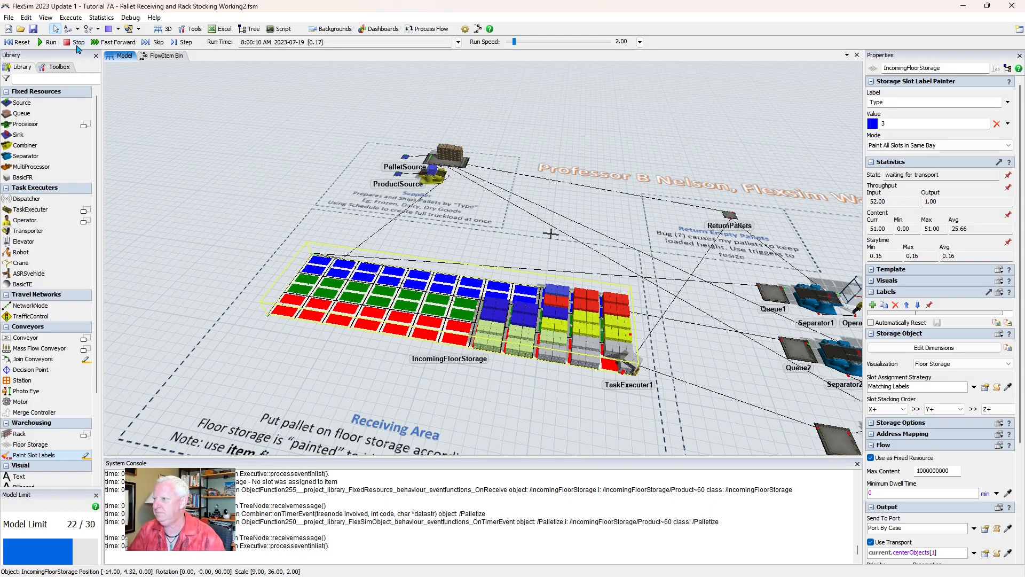
right_click(280, 187)
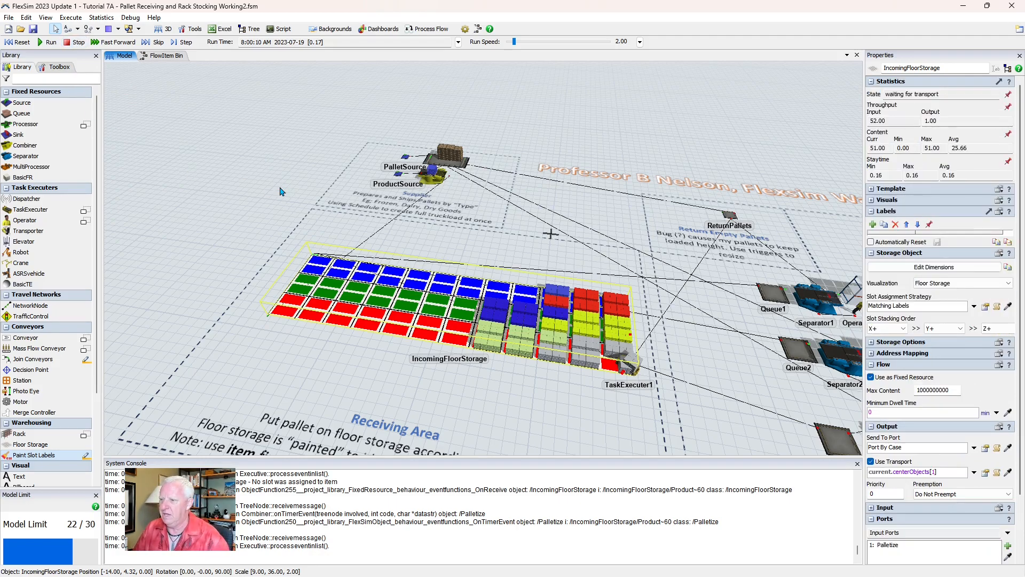
Examine the Palletize combiner's pack quantity, process time and output routing settings.
left_click(458, 244)
scroll(459, 246, "up", 1)
scroll(468, 269, "up", 4)
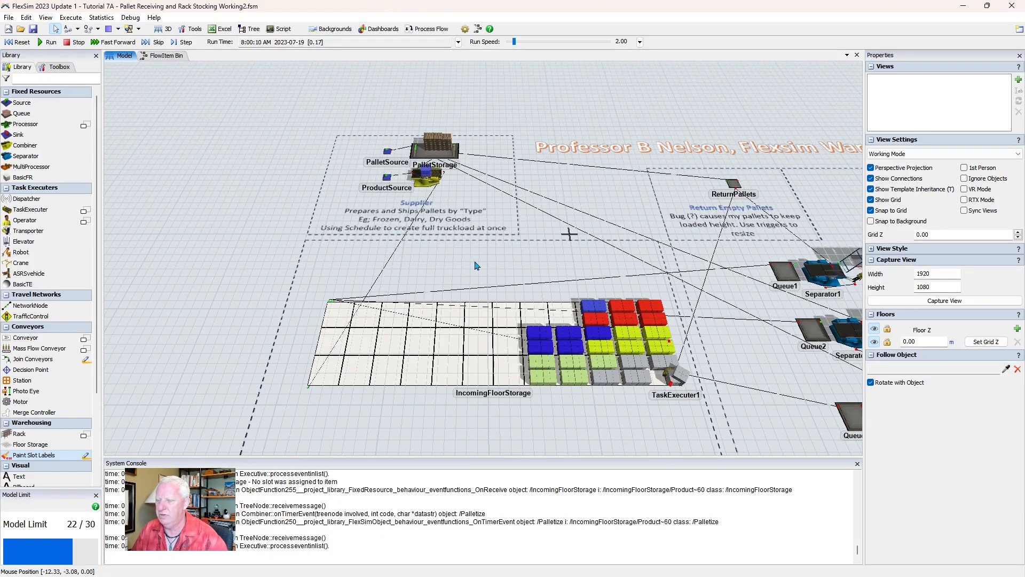
left_click_drag(474, 262, 451, 271)
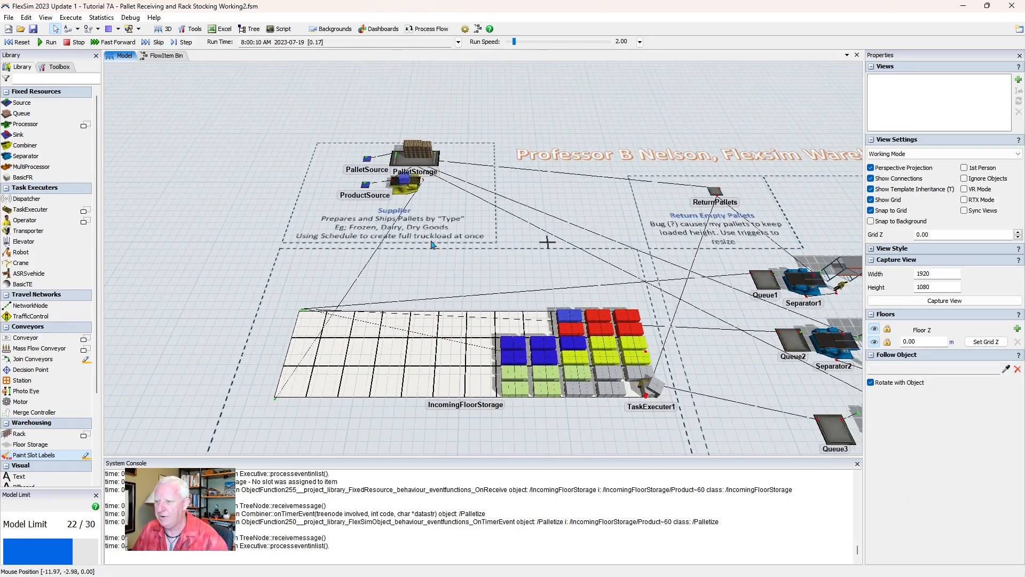
left_click(414, 185)
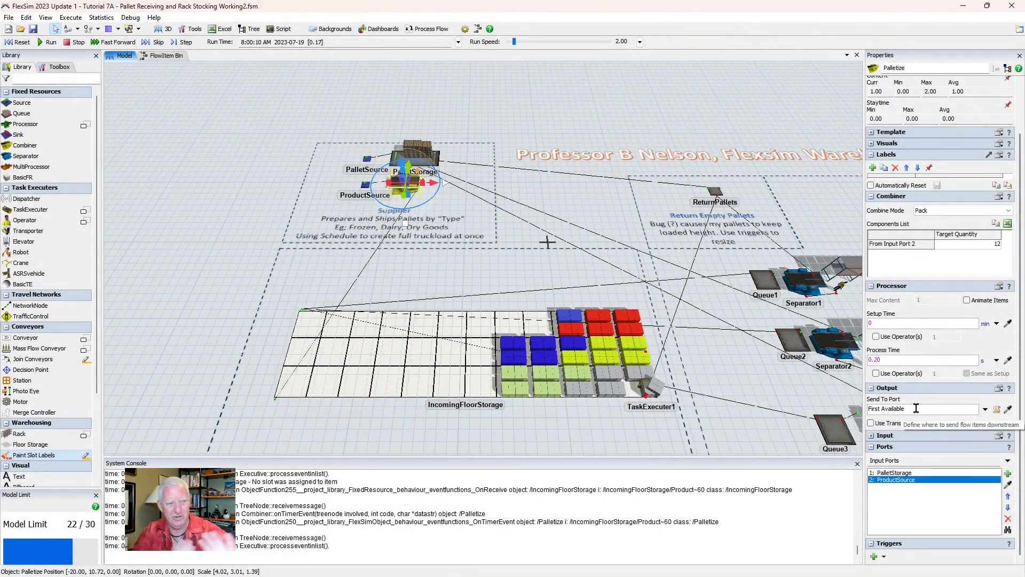
Examine the flow, output and input settings of IncomingFloorStorage, including its pull option.
left_click(446, 354)
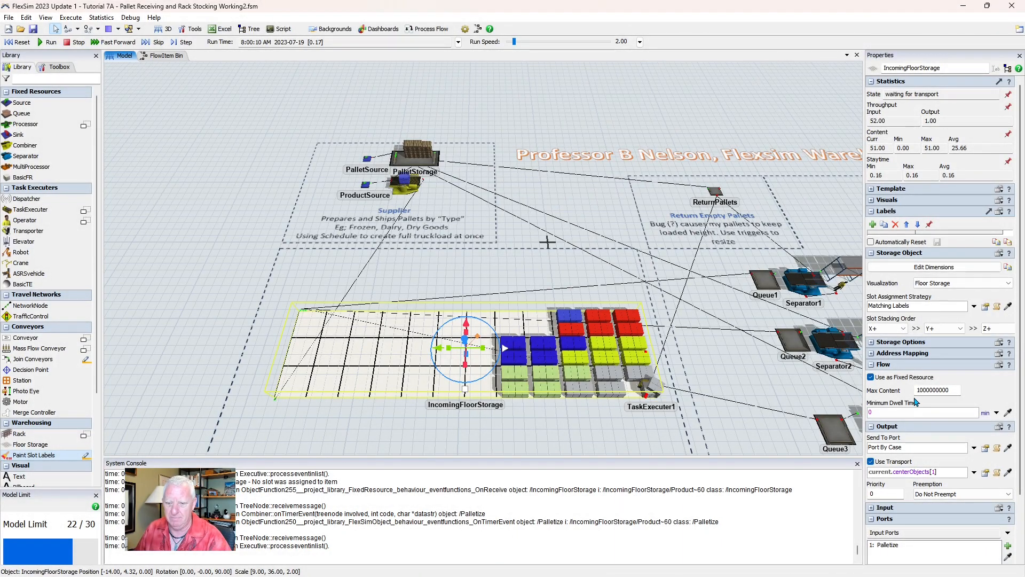
left_click(872, 508)
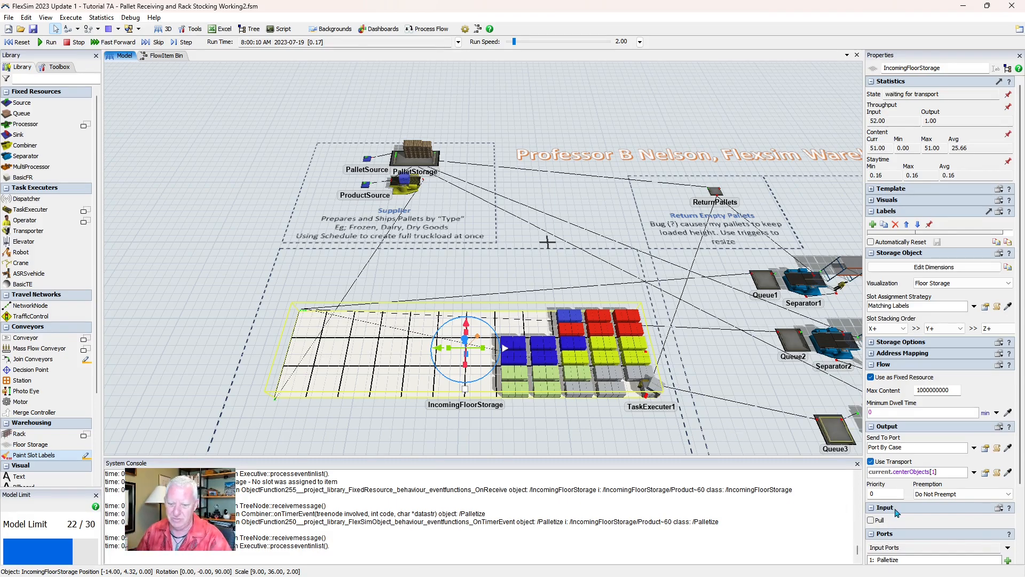
left_click(871, 509)
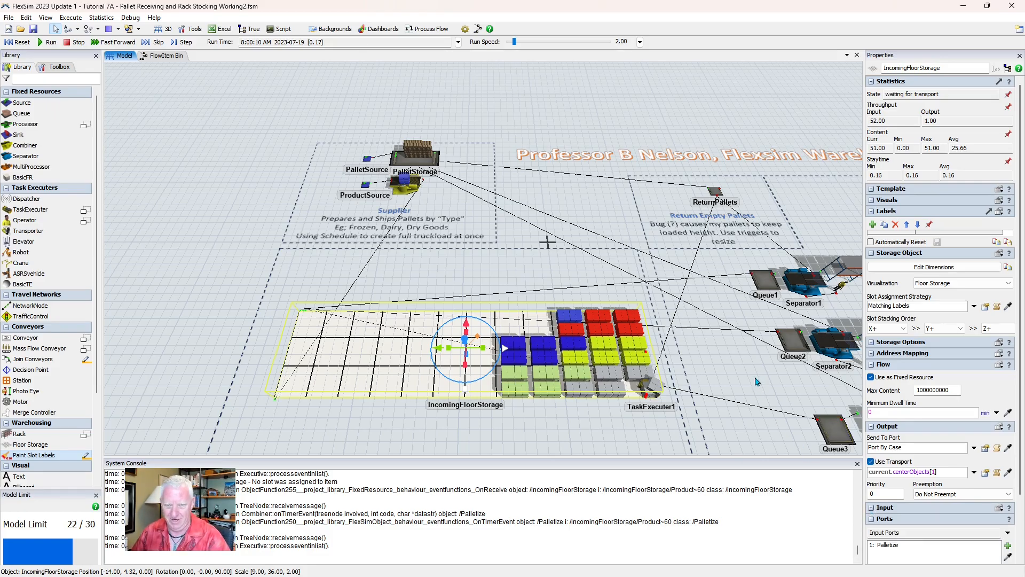
Look over the connections from IncomingFloorStorage to the three queues, separators, operators and racks.
left_click_drag(756, 382, 526, 363)
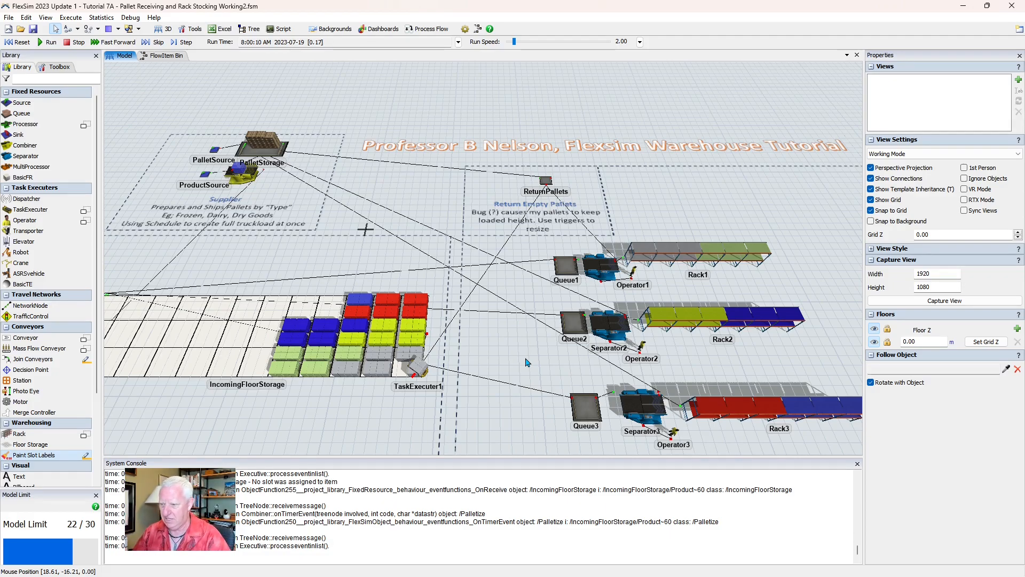
scroll(527, 362, "up", 4)
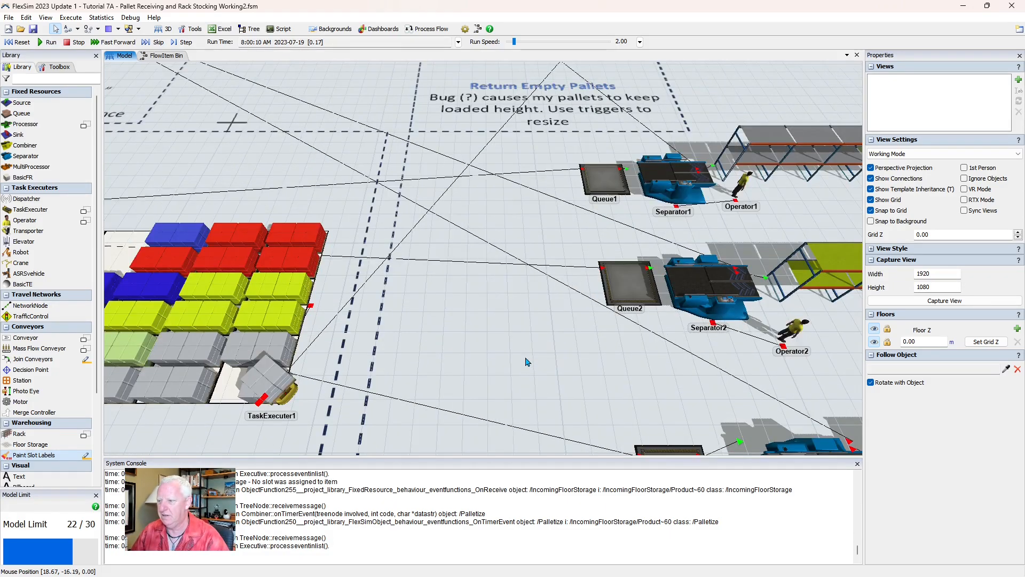
scroll(477, 343, "up", 2)
scroll(476, 343, "down", 4)
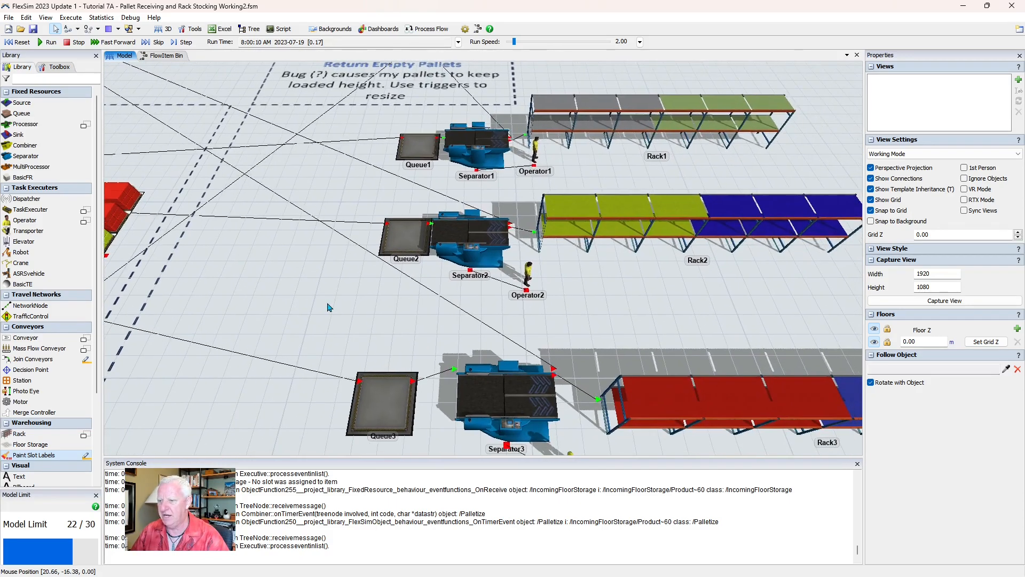
mouse_move(594, 302)
left_mouse_down()
mouse_move(514, 304)
mouse_move(600, 302)
left_mouse_up()
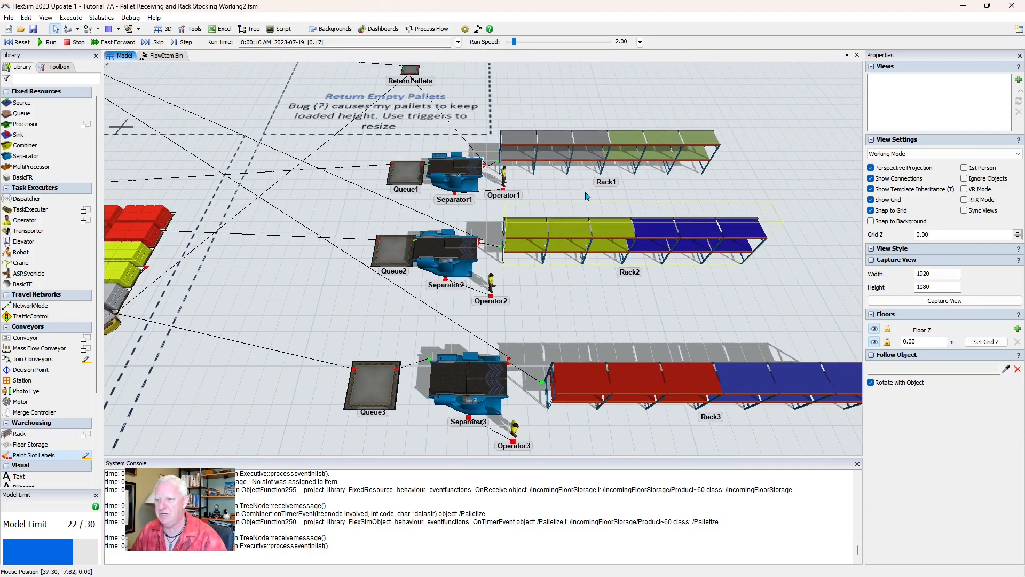
left_click_drag(600, 308, 654, 314)
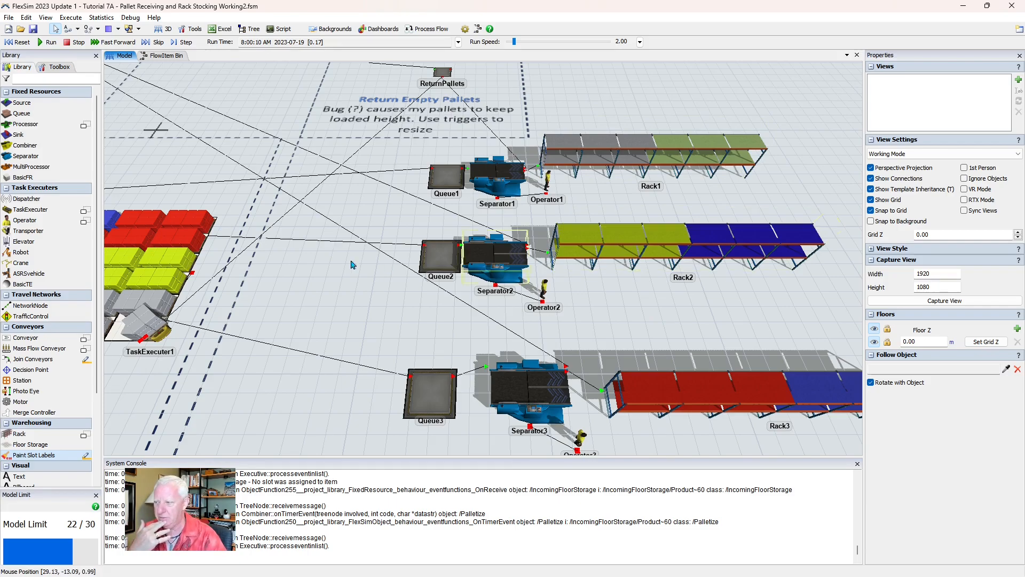
left_click_drag(322, 279, 435, 264)
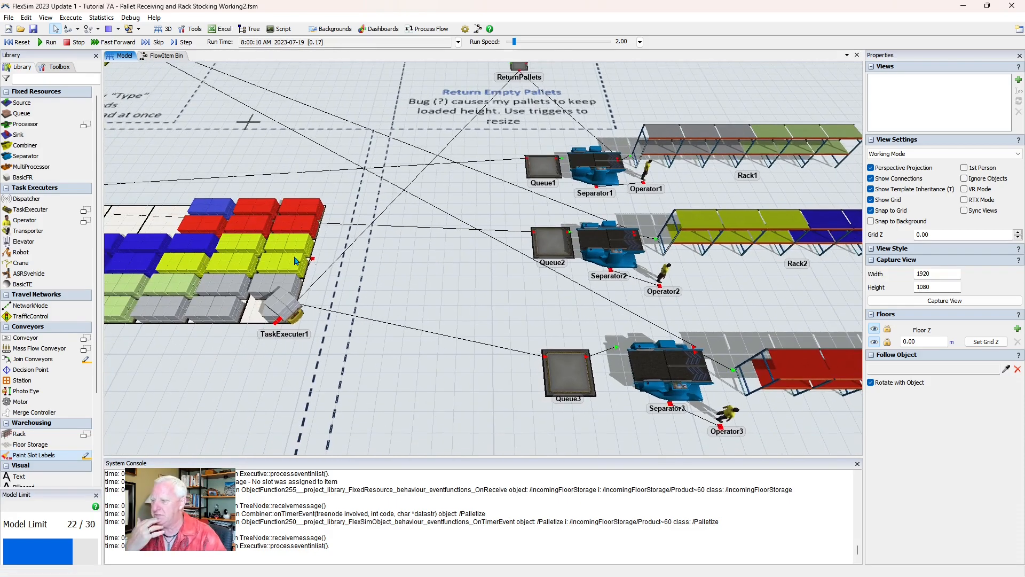
left_click(158, 225)
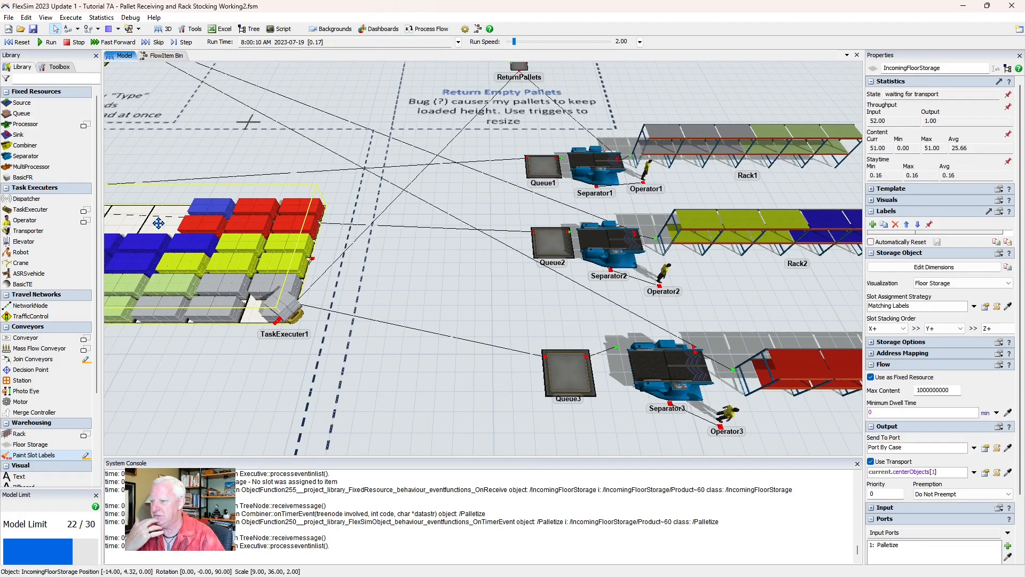
left_click_drag(157, 152, 457, 165)
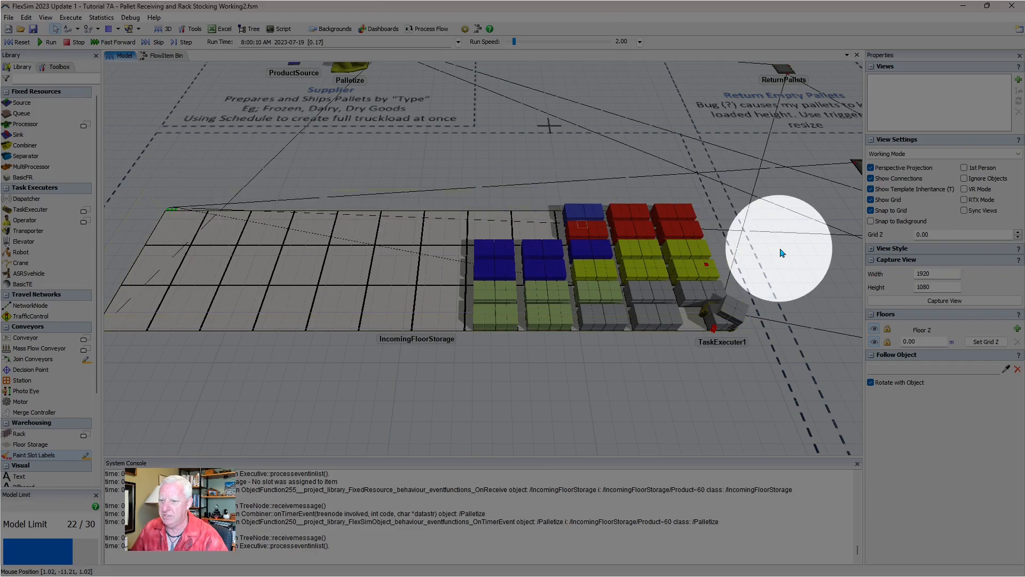
left_click_drag(805, 266, 418, 258)
Collapse the flow settings of IncomingFloorStorage and list its output ports.
left_click(156, 215)
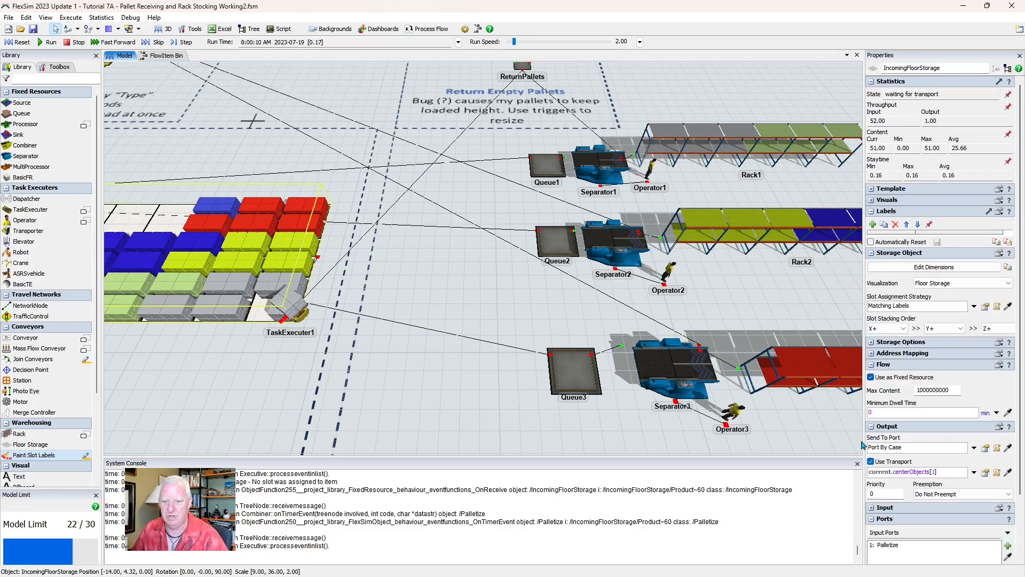
left_click(871, 365)
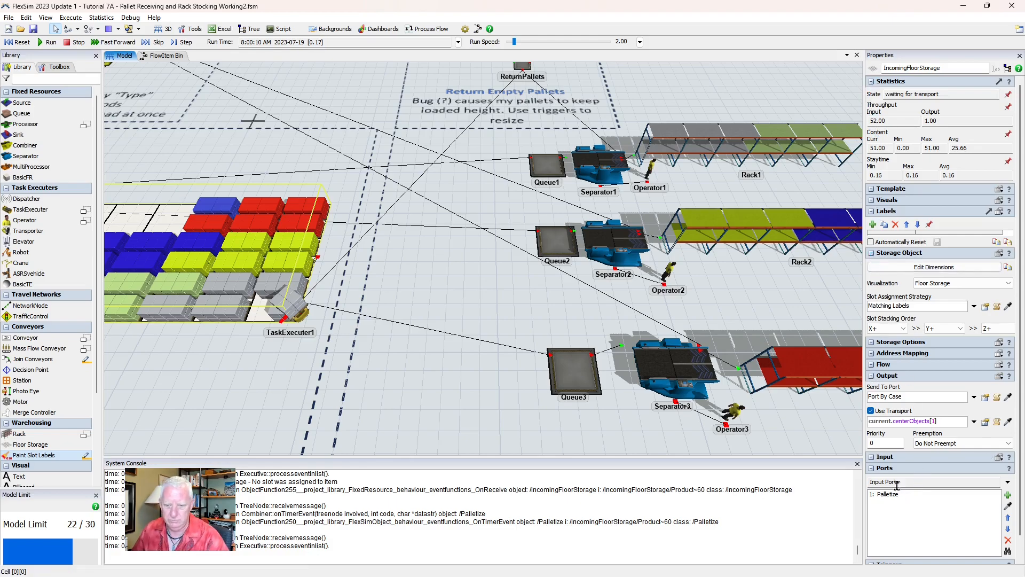
left_click(1007, 482)
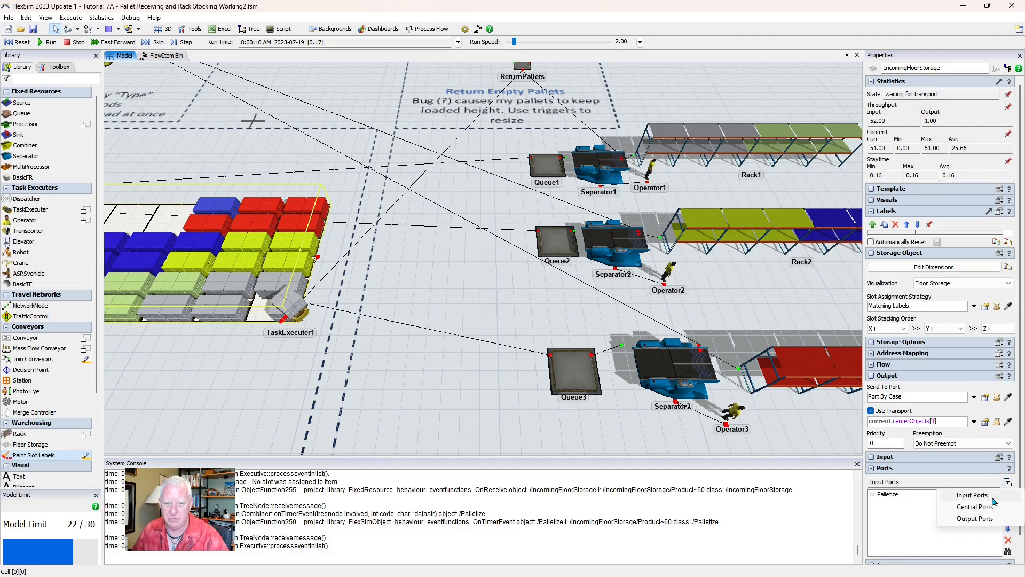
left_click(975, 518)
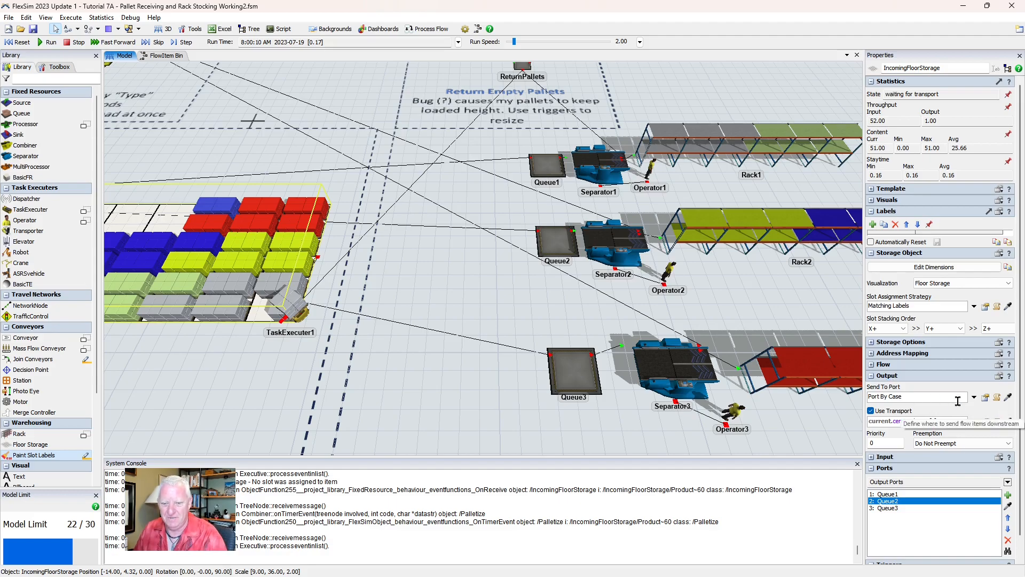
Review the Send To Port options of IncomingFloorStorage and open the Port By Case parameters to examine the case function and port mapping.
left_click(974, 398)
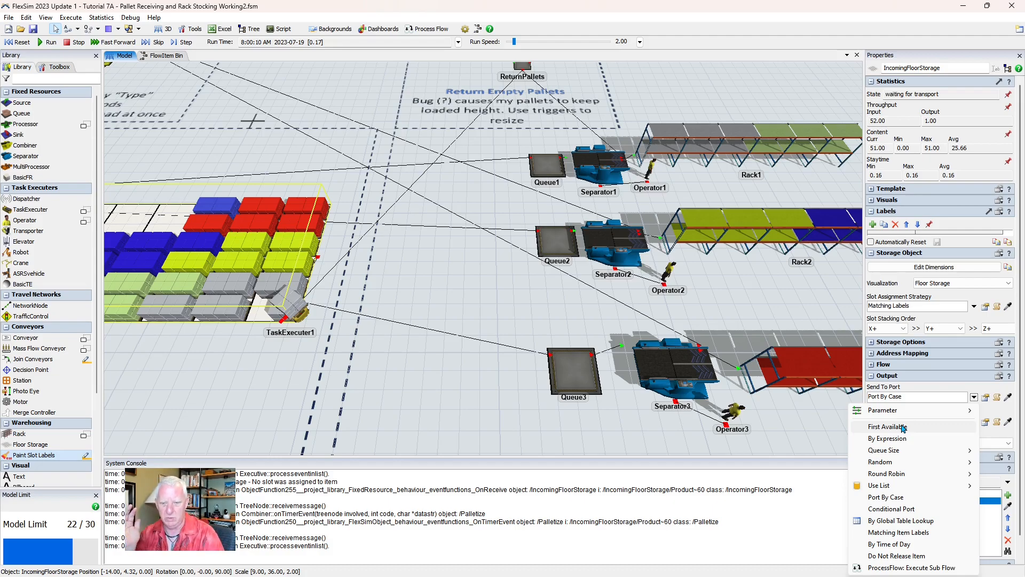
left_click(939, 391)
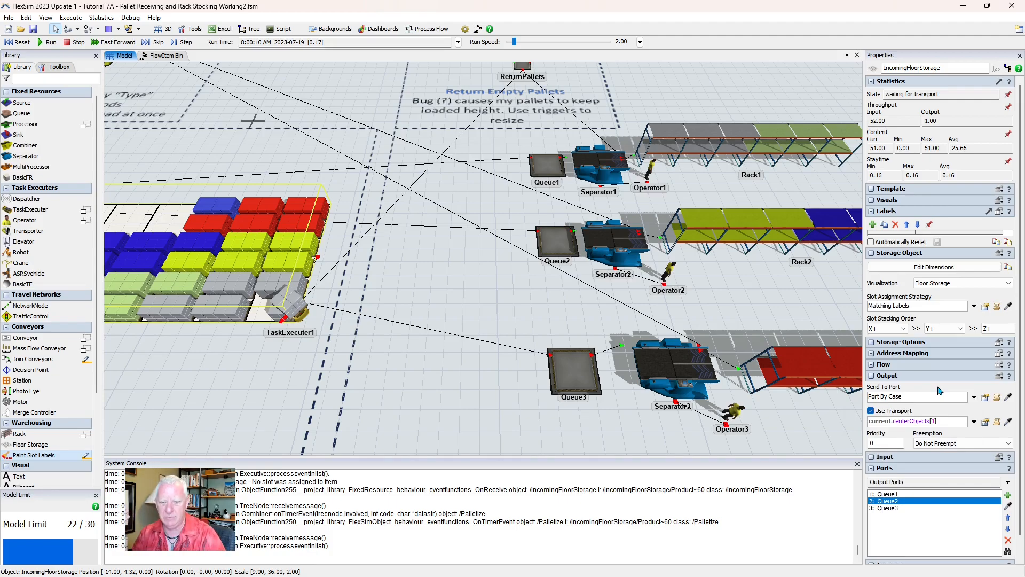
left_click(974, 398)
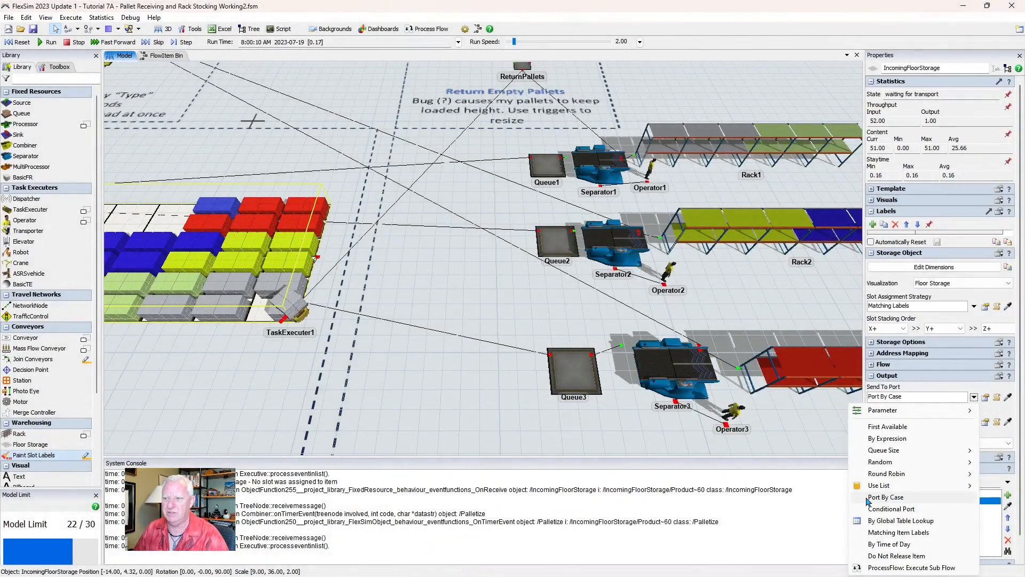
mouse_move(867, 493)
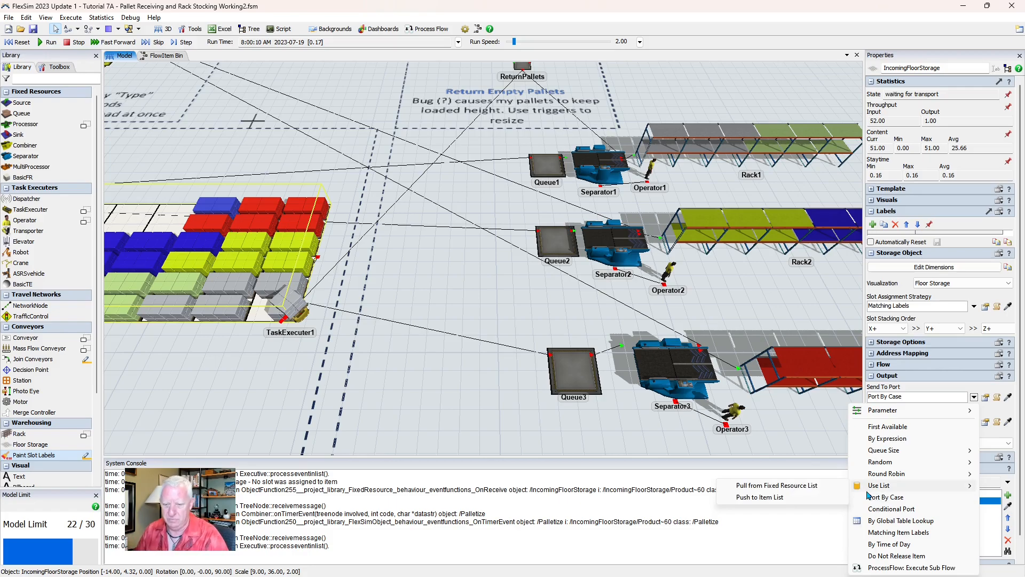
left_click(982, 392)
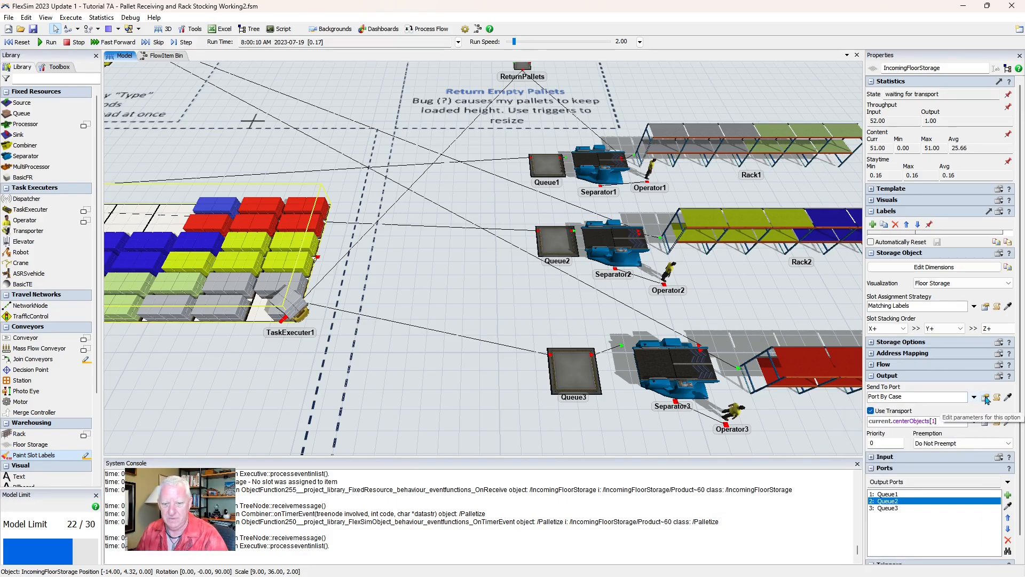
left_click(985, 397)
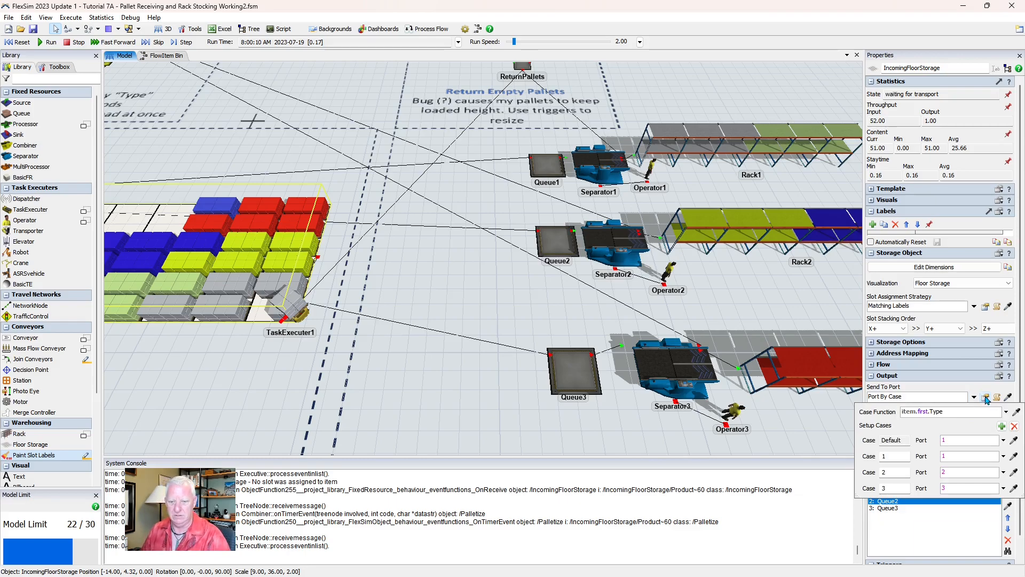
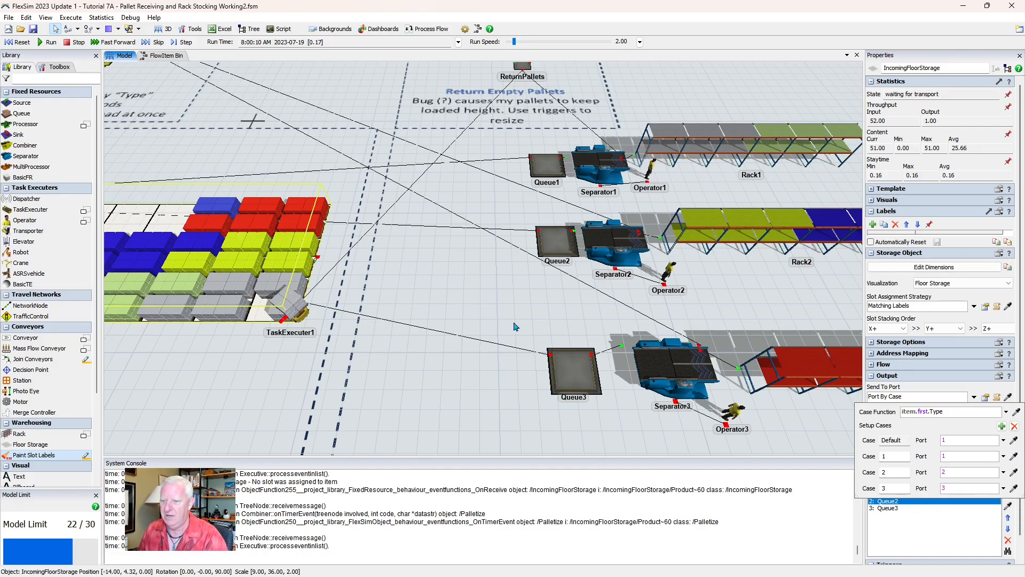
Reset and run the model to watch TaskExecutor1 carry pallets from the floor storage to the queues.
left_click(18, 41)
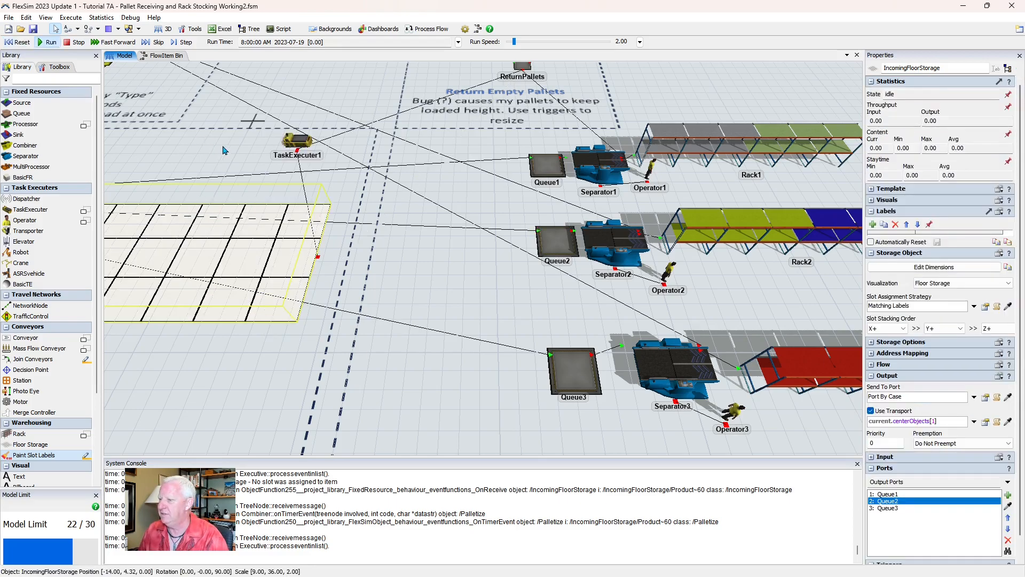
left_click_drag(183, 150, 238, 151)
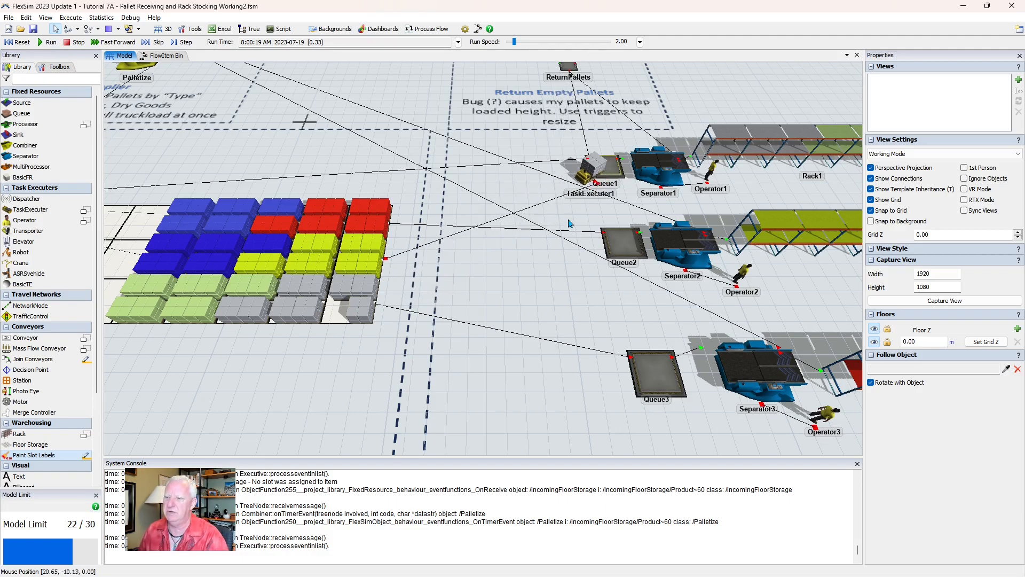
Raise the run speed to 8.00, watch pallets travel from the floor storage through the separators to the racks, and stop the run.
key("ctrl+Up")
key("ctrl+Up")
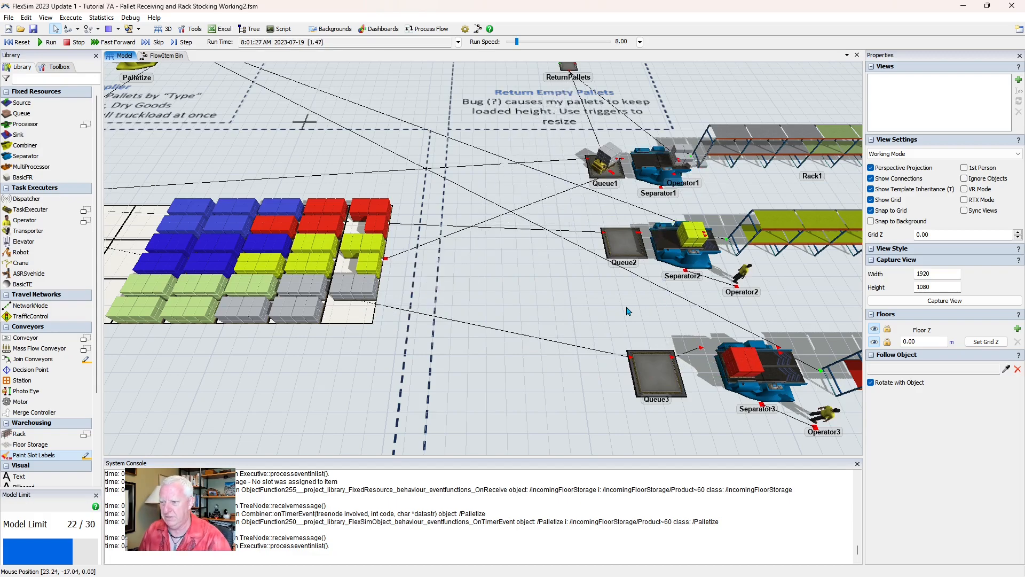
left_click_drag(522, 321, 366, 295)
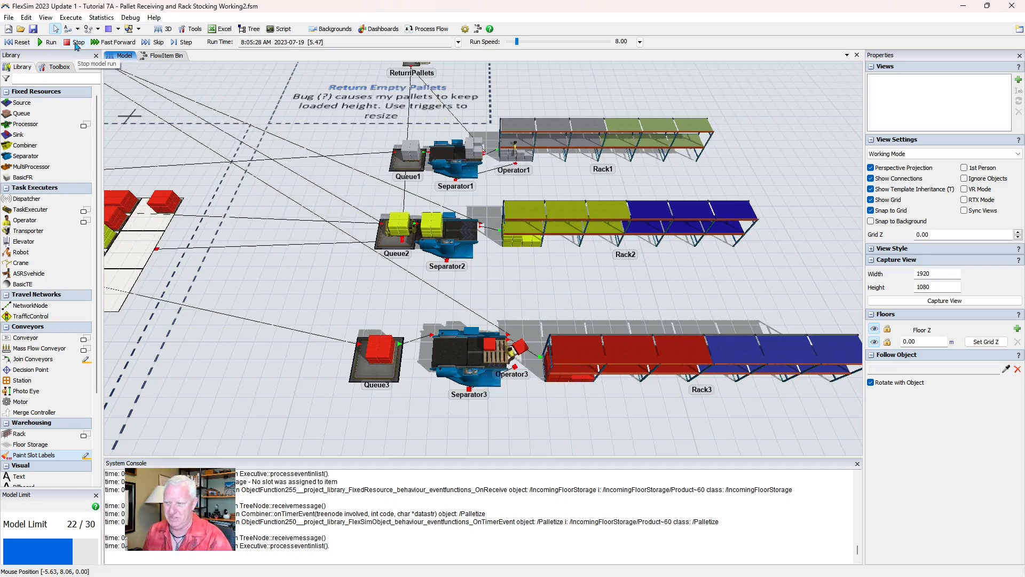
left_click(76, 46)
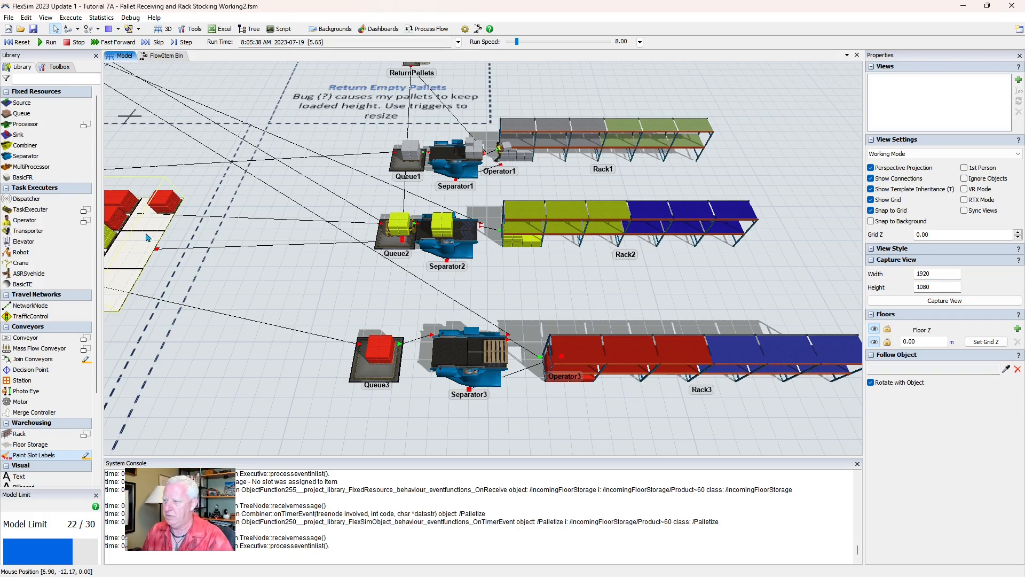
Set the max content of Queue1 to 1000.
left_click(404, 169)
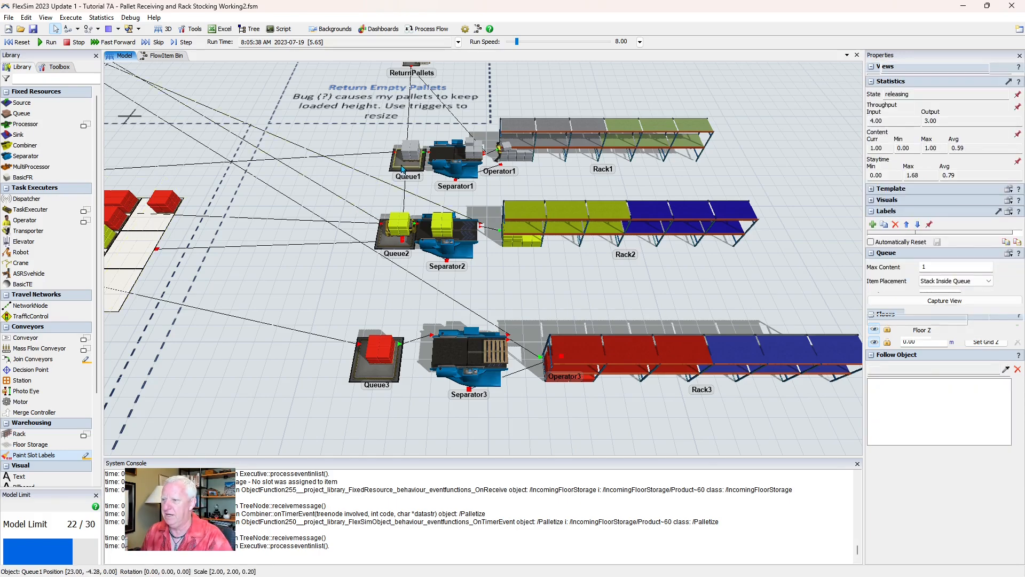
left_click(943, 265)
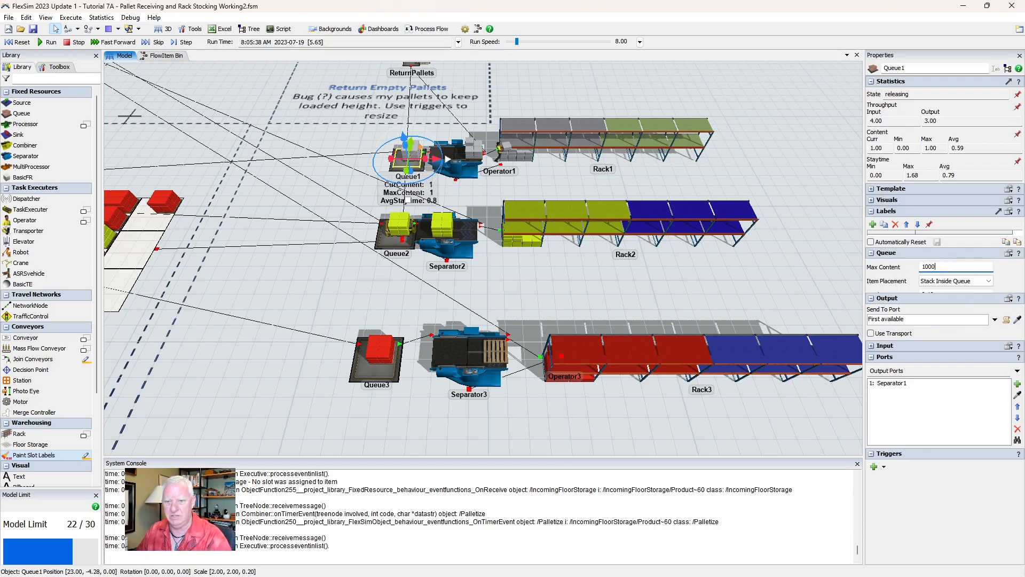
left_click(814, 245)
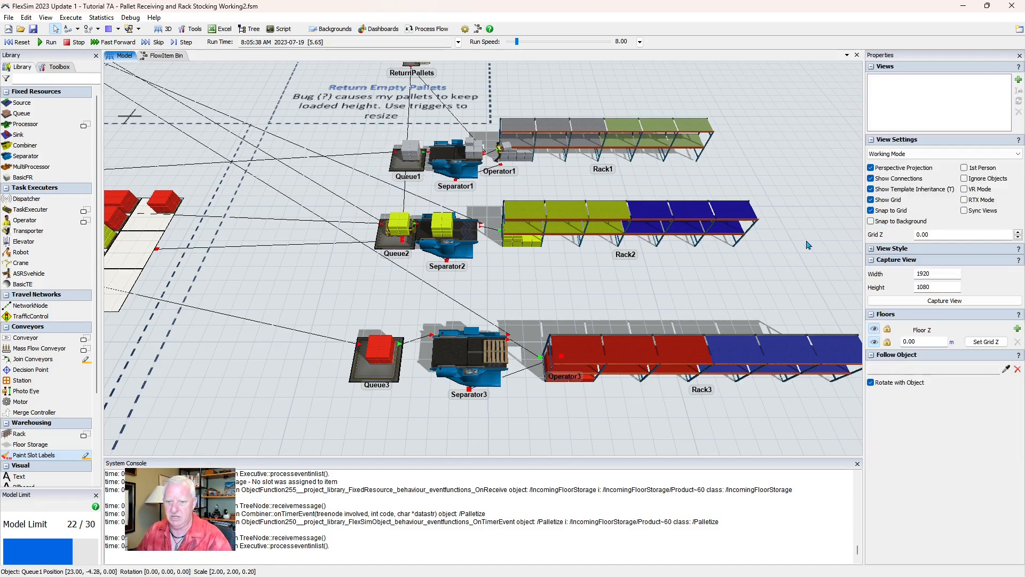
Reset and run the model, raising the run speed to 128.
left_click_drag(221, 87, 368, 95)
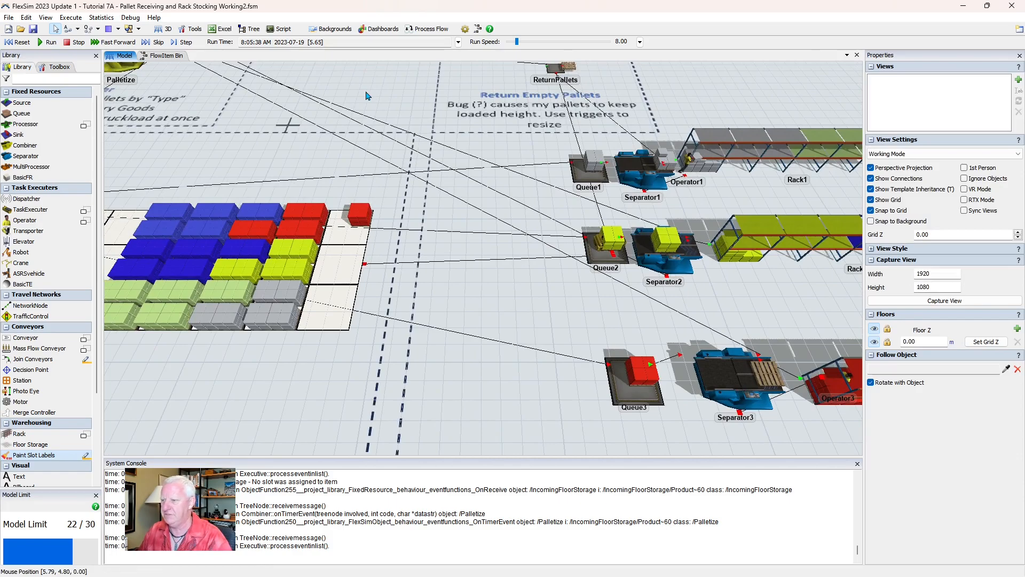
scroll(368, 95, "down", 3)
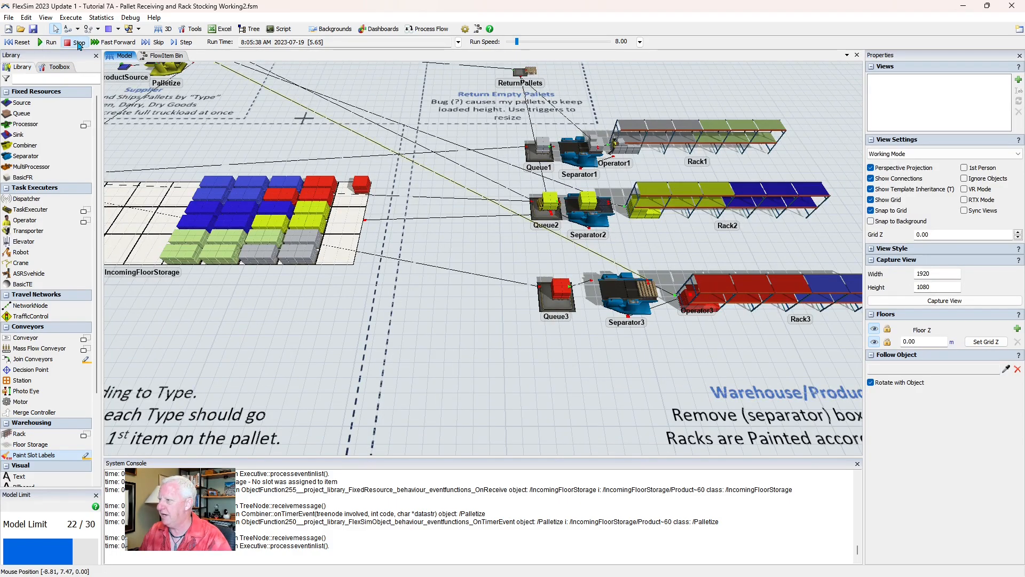
left_click(19, 42)
left_click(48, 42)
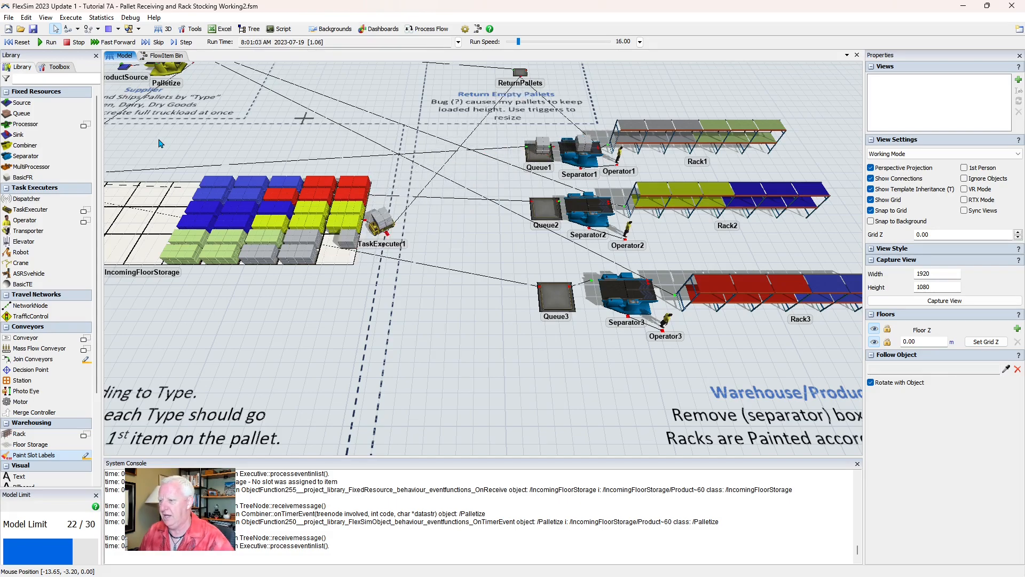
key("ctrl+Up")
key("ctrl+Up")
key("ctrl+Up")
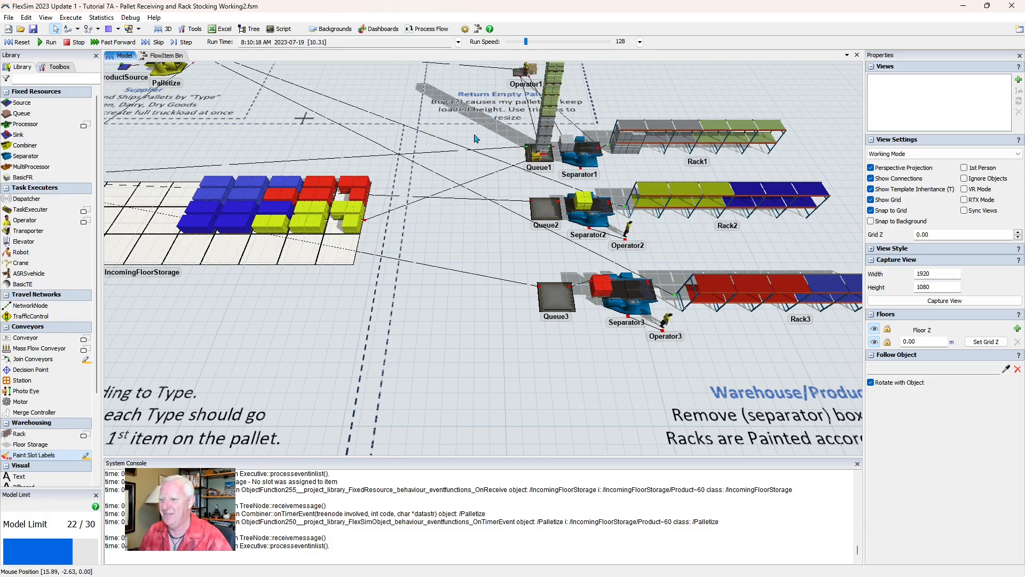
Stop the run, examine the pallets waiting at Queue1 and the stock in the racks, and reset the model.
left_click(80, 46)
left_click_drag(455, 136, 382, 197)
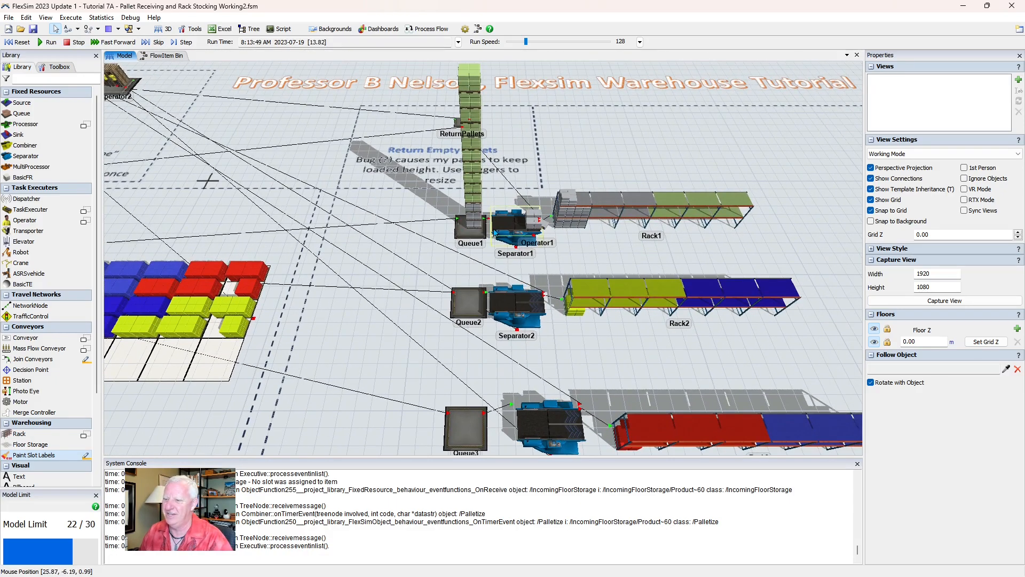
scroll(622, 236, "down", 3)
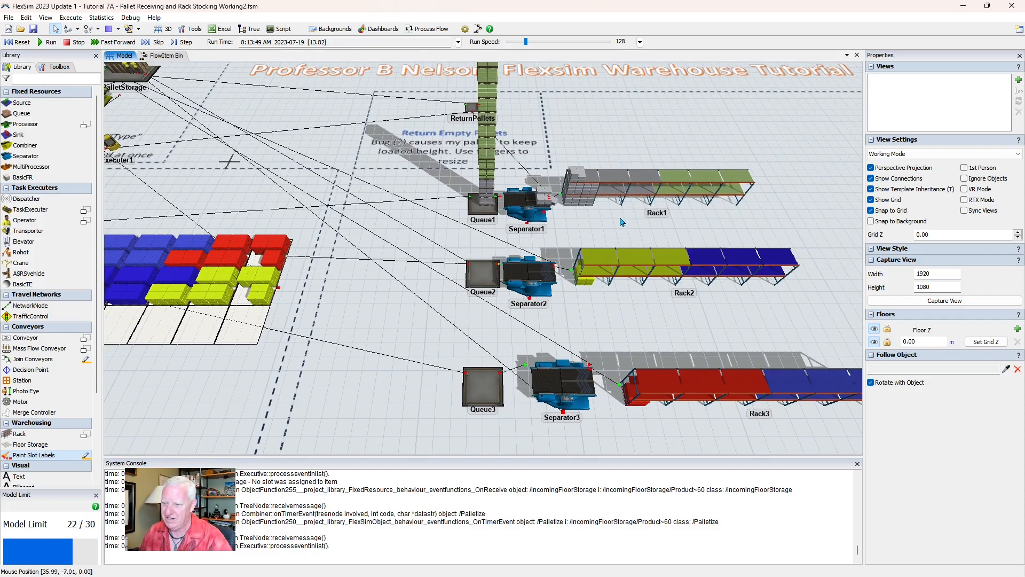
scroll(622, 221, "down", 2)
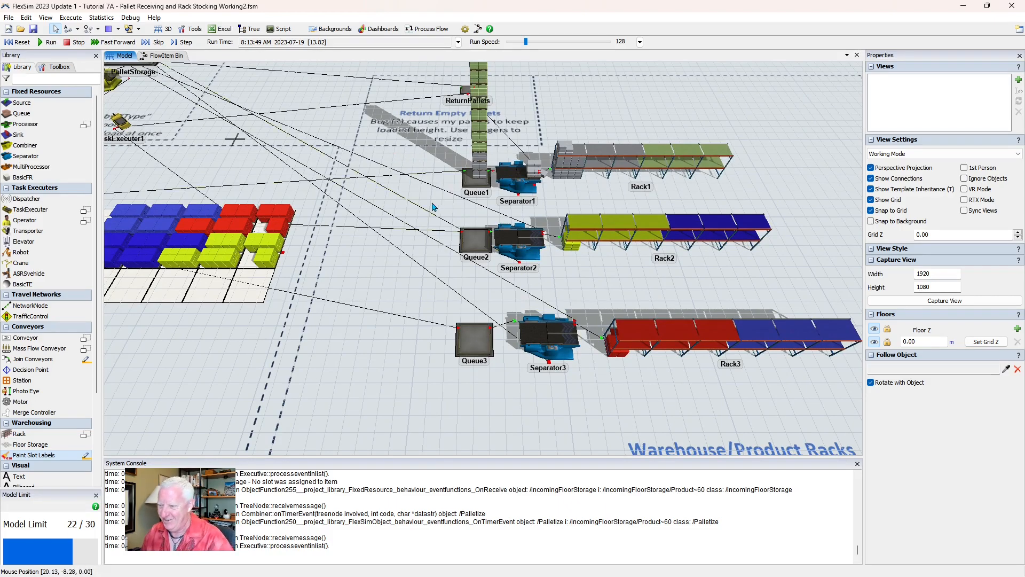
scroll(459, 221, "up", 4)
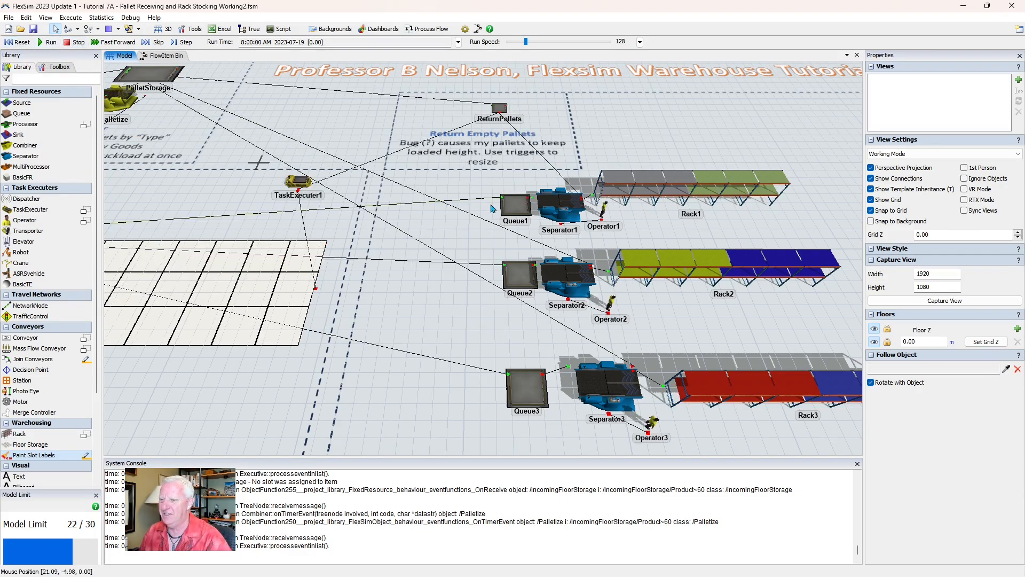
Set the max content of Queue1 to 1, run the model and lower the run speed to 8.00.
left_click(515, 203)
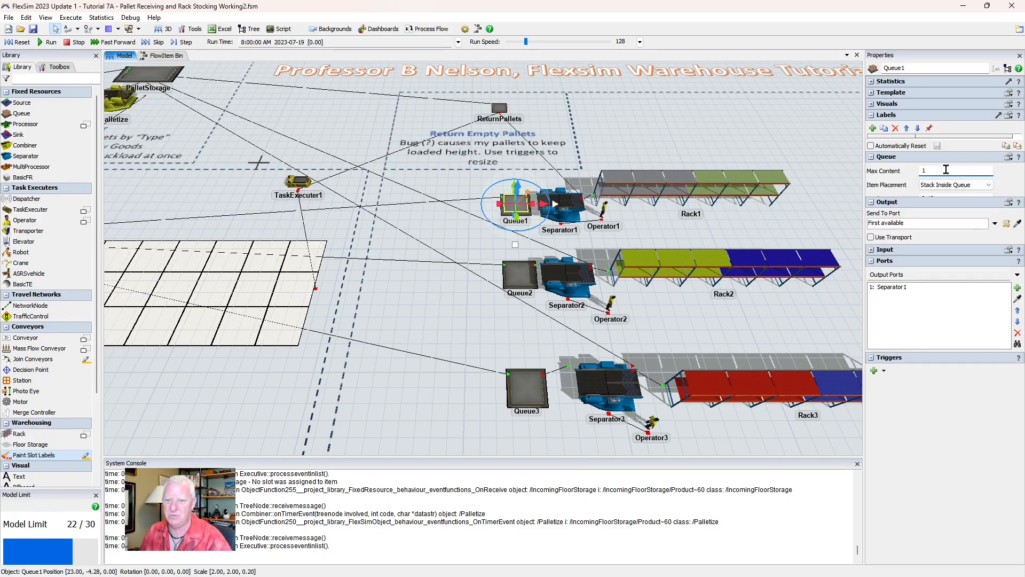
left_click(47, 43)
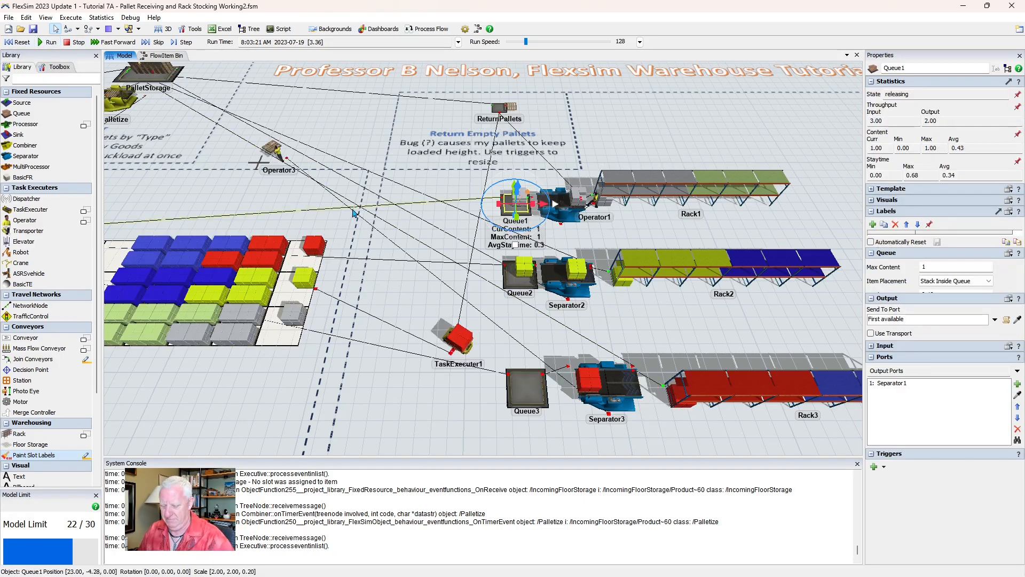
key("ctrl+Down")
key("ctrl+Down")
key("ctrl+Down")
key("ctrl+Down")
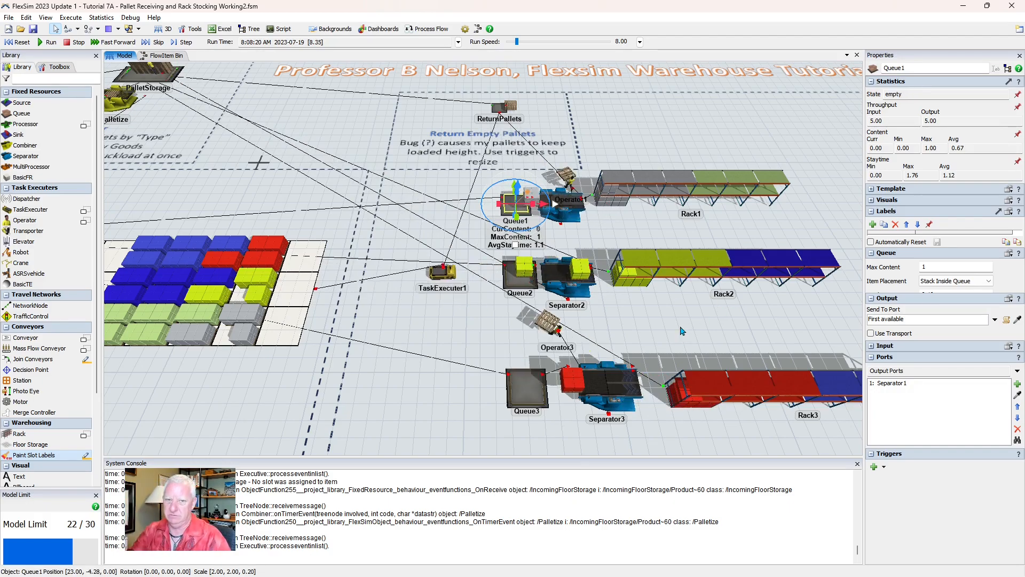
Watch the operators unload the separators and stock Rack1 and Rack2, raising the run speed to 32.00 and beyond.
left_click_drag(681, 323, 561, 337)
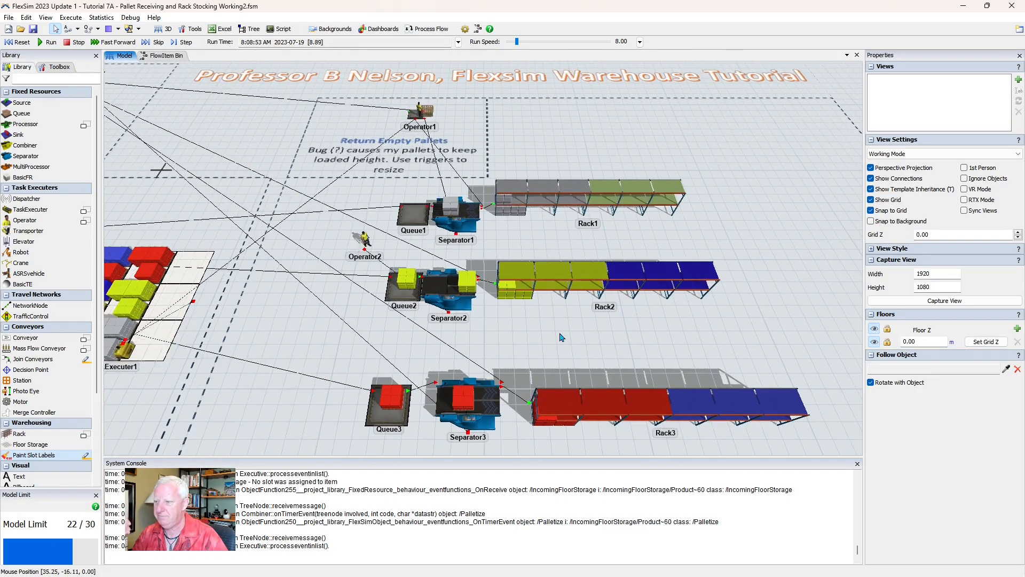
scroll(492, 236, "up", 10)
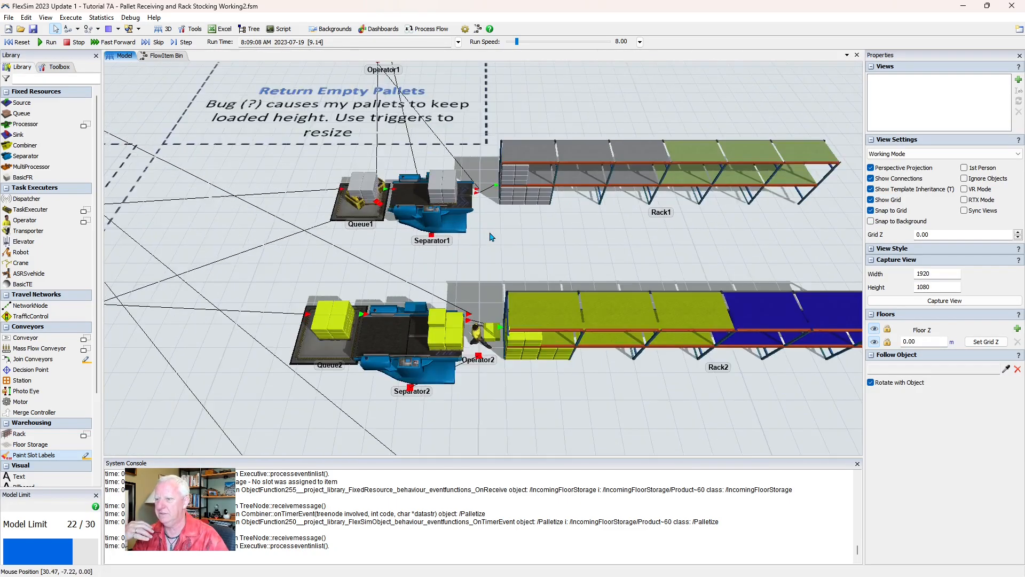
scroll(479, 265, "down", 8)
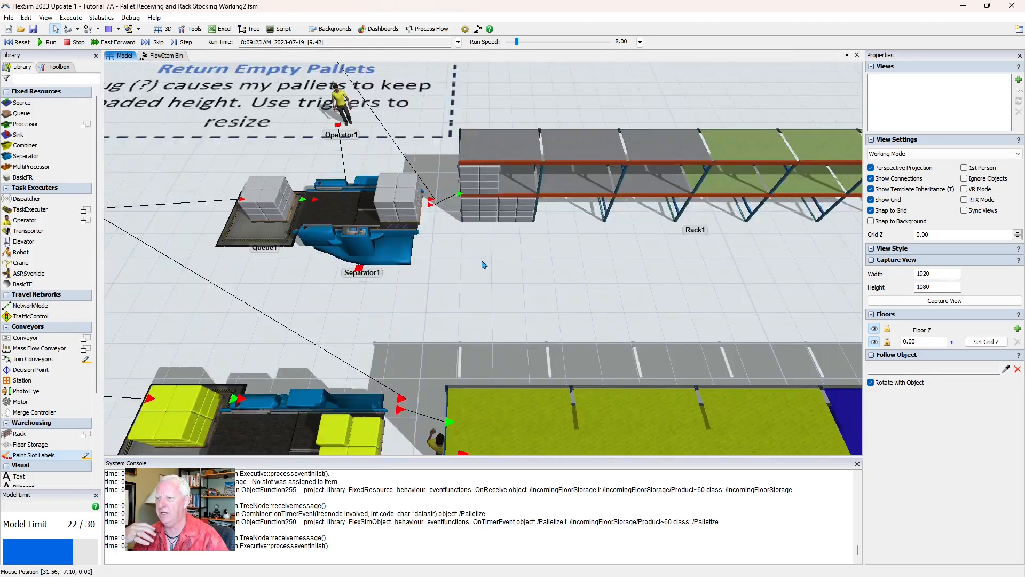
scroll(456, 286, "up", 3)
scroll(455, 287, "down", 2)
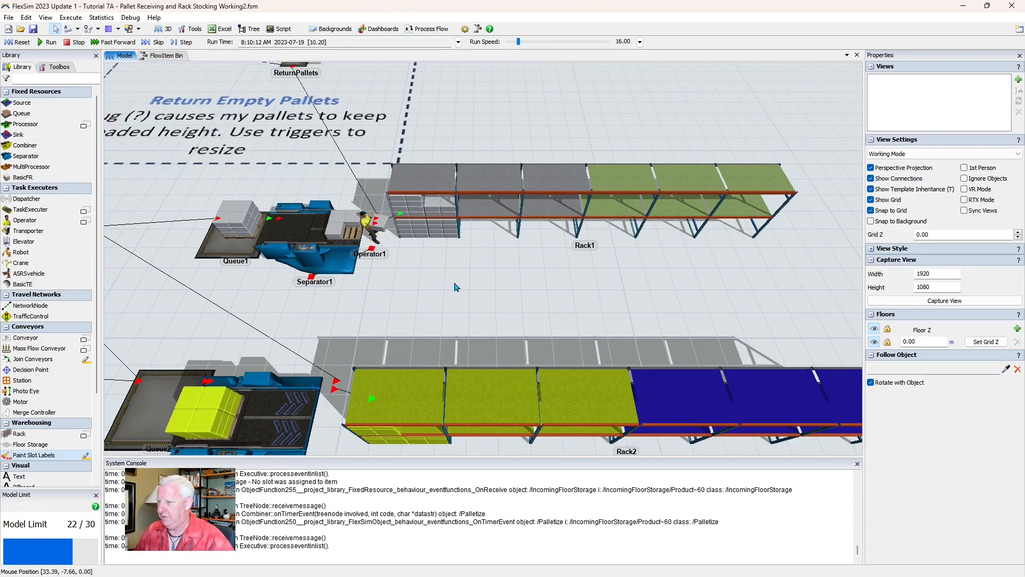
key("ctrl+Up")
key("ctrl+Up")
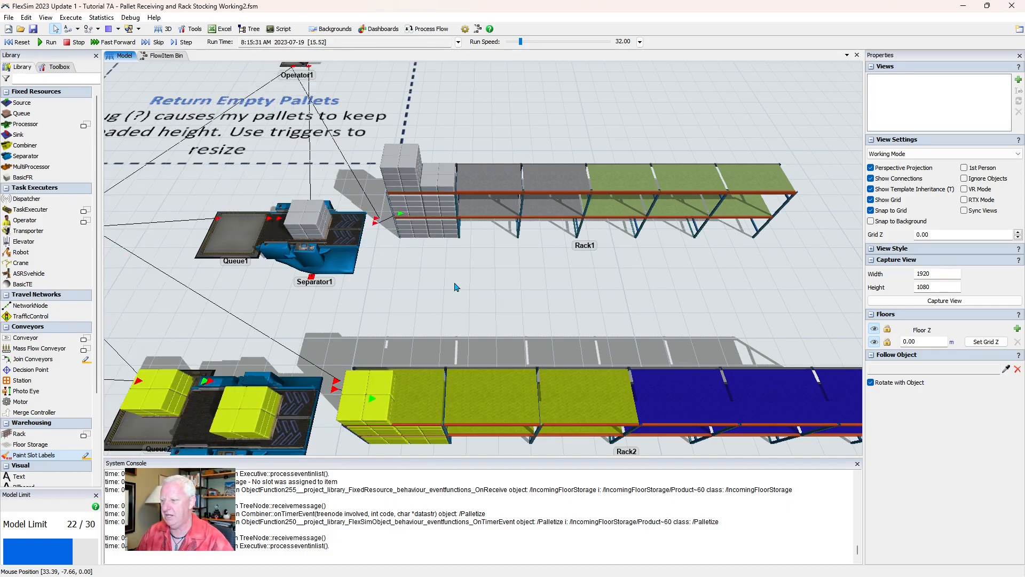
key("ctrl+Up")
key("ctrl+Up")
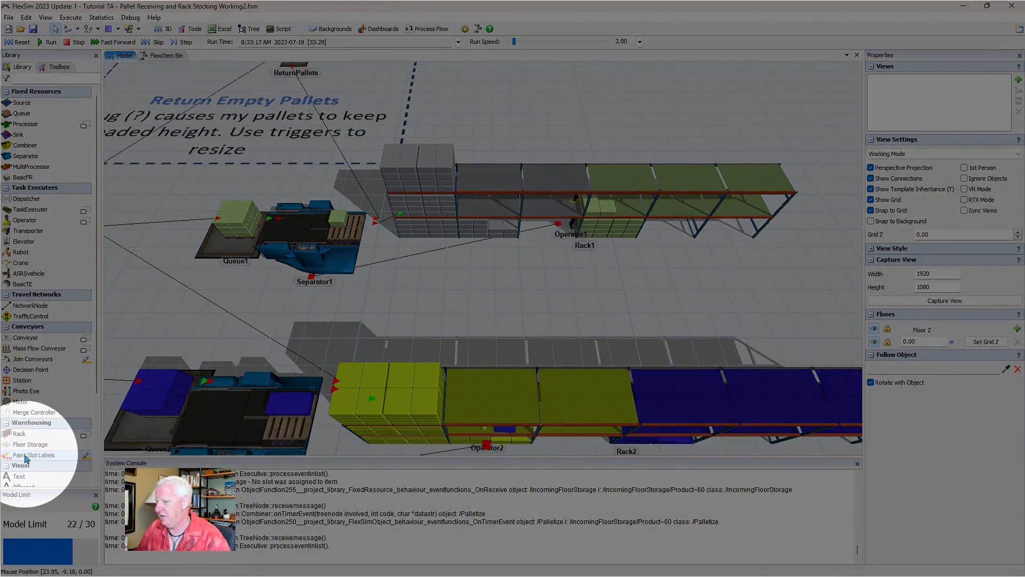
Start the Storage Slot Label Painter and set its label to SubType.
left_click(25, 456)
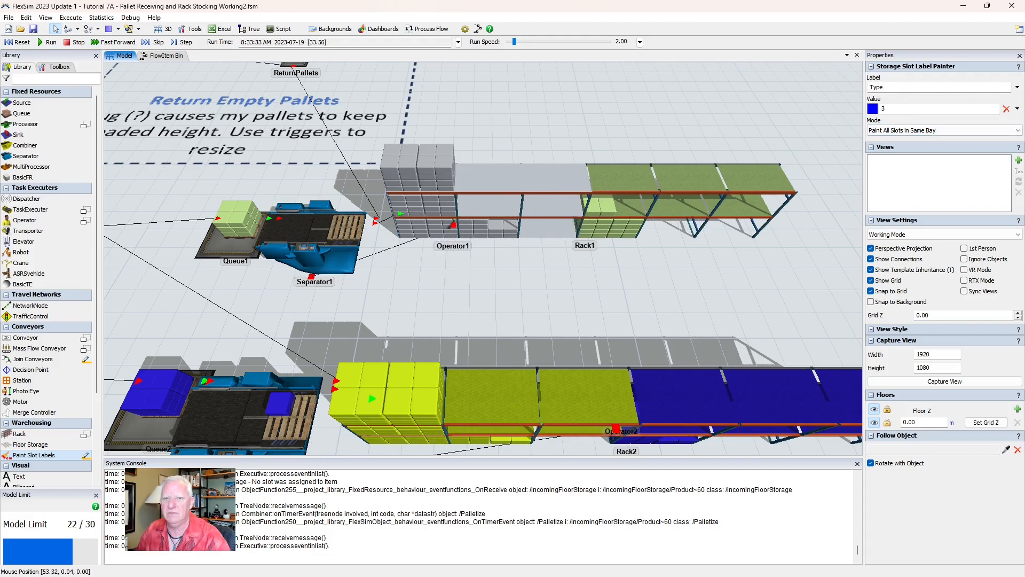
left_click(1018, 88)
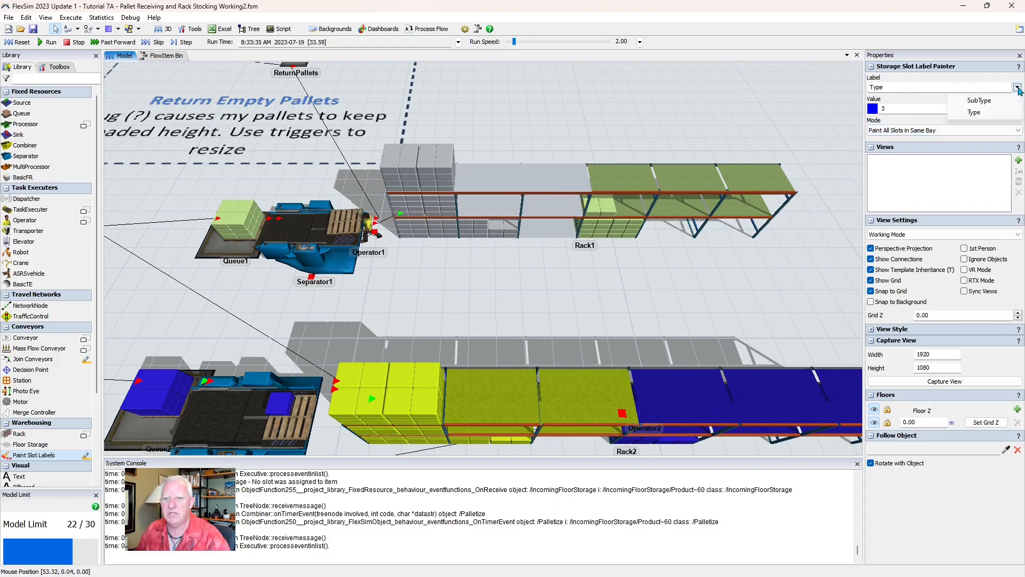
left_click(971, 102)
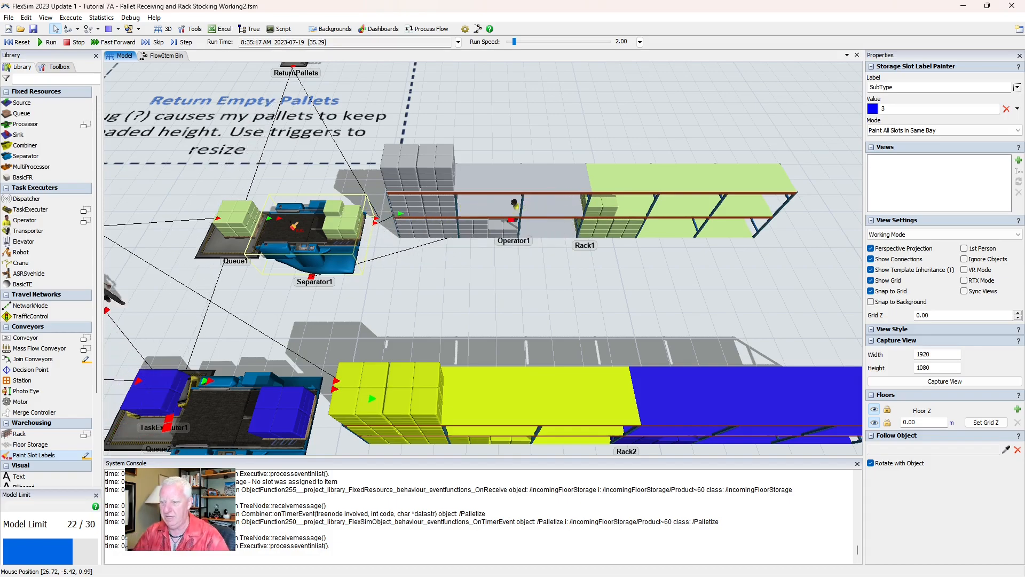
Open the properties of Separator1 and look closely at how Operator1 unloads its pallets.
left_click(293, 227)
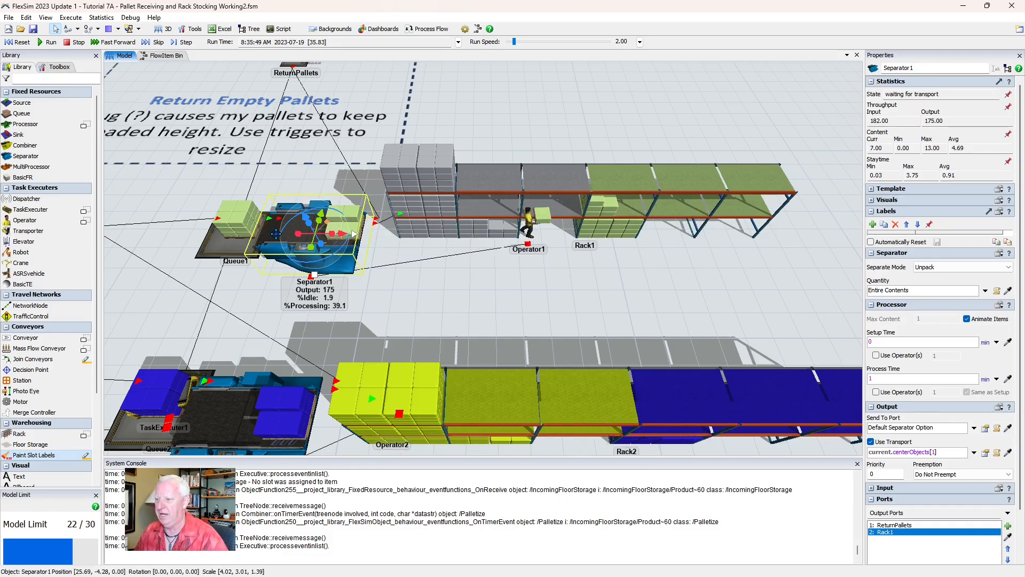
left_click_drag(246, 294, 319, 290)
scroll(319, 295, "up", 3)
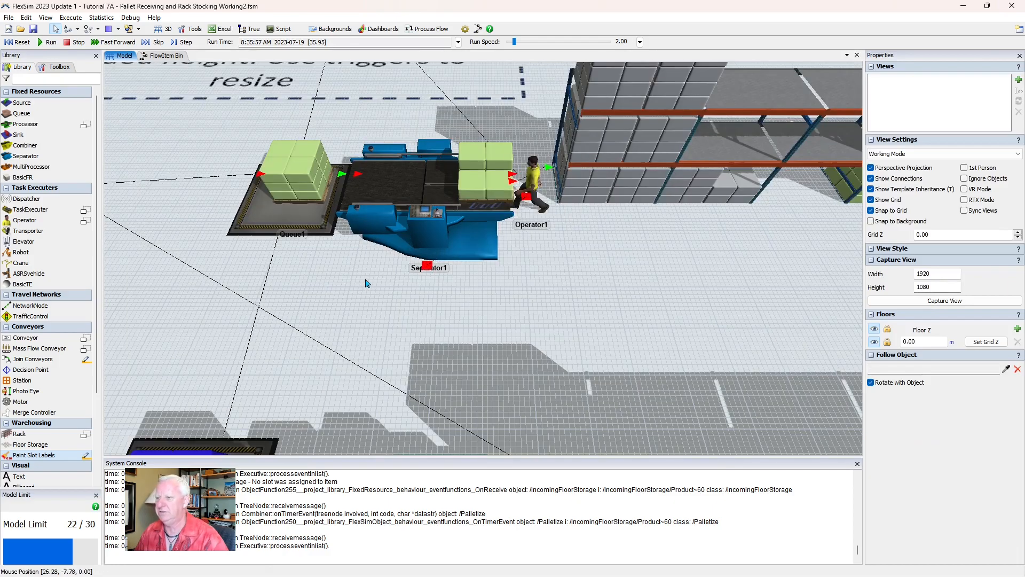
left_click(447, 246)
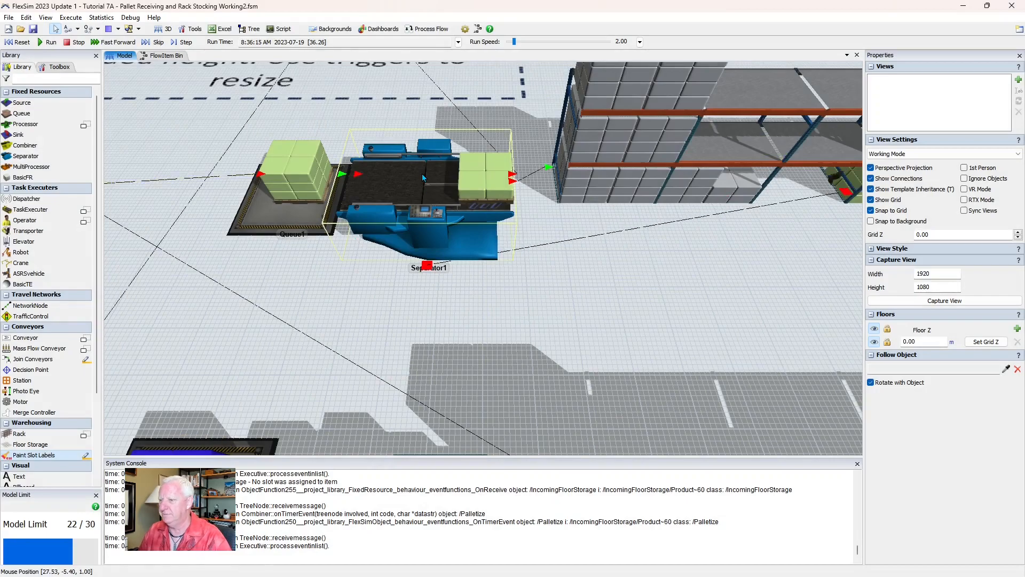
left_click(422, 173)
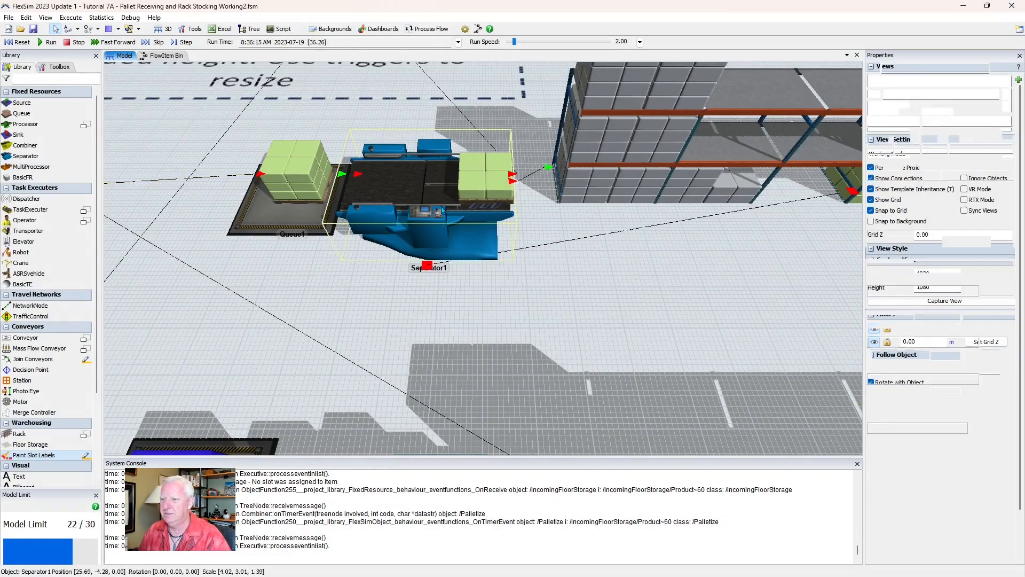
Review the Separate Mode and Quantity options of Separator1, keeping Unpack and Entire Contents.
left_click(944, 268)
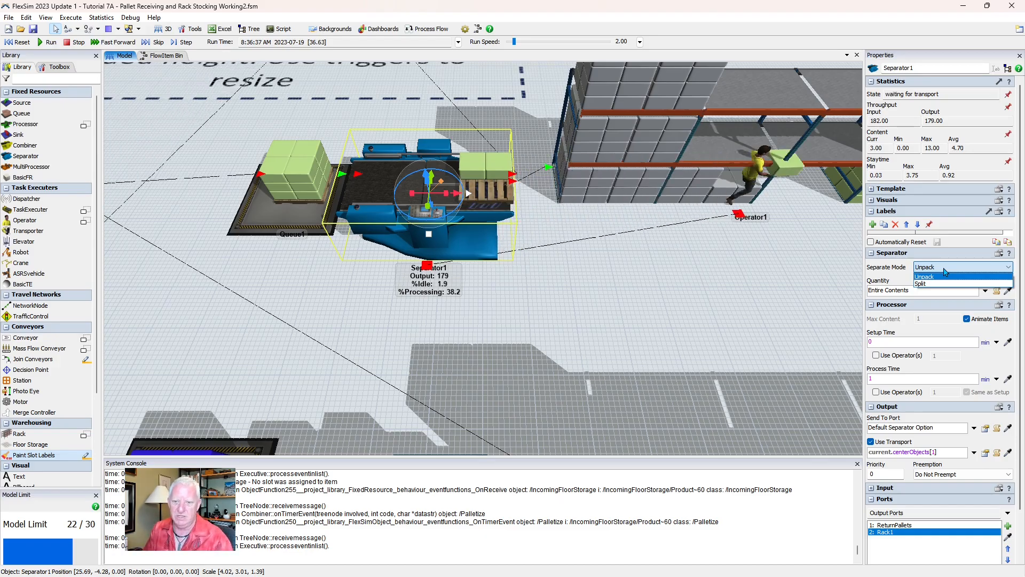
left_click(944, 272)
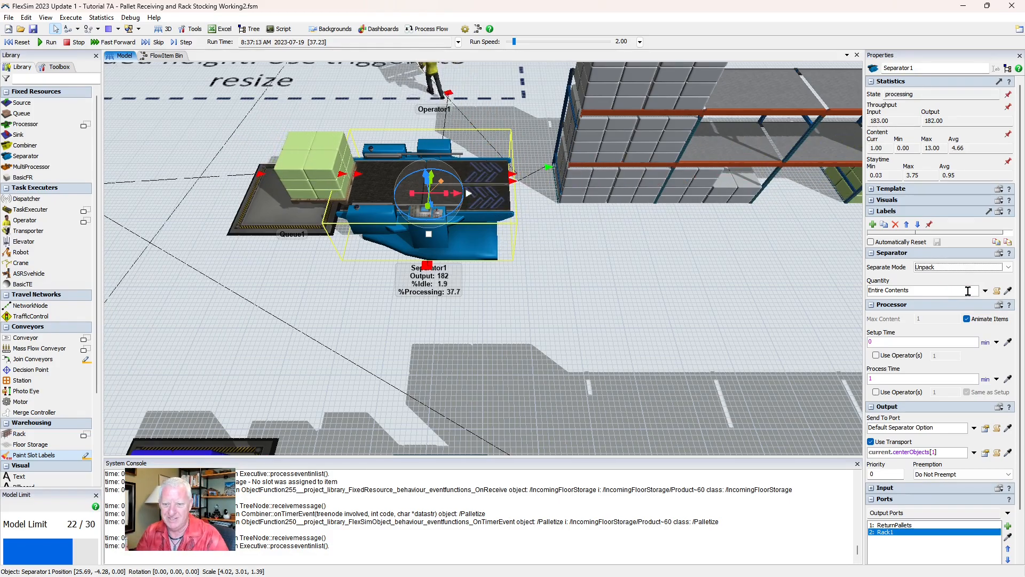
left_click(985, 291)
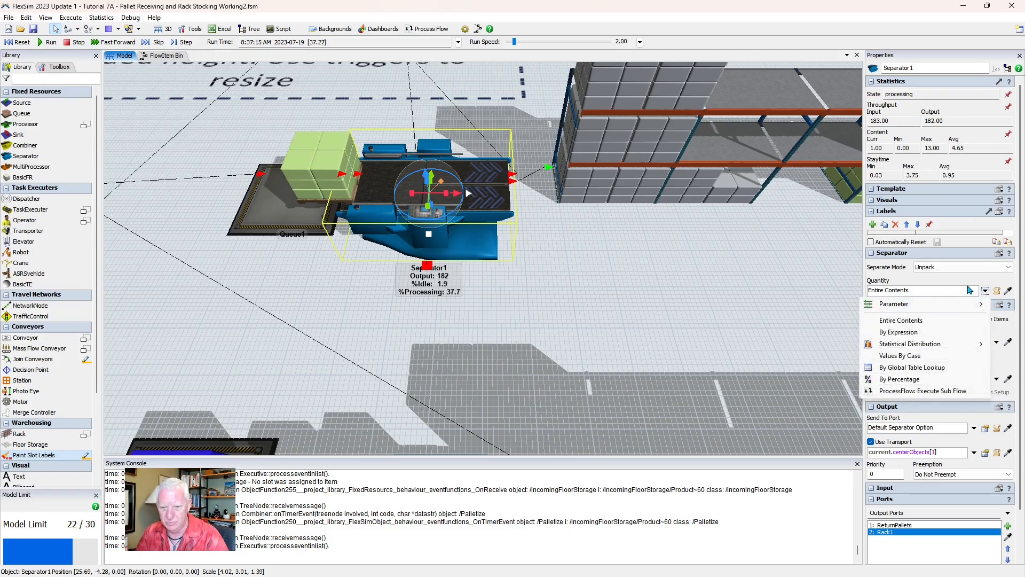
left_click(966, 284)
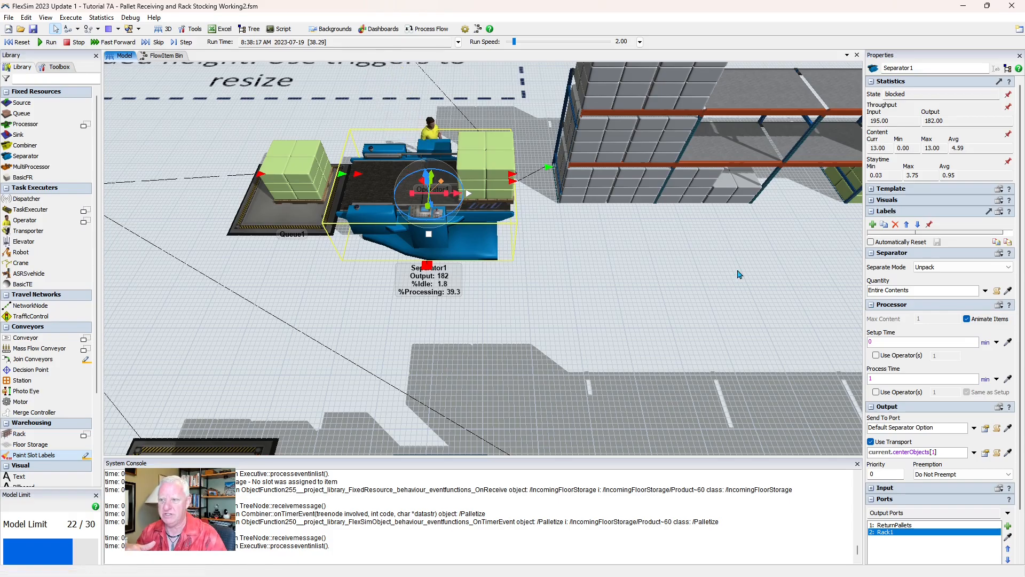
left_click_drag(651, 258, 569, 265)
scroll(571, 269, "down", 5)
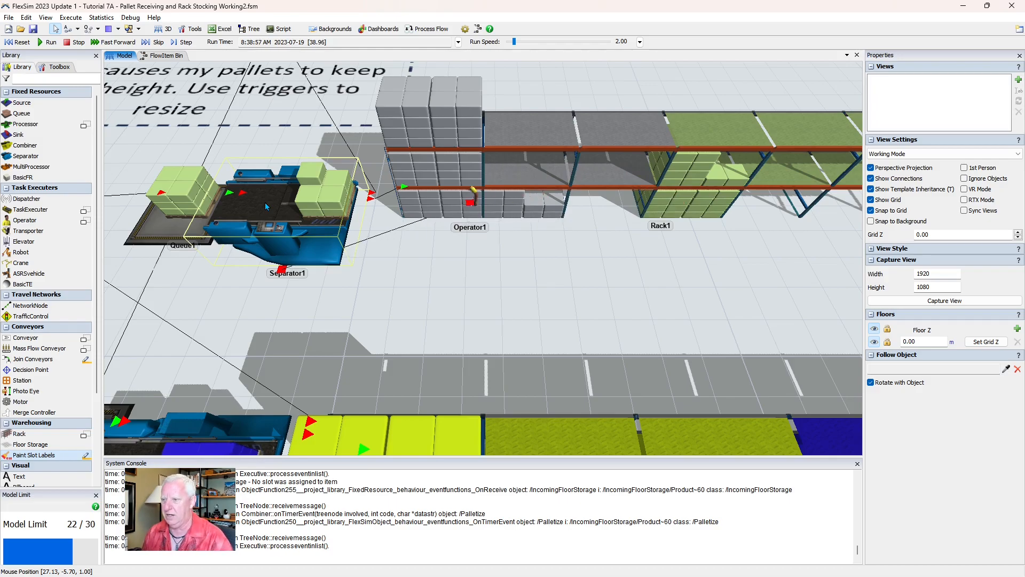
Examine Separator1's Default Separator Option for the output ports assigned to the container and its contents.
left_click(265, 203)
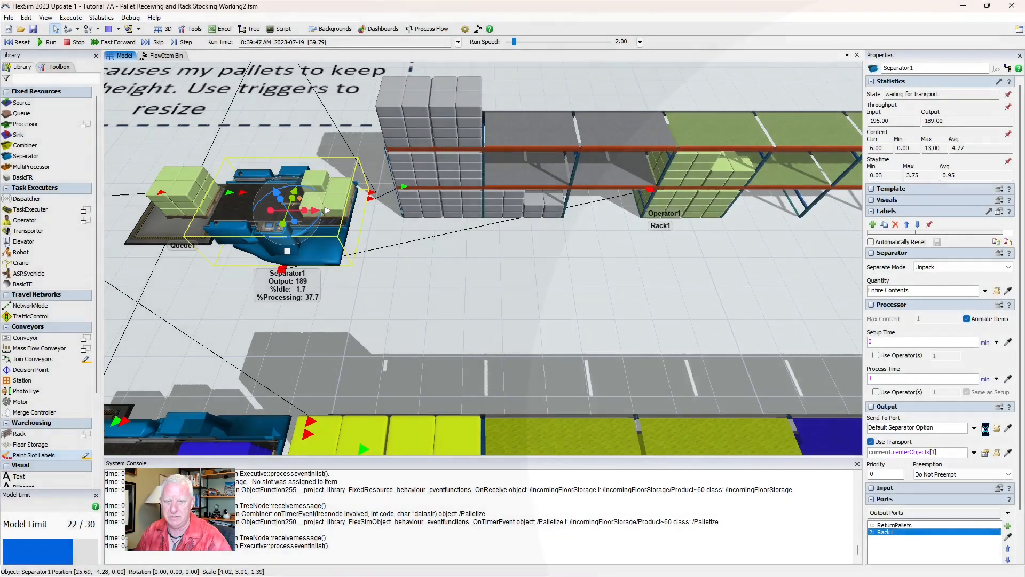
left_click(986, 430)
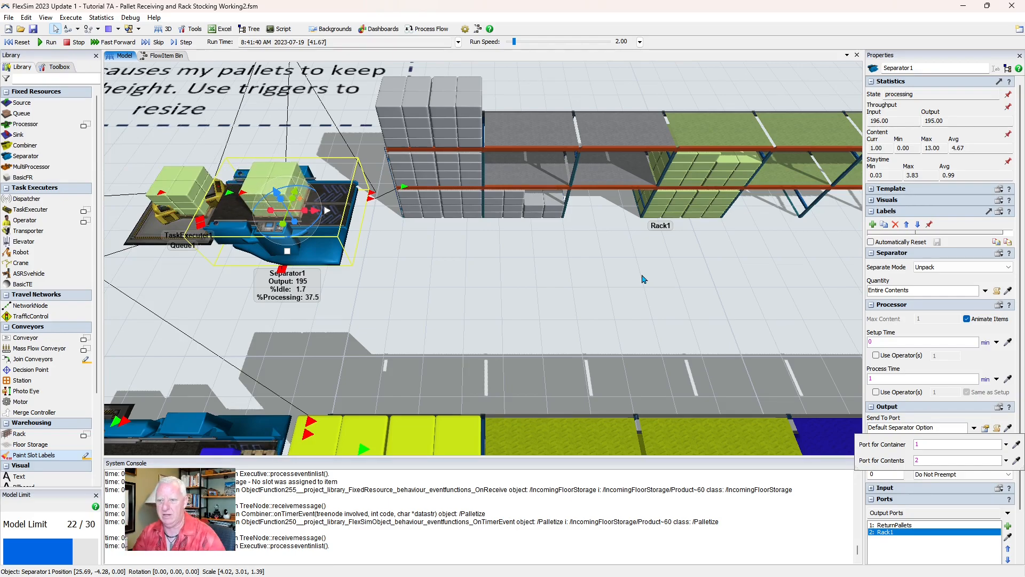
Review the condition of Rack1's Matching Labels slot assignment strategy and its input settings.
left_click(630, 138)
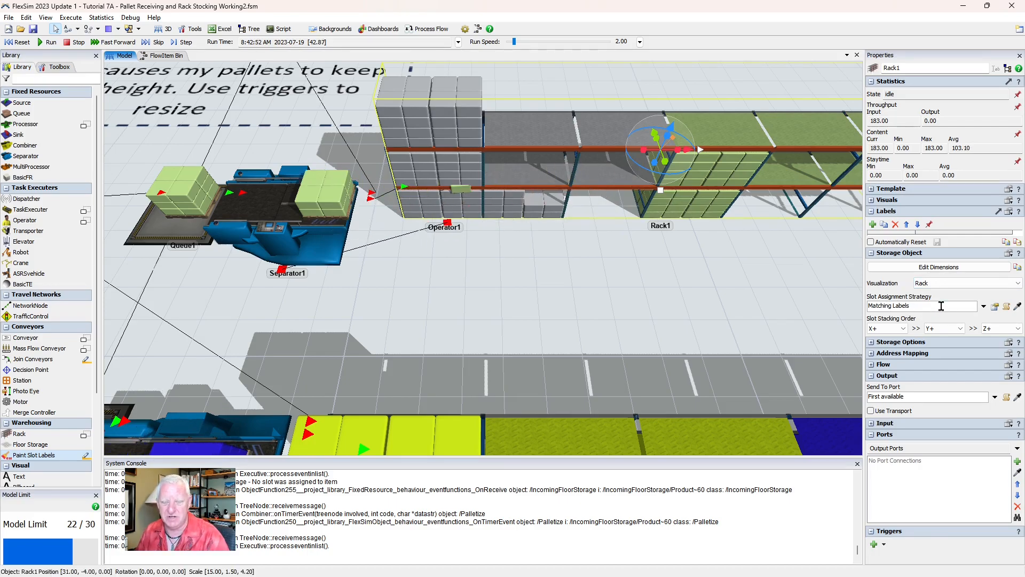
left_click(995, 309)
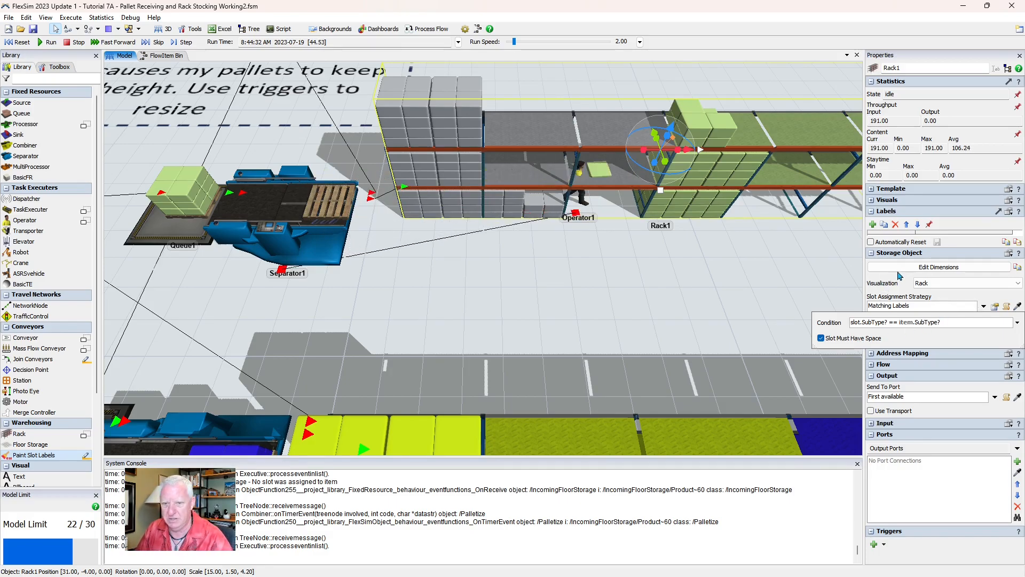
left_click(881, 423)
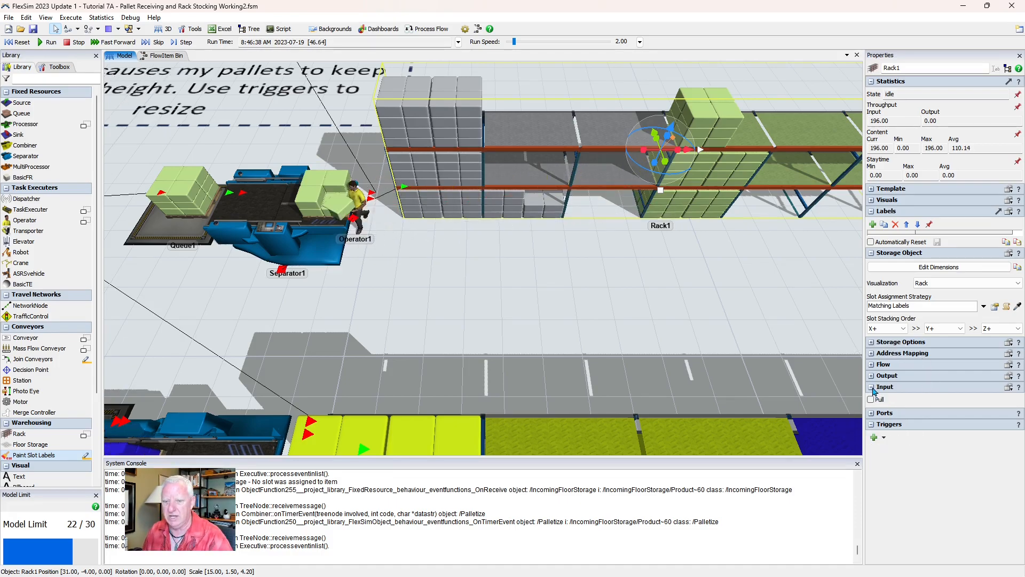
left_click(878, 387)
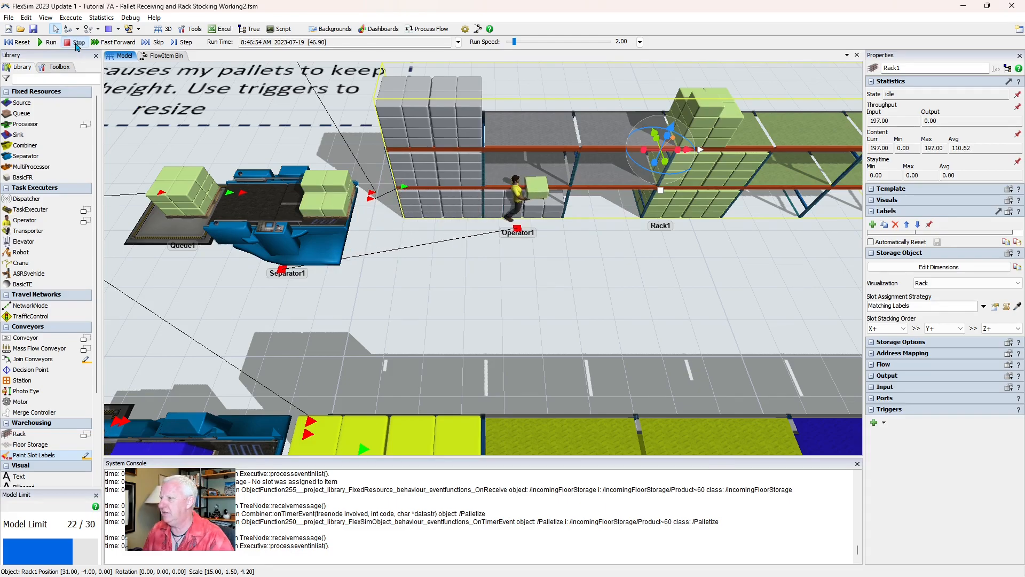
Reset the model and review Separator1's Use Transport setting and its current.centerObjects[1] reference, keeping transport enabled.
left_click(20, 42)
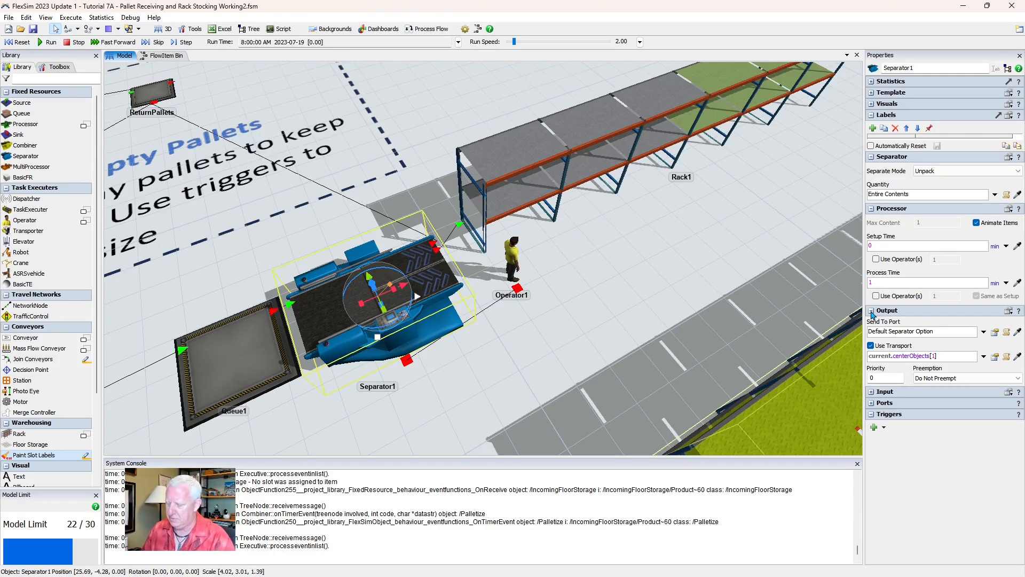
key("ctrl")
key("ctrl")
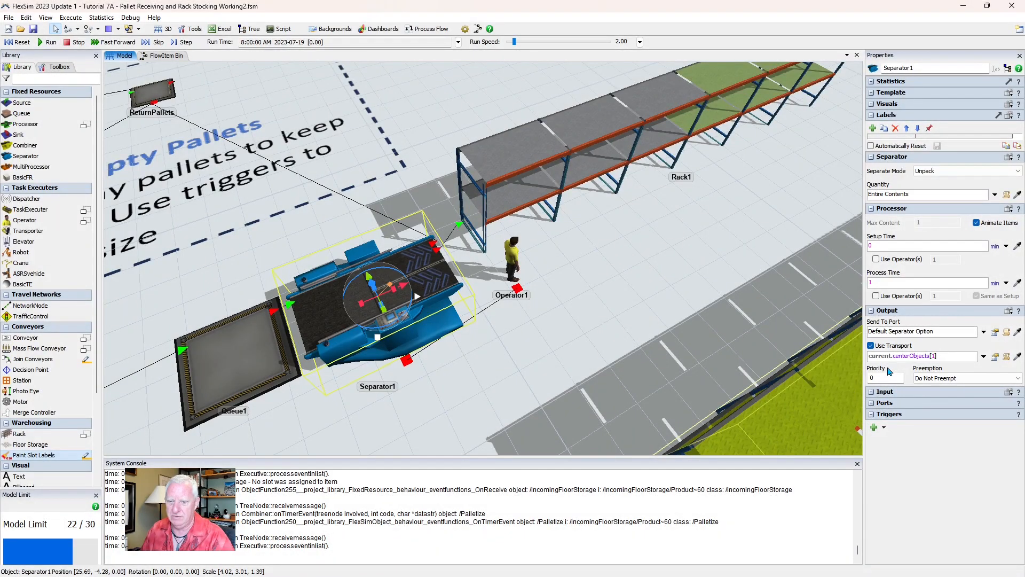
key("ctrl")
key("ctrl")
left_click(870, 345)
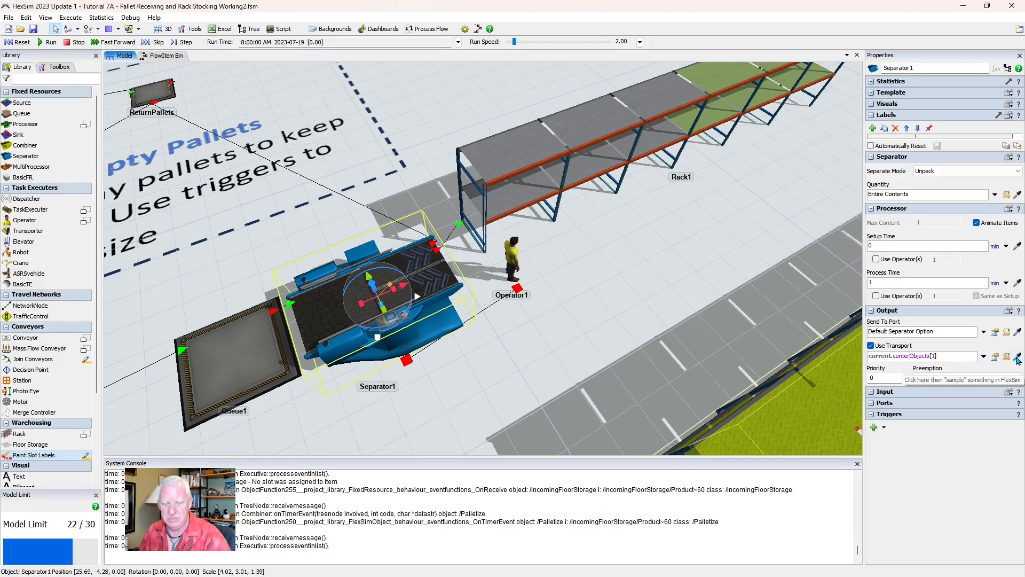
key("ctrl")
key("ctrl")
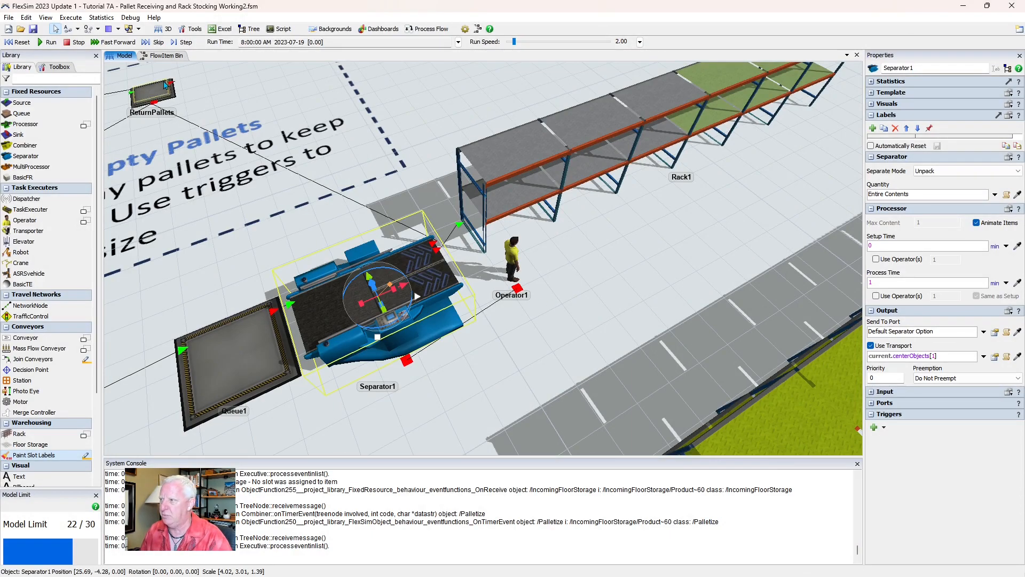
Review the available object connection modes and the center port connection between Separator1 and Operator1.
left_click(96, 30)
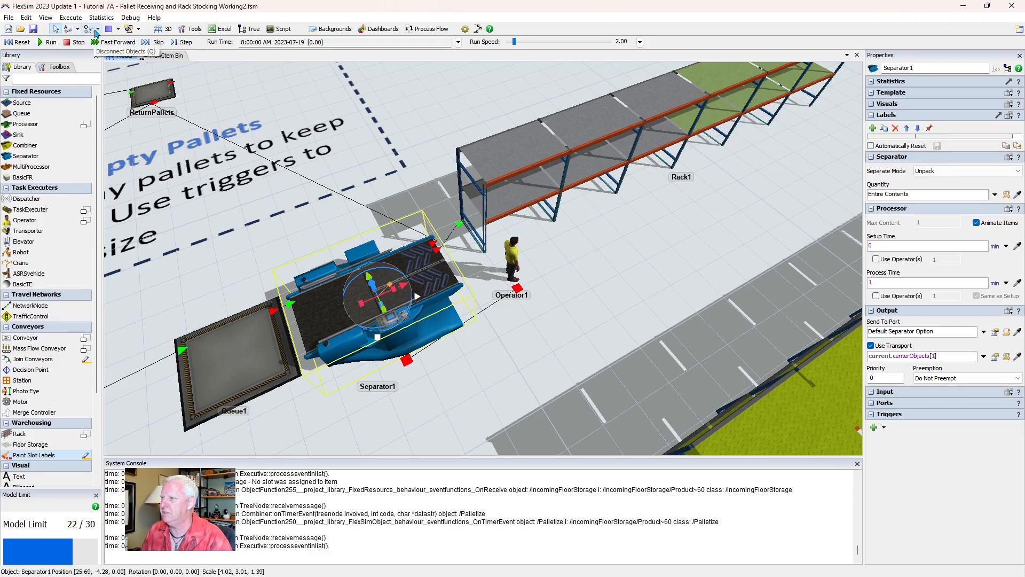
left_click(77, 30)
left_click(78, 30)
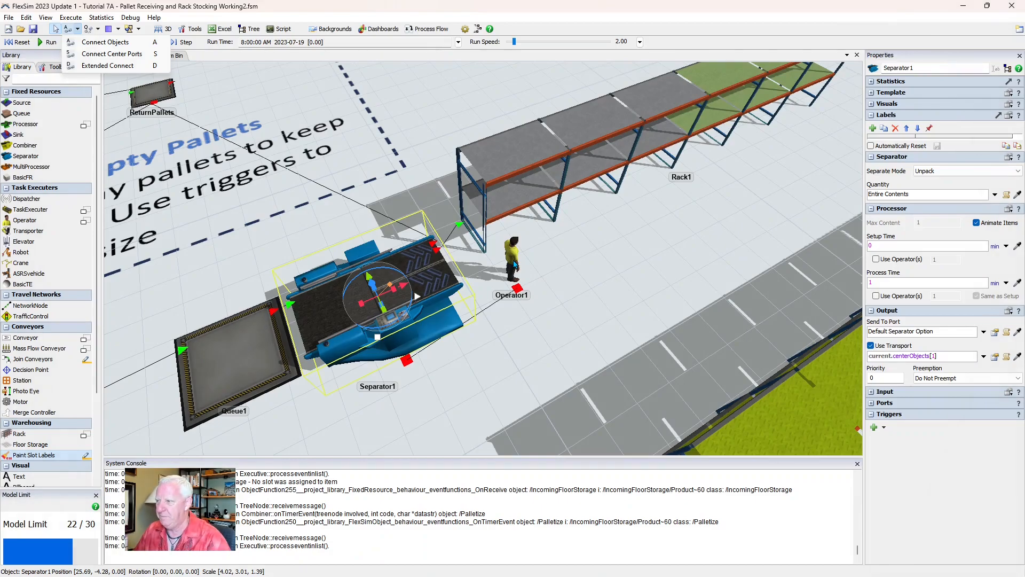
left_click(514, 264)
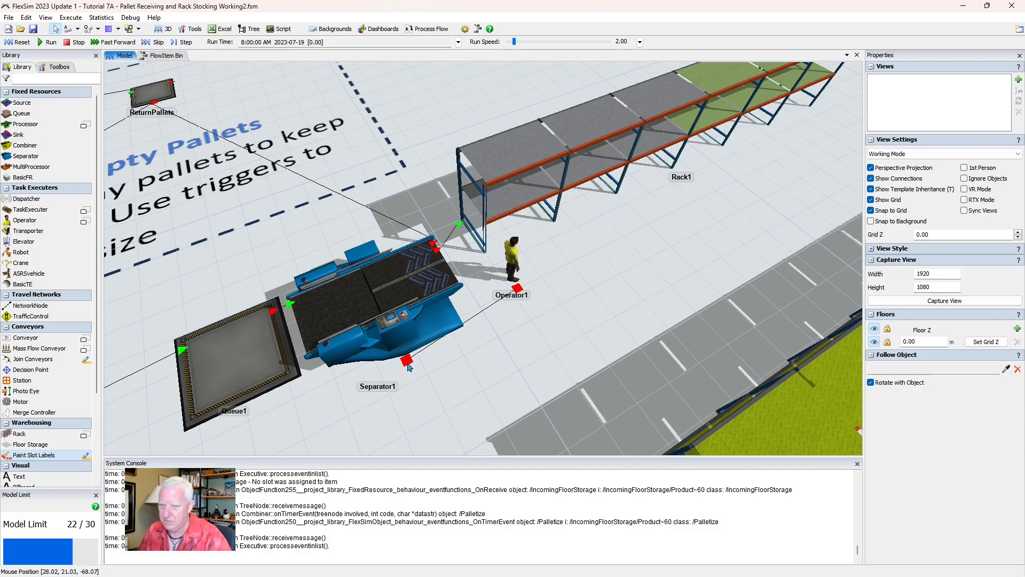
Run the model at speed 4.00 and watch pallets move from IncomingFloorStorage to the queues, separators and racks across the whole layout.
scroll(410, 366, "up", 5)
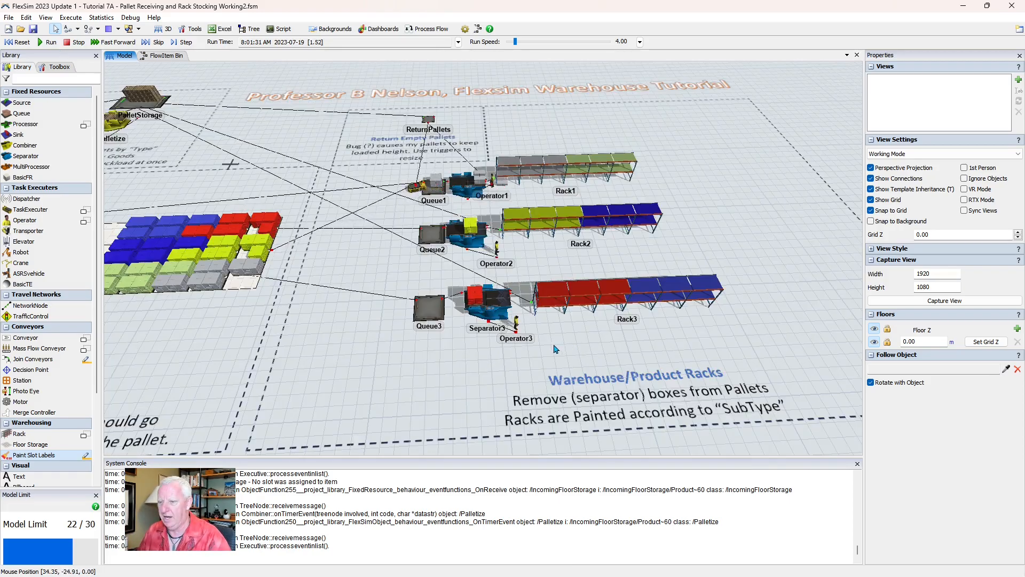
left_click_drag(331, 361, 497, 342)
scroll(497, 346, "down", 5)
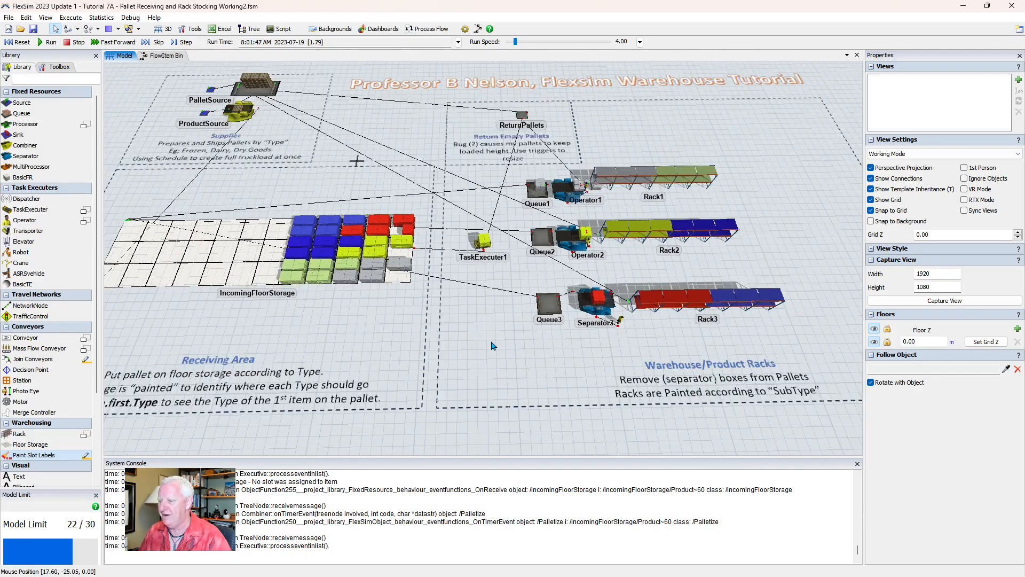
right_click_drag(492, 342, 493, 346)
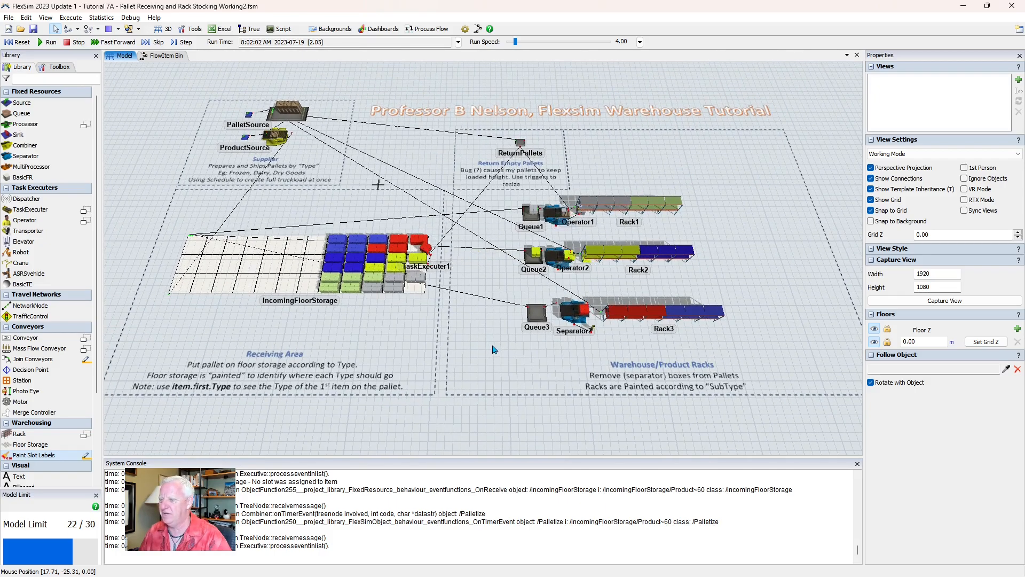
left_click_drag(493, 350, 516, 356)
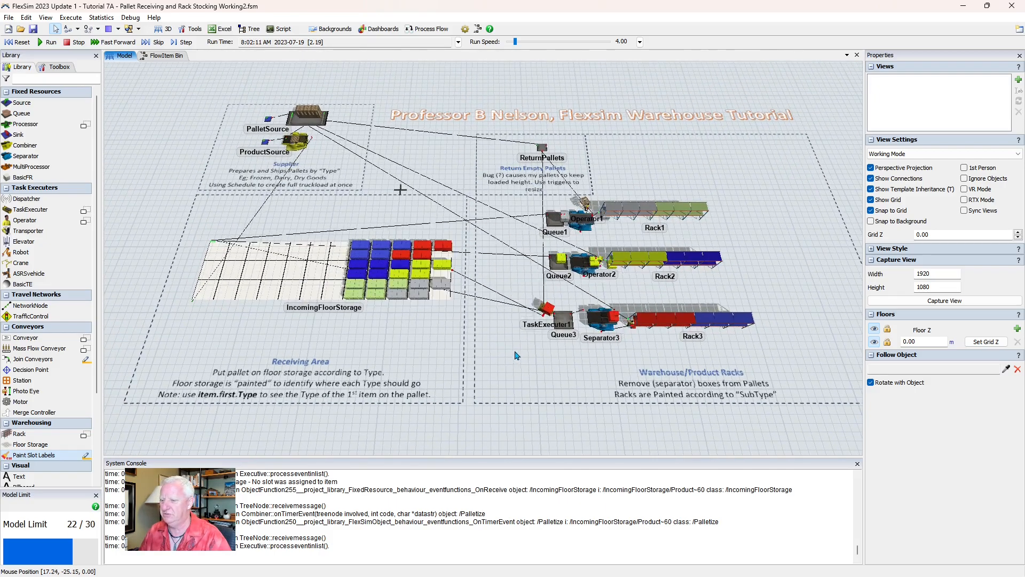
scroll(516, 350, "up", 3)
right_click_drag(513, 342, 515, 340)
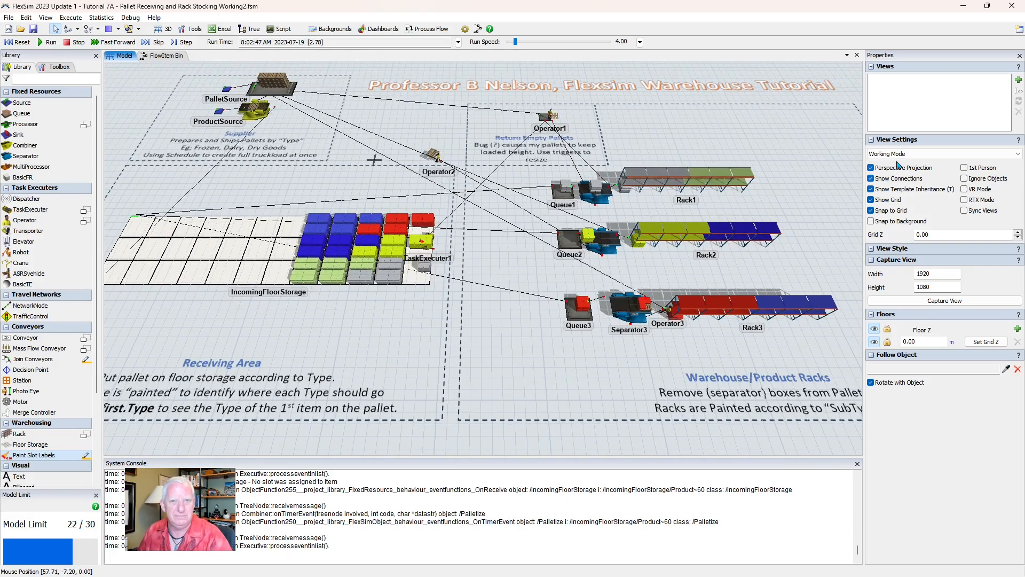